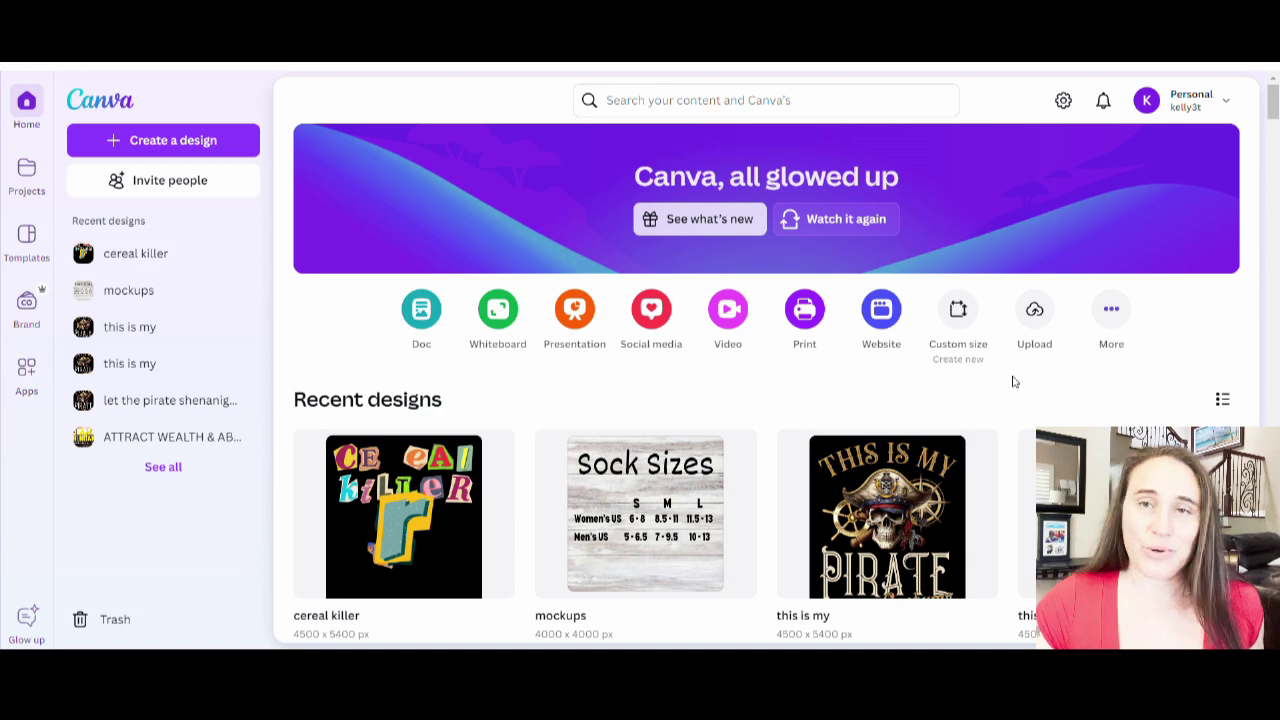
# Create a 4500 × 5400 px design from the recent sizes and fill its page with black.
pyautogui.click(956, 326)
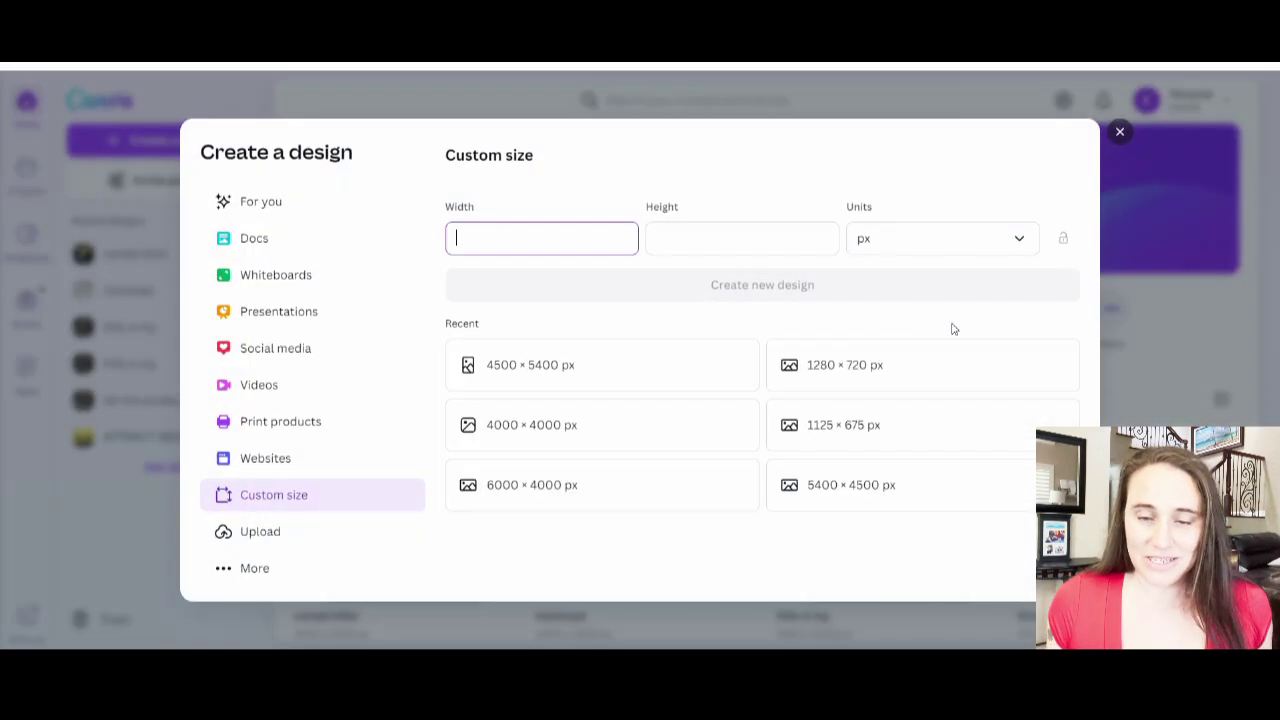
pyautogui.click(590, 364)
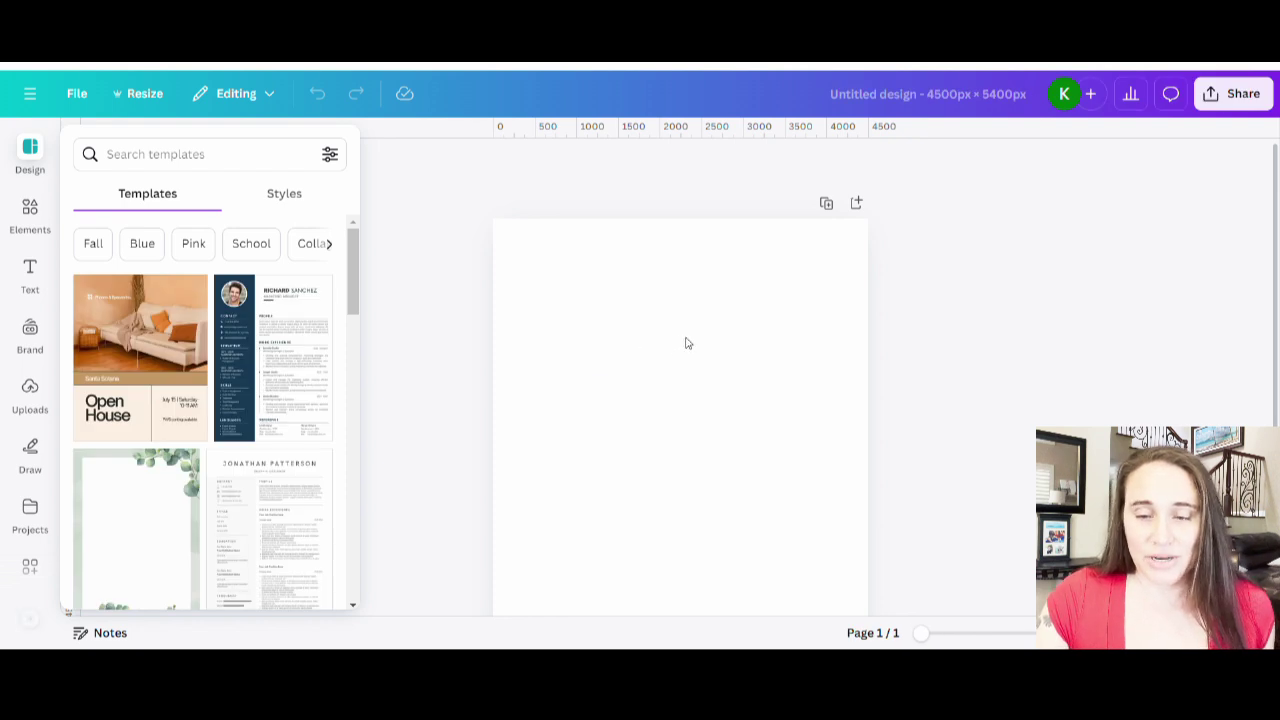
pyautogui.click(686, 343)
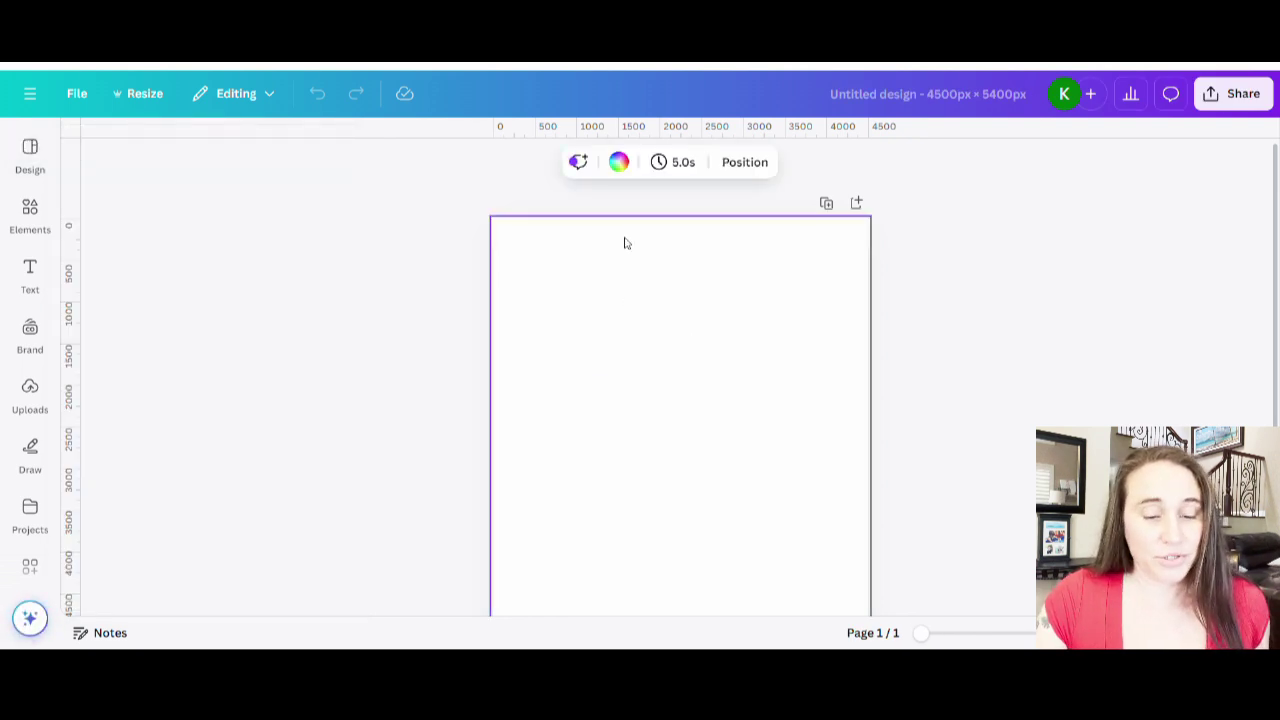
pyautogui.click(619, 175)
pyautogui.click(92, 474)
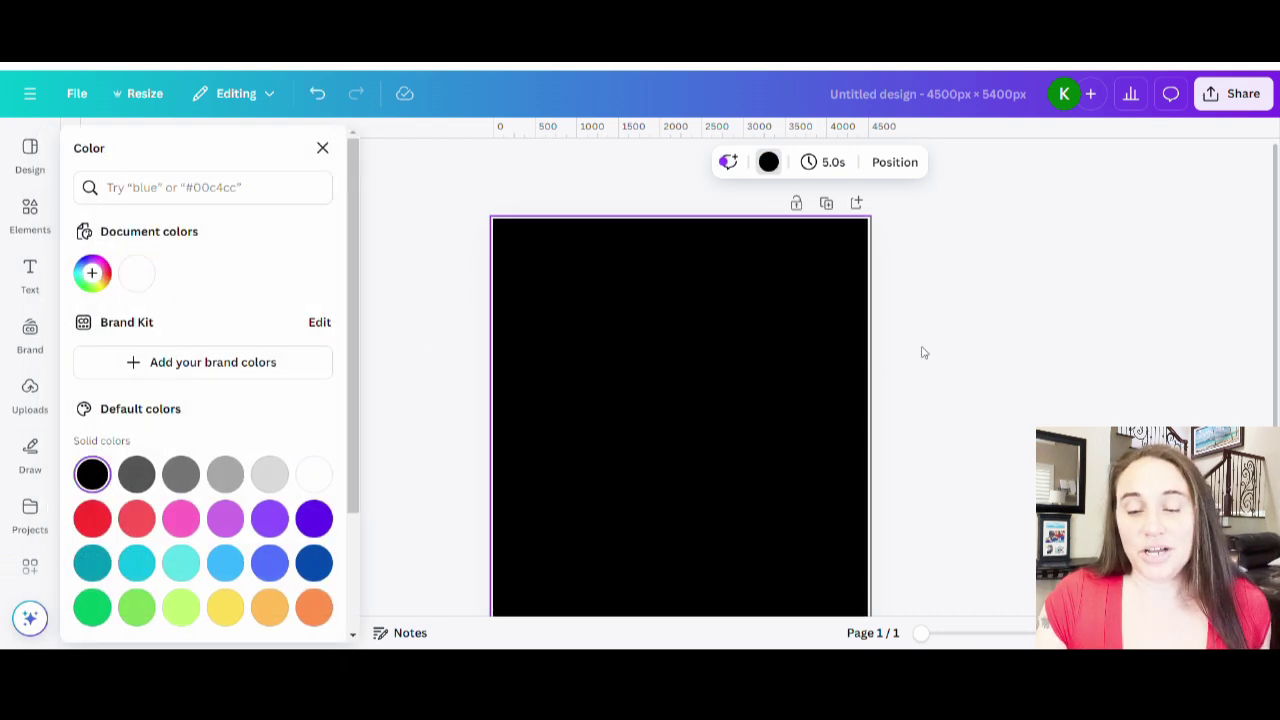
pyautogui.click(935, 352)
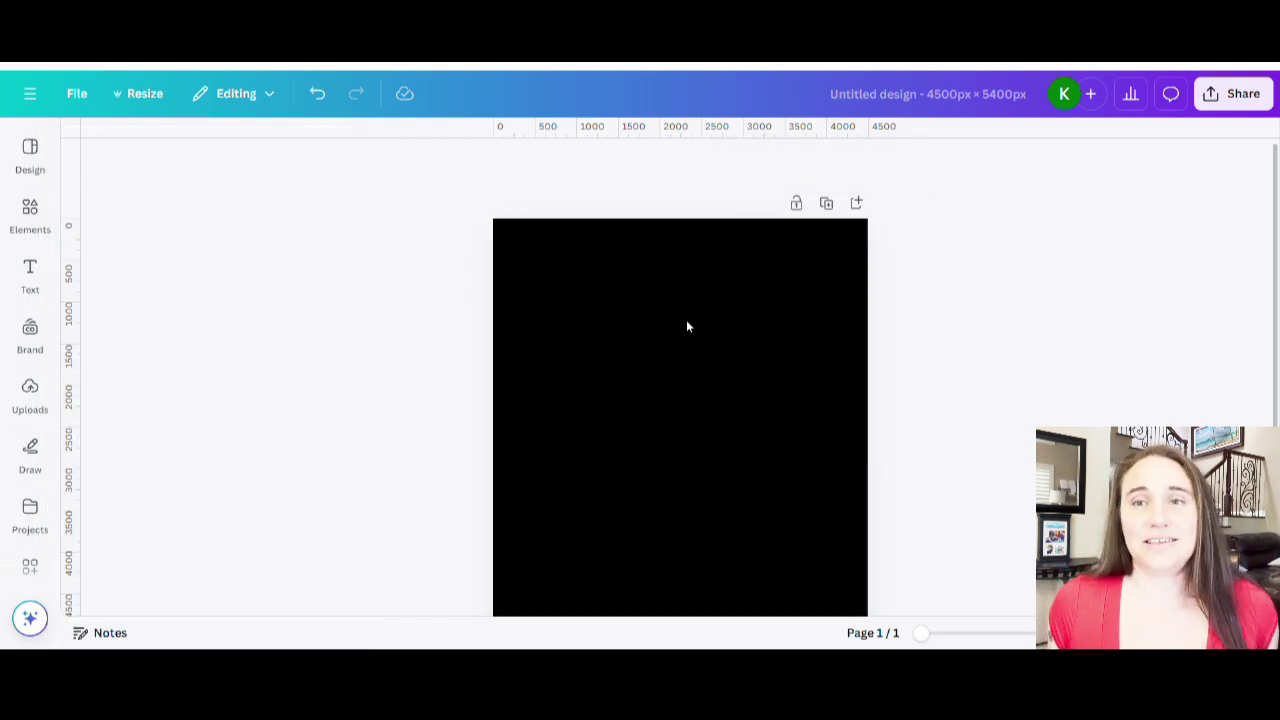
pyautogui.scroll(-1, 700, 318)
pyautogui.scroll(1, 743, 311)
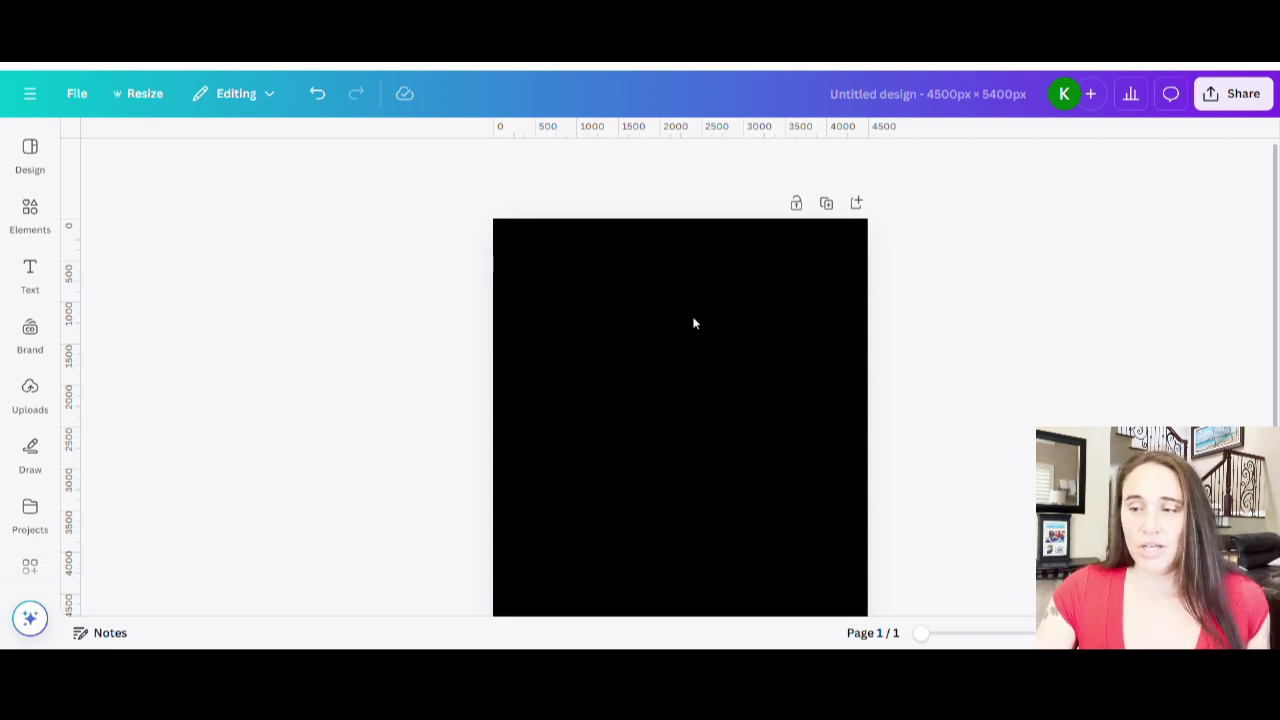
# Add a FARMER'S MARKET heading near the page top and enlarge it to size 294.
pyautogui.click(692, 324)
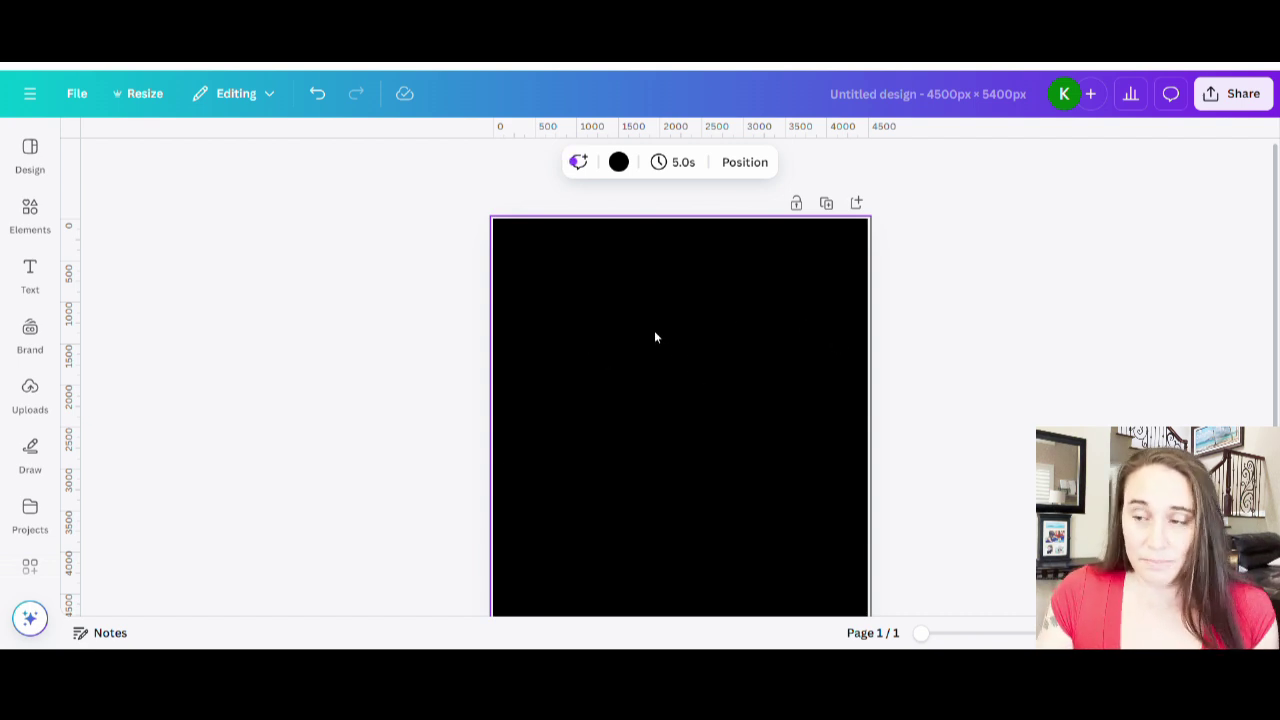
pyautogui.press('t')
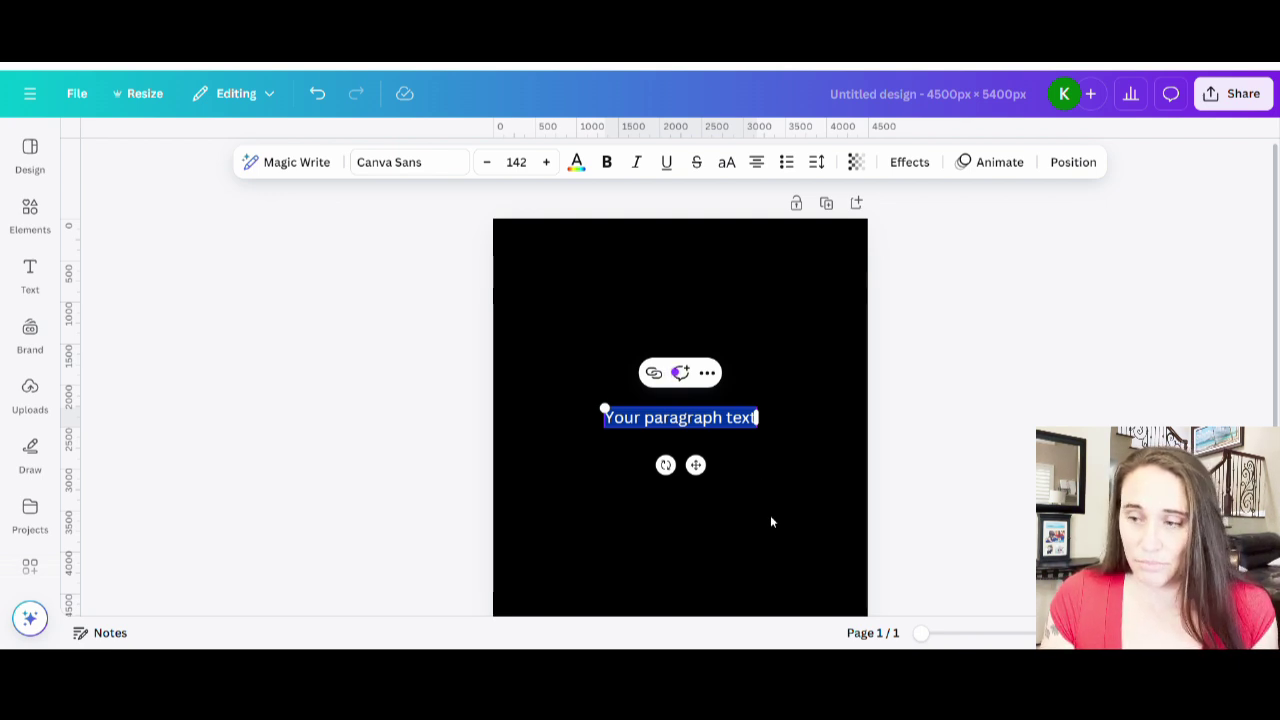
pyautogui.write("FARMER'S MARKET")
pyautogui.click(700, 438)
pyautogui.moveTo(700, 440); pyautogui.dragTo(855, 298)
pyautogui.moveTo(734, 274); pyautogui.dragTo(729, 277)
# Add PUMPKINS text toward the bottom of the page.
pyautogui.press('t')
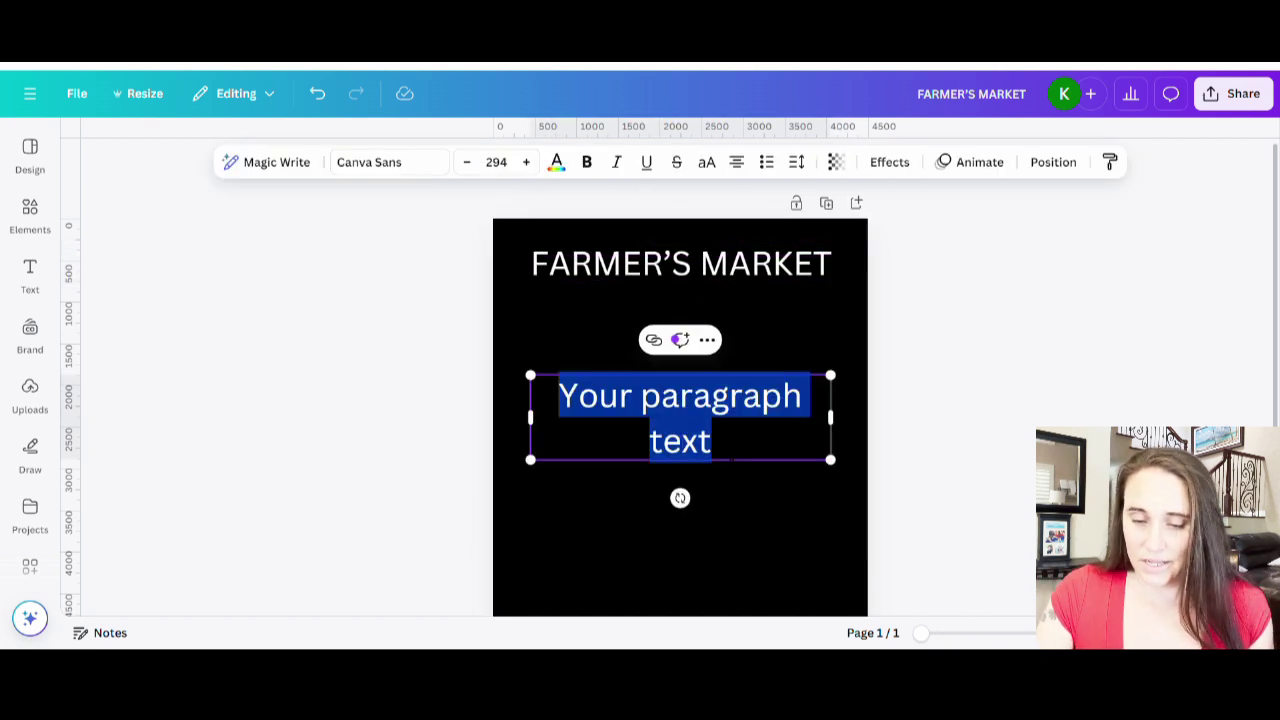
pyautogui.write('PUMPKINS')
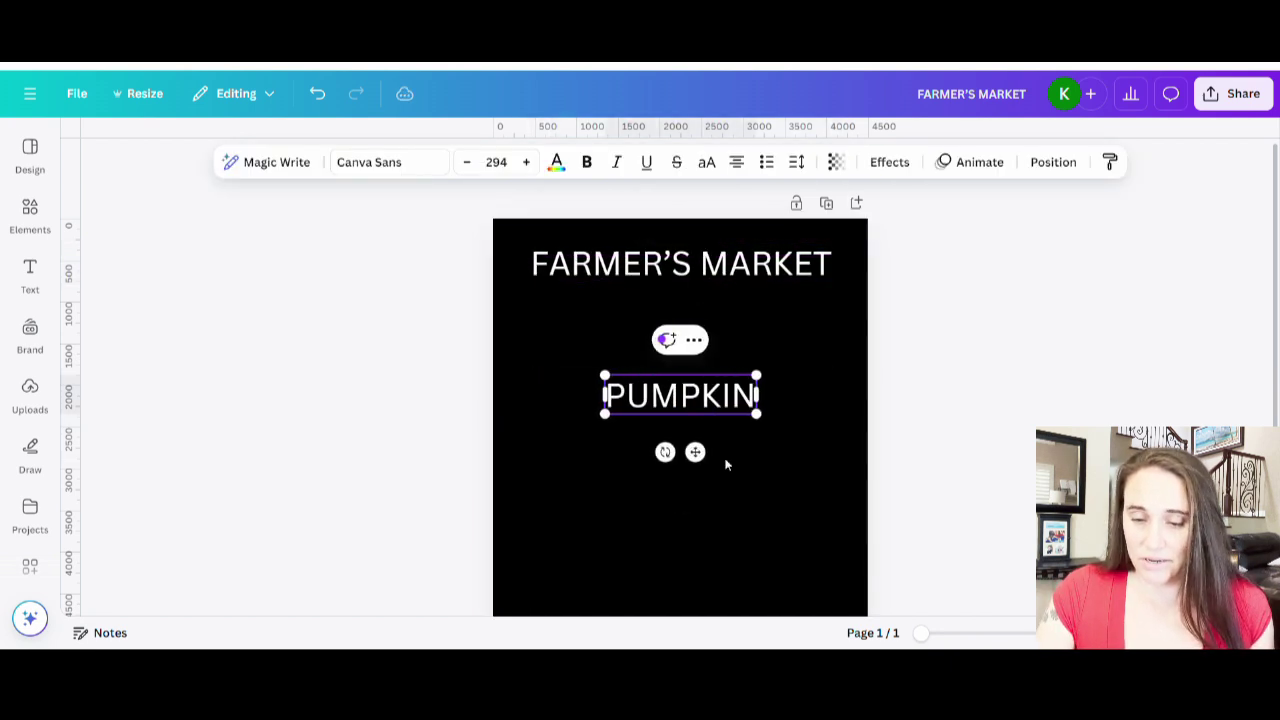
pyautogui.click(720, 466)
pyautogui.moveTo(723, 406); pyautogui.dragTo(719, 550)
pyautogui.click(827, 523)
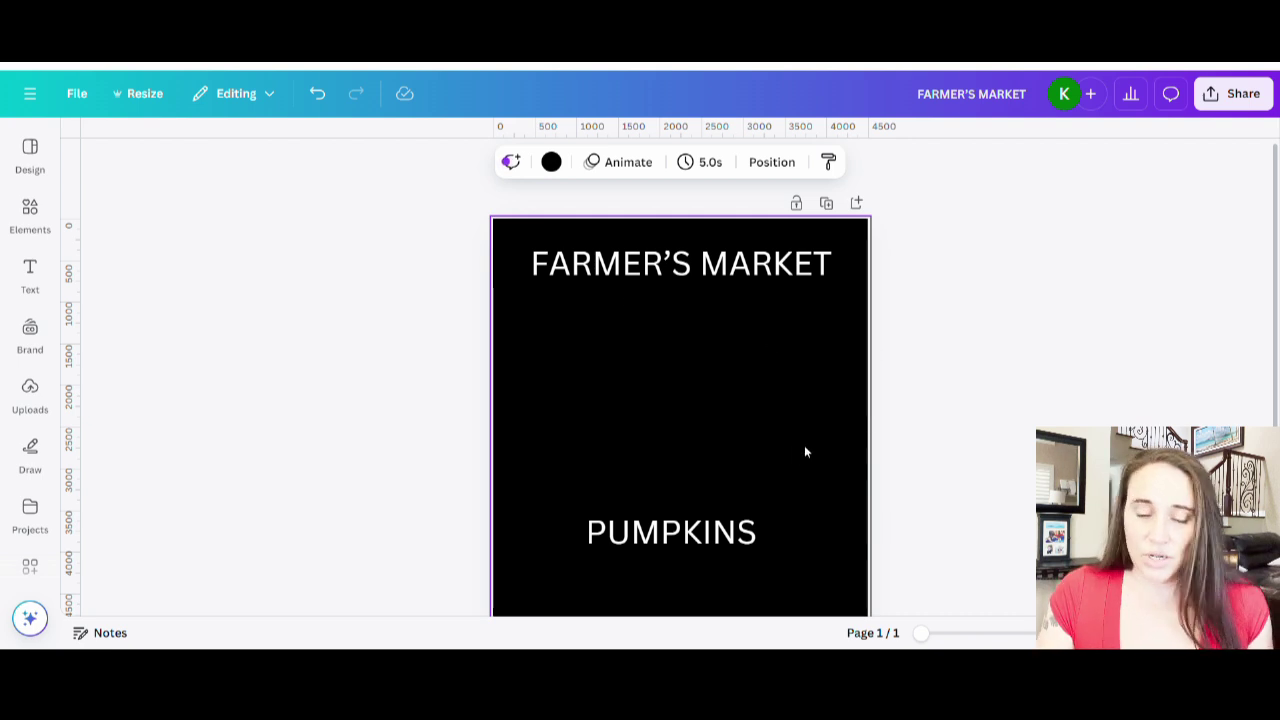
# Add two-line 'Hand / Picked' text on the right side of the page.
pyautogui.press('t')
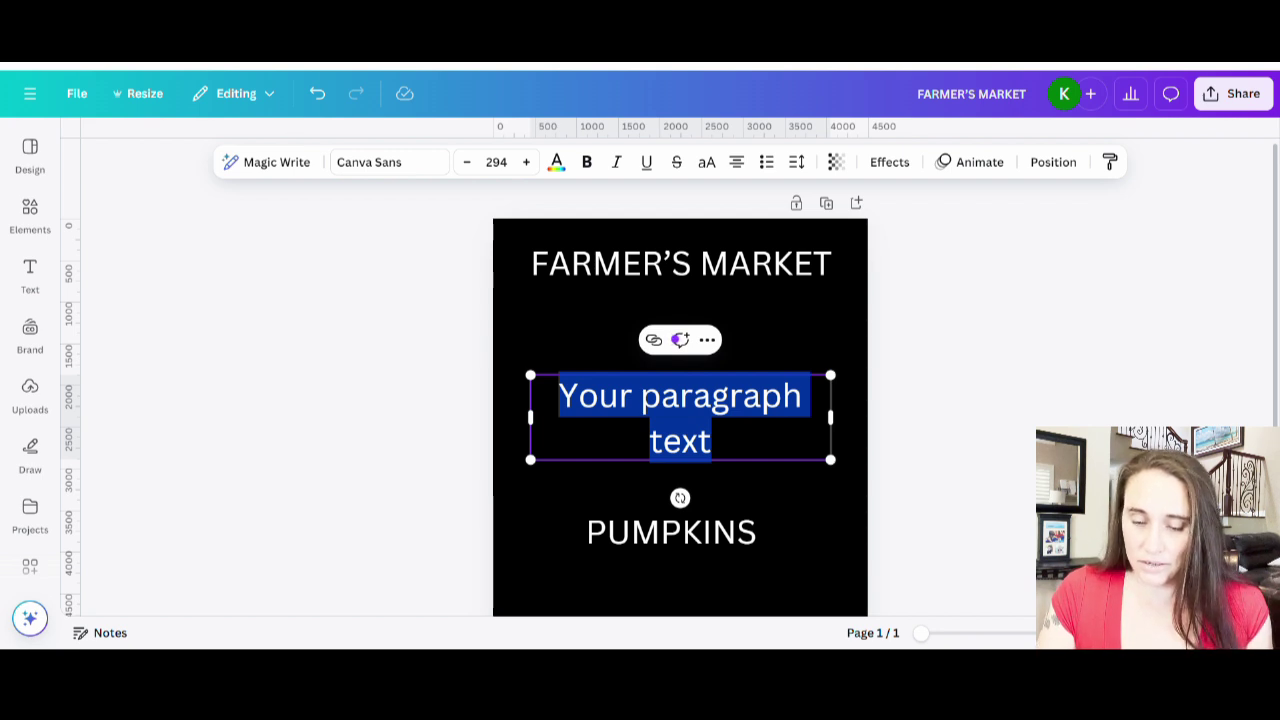
pyautogui.write('Hand')
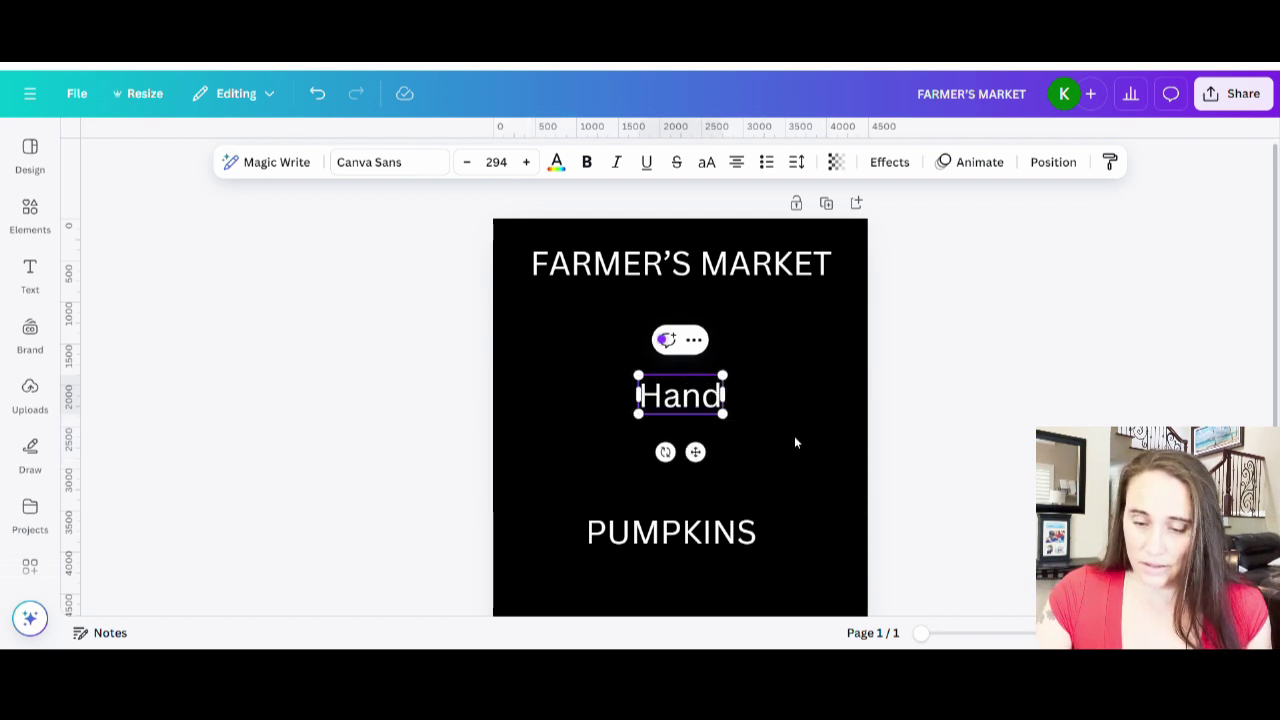
pyautogui.press('Return')
pyautogui.write('Picked')
pyautogui.click(834, 404)
pyautogui.moveTo(728, 441); pyautogui.dragTo(837, 475)
pyautogui.click(546, 479)
# Add two-line 'Locally / Grown' text on the left, level with Hand Picked.
pyautogui.write('t')
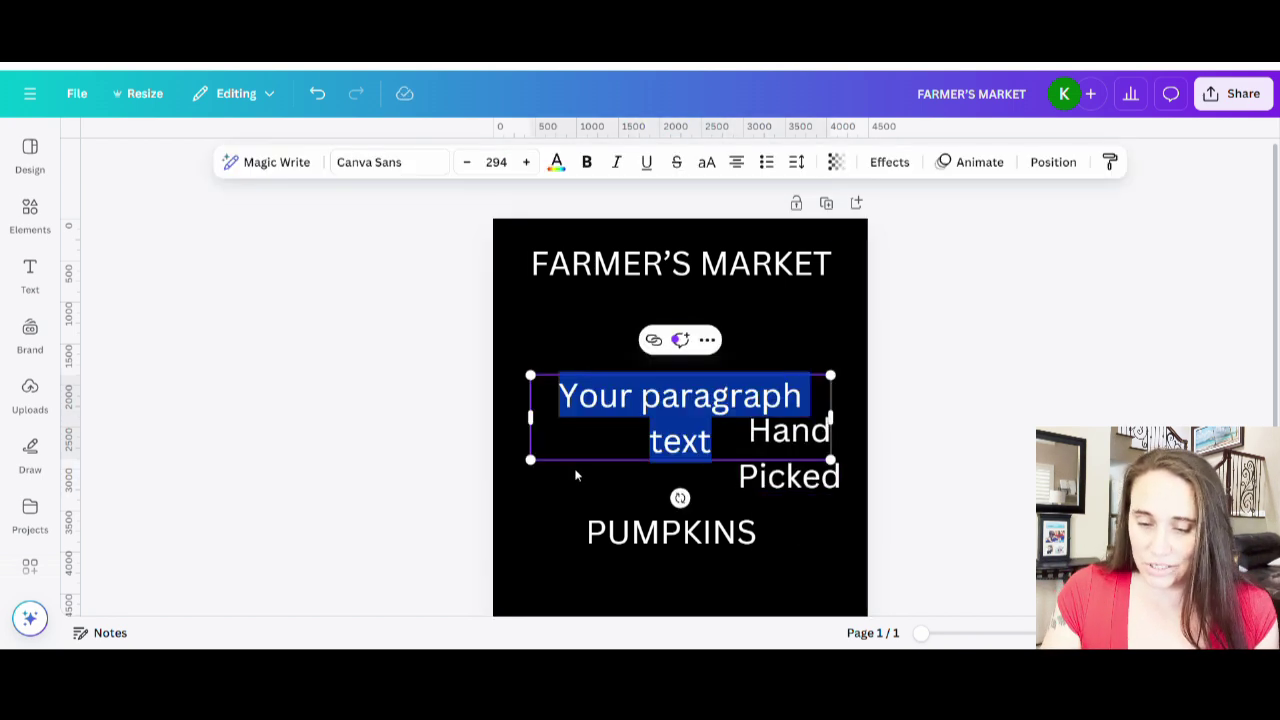
pyautogui.write('Locally')
pyautogui.press('Return')
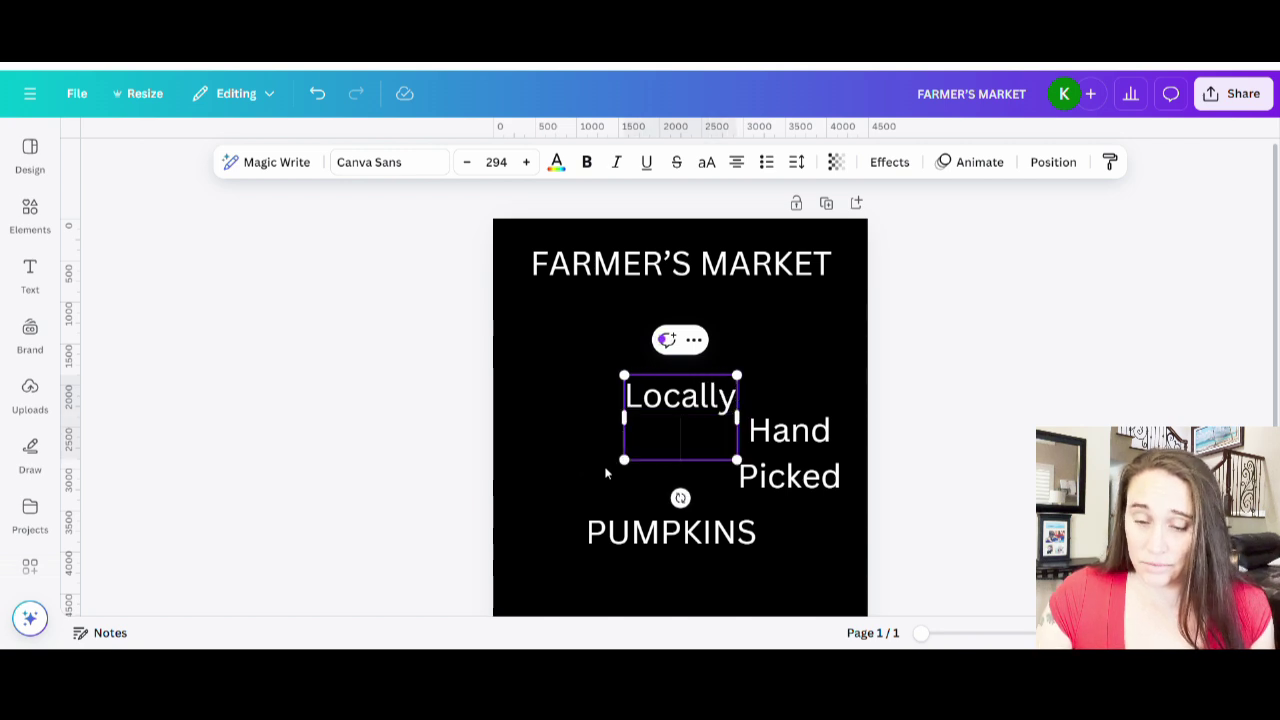
pyautogui.write('Grown')
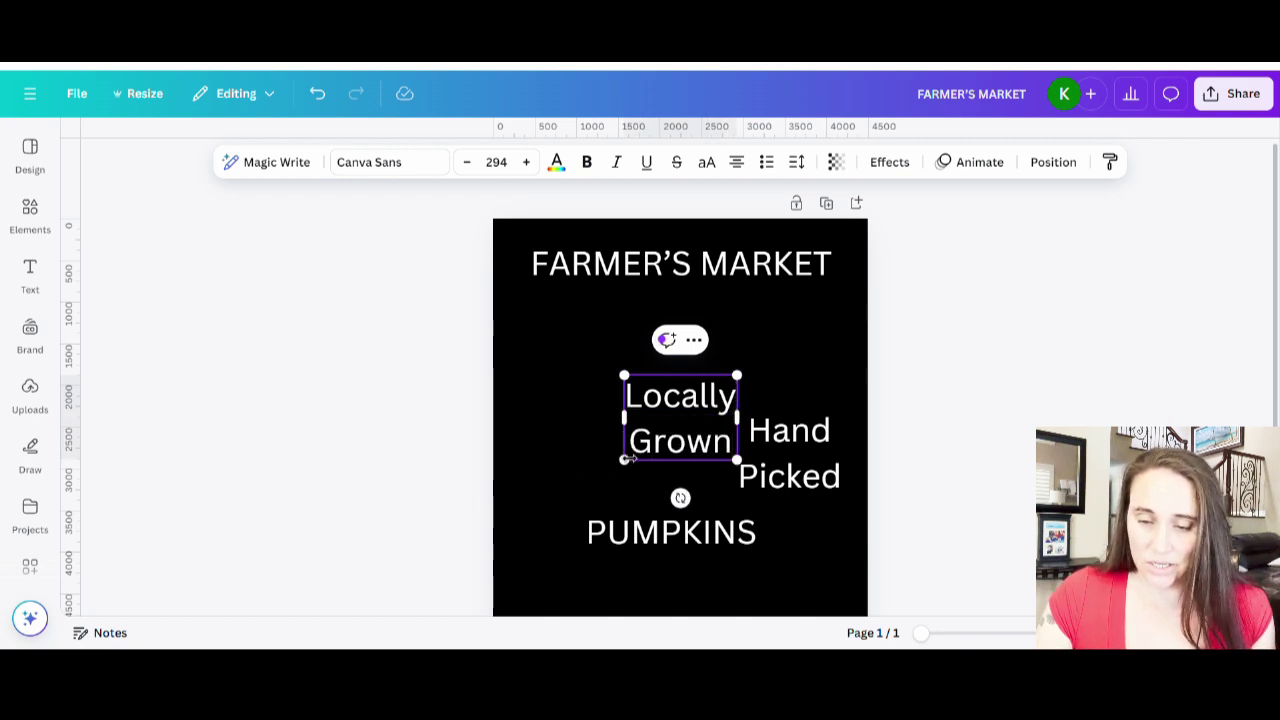
pyautogui.click(1131, 332)
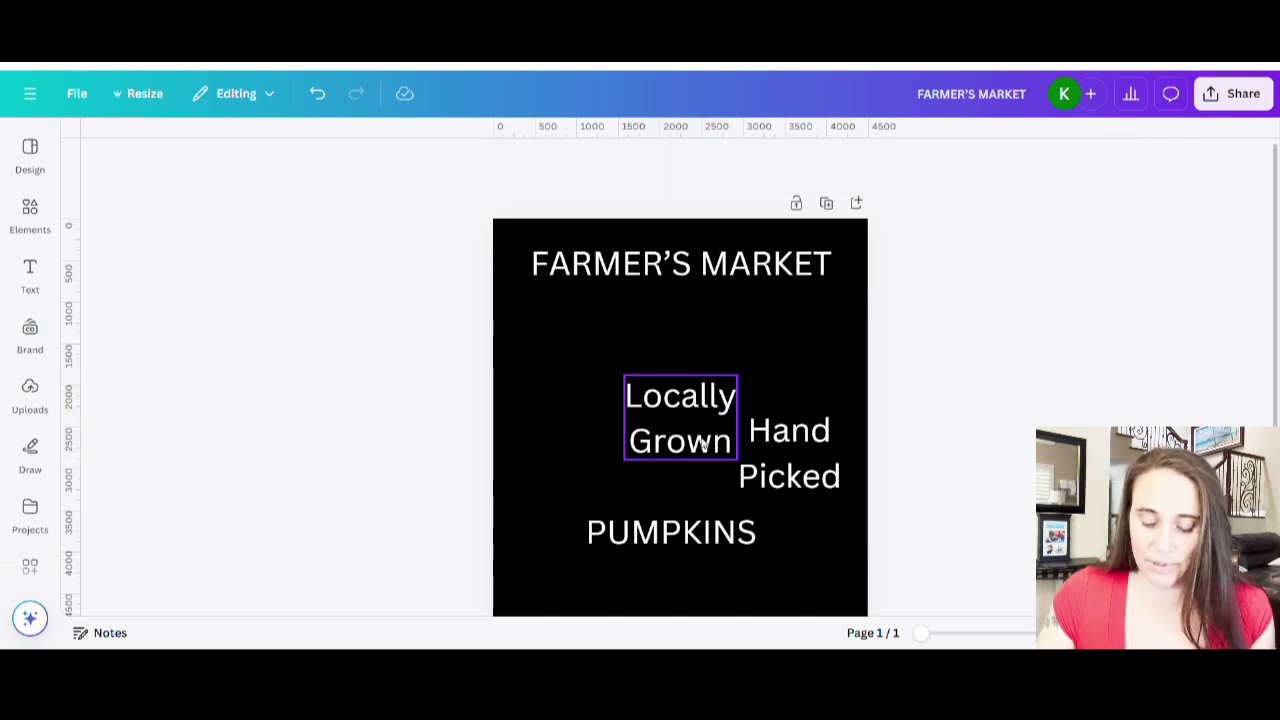
pyautogui.moveTo(703, 440); pyautogui.dragTo(594, 474)
pyautogui.click(720, 335)
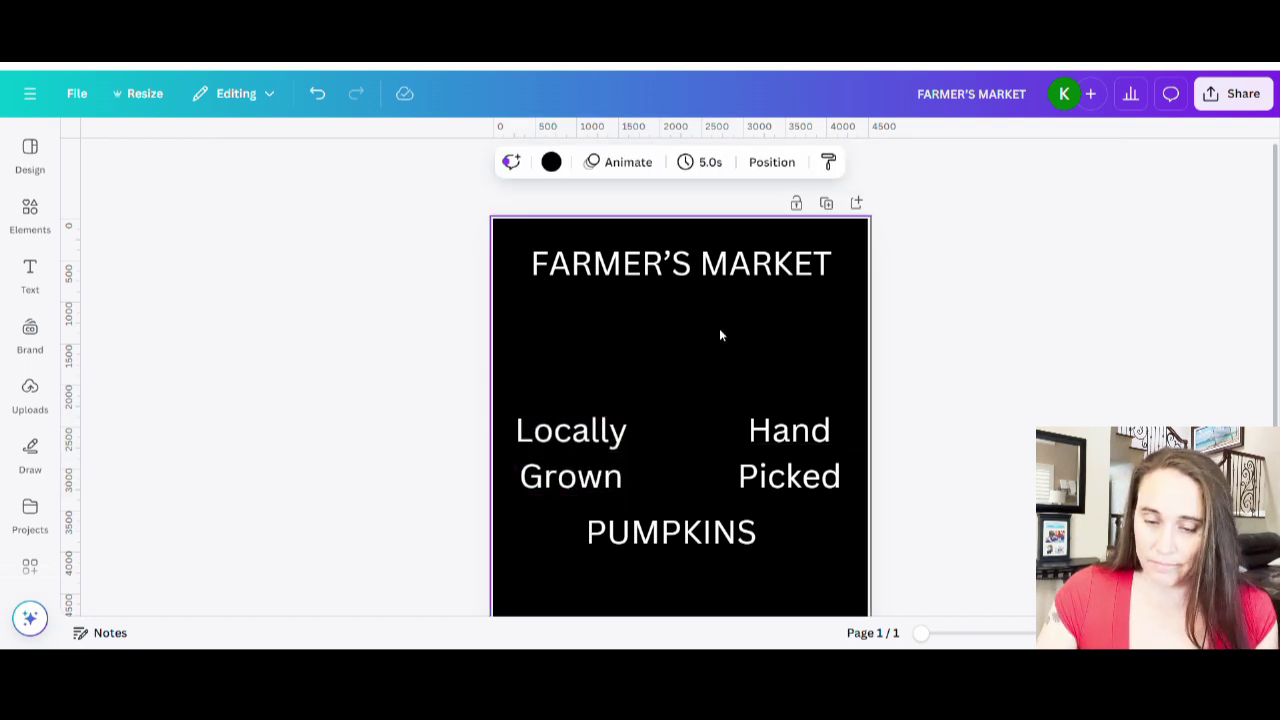
# Add 'Organic' under FARMER'S MARKET and shift PUMPKINS slightly lower.
pyautogui.write('t')
pyautogui.write('Organic')
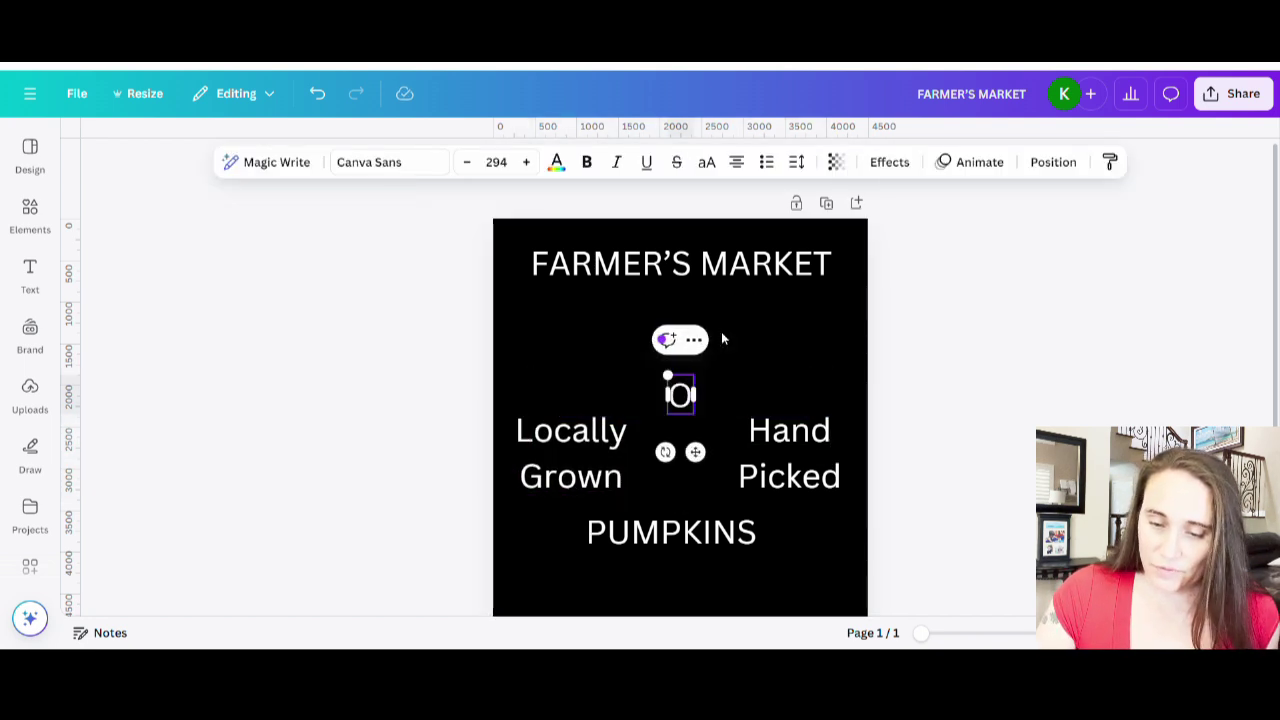
pyautogui.click(1103, 271)
pyautogui.moveTo(696, 405); pyautogui.dragTo(697, 325)
pyautogui.click(1031, 414)
pyautogui.moveTo(746, 542); pyautogui.dragTo(746, 572)
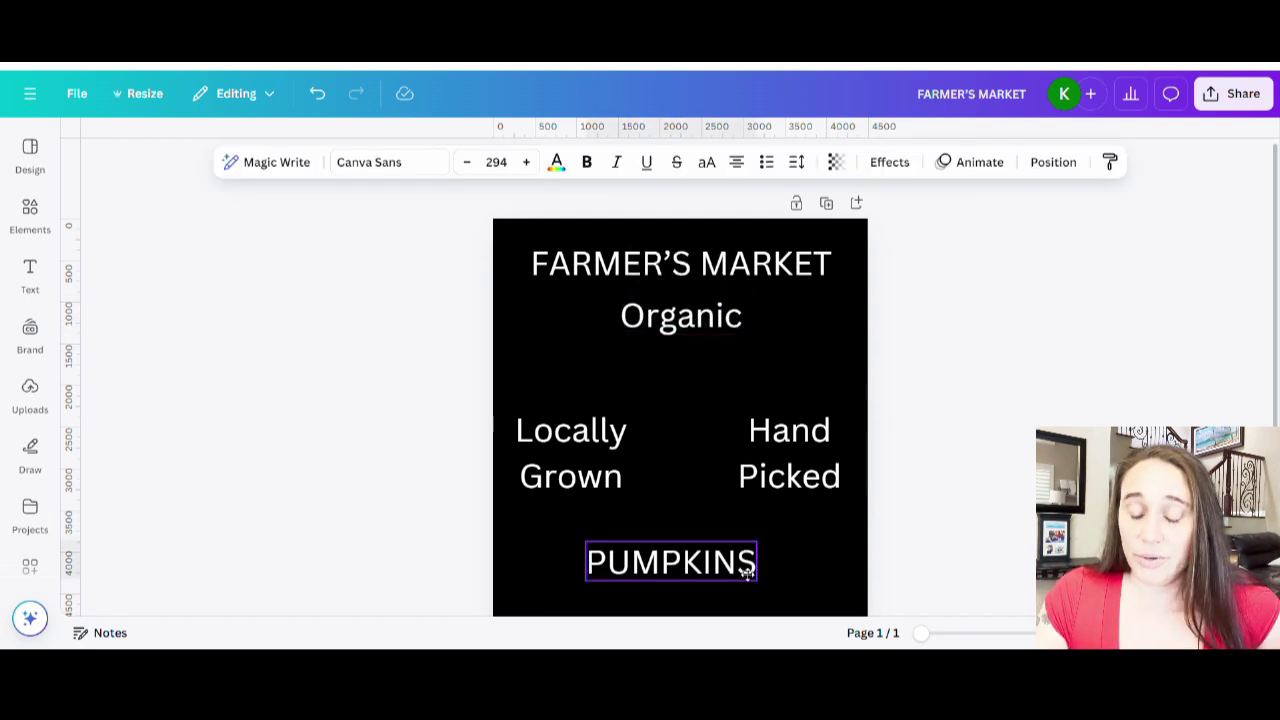
pyautogui.click(997, 474)
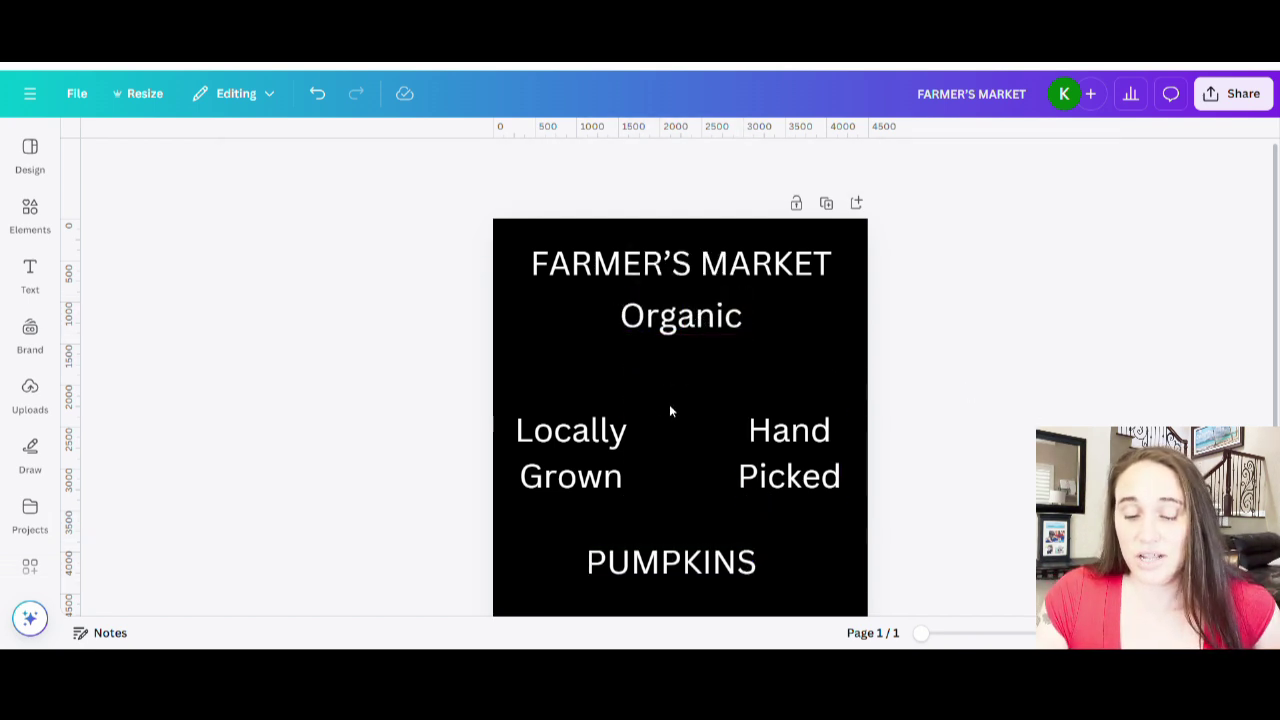
# Nudge Hand Picked and Locally Grown a little lower, matching each other via the alignment guides.
pyautogui.moveTo(811, 488); pyautogui.dragTo(816, 513)
pyautogui.click(605, 470)
pyautogui.moveTo(605, 470); pyautogui.dragTo(597, 494)
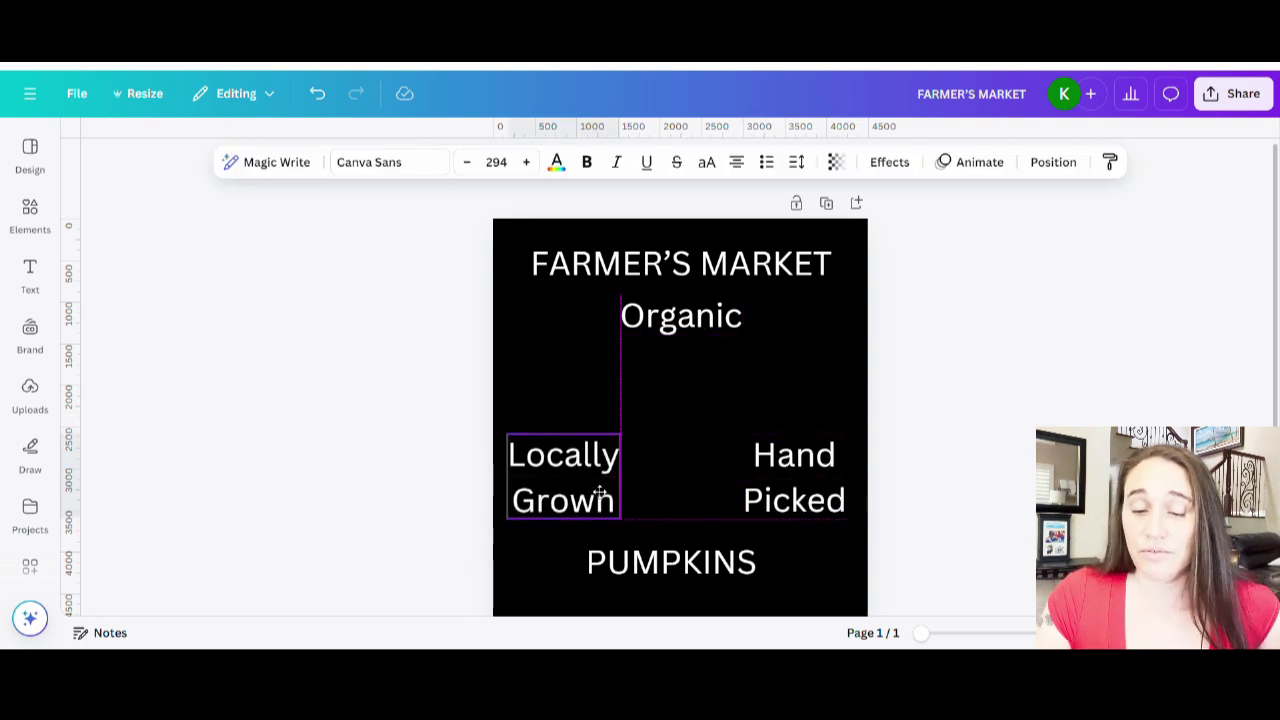
pyautogui.click(688, 558)
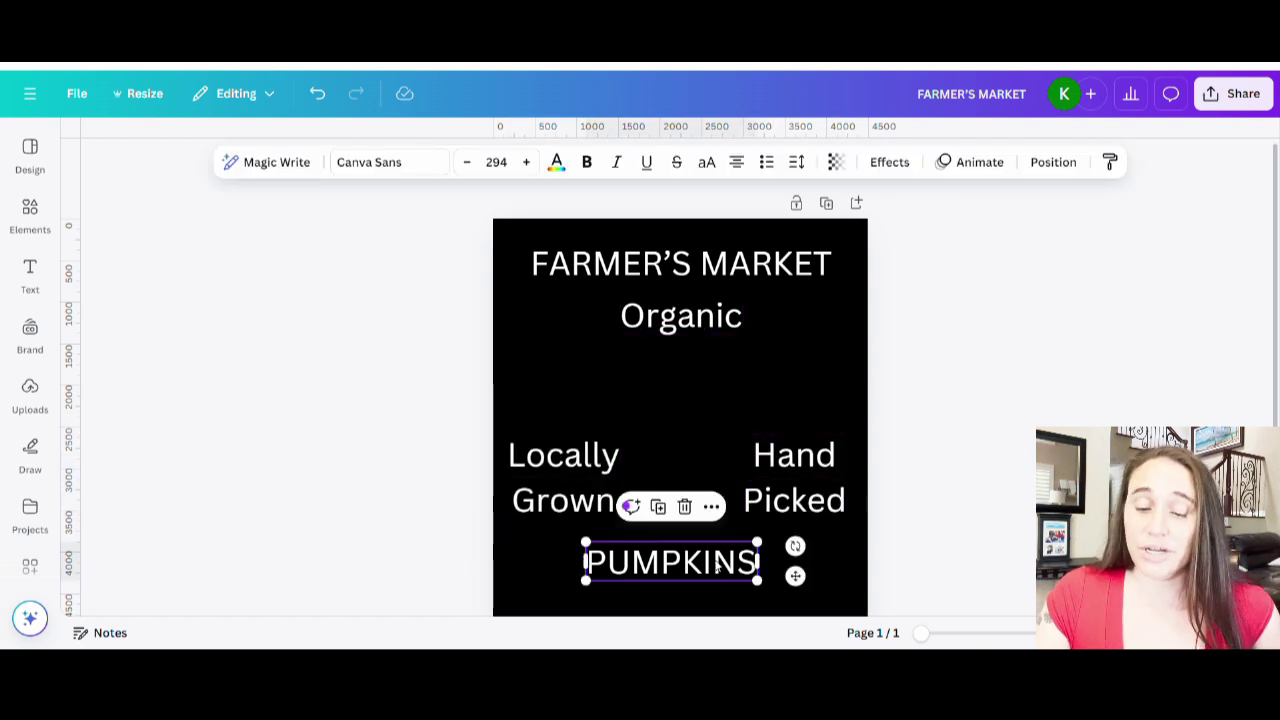
pyautogui.click(750, 268)
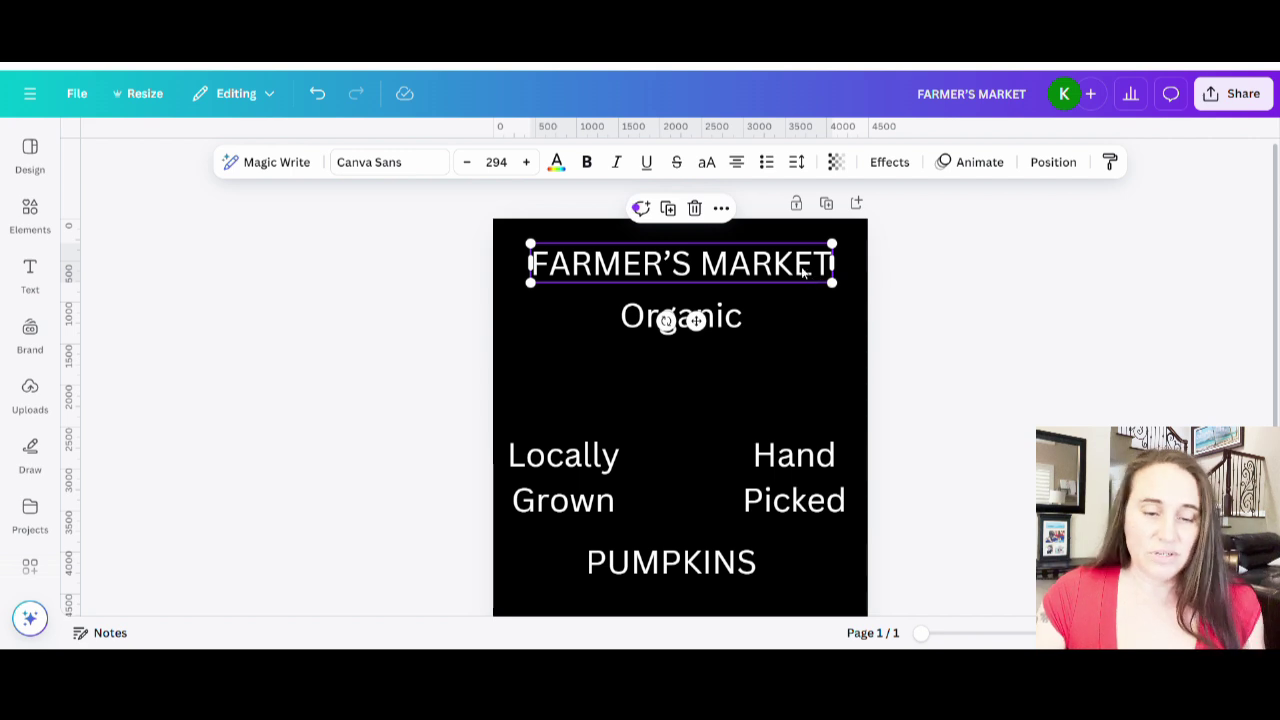
# Search fonts for 'Playfair', apply Playfair Display SC to the heading and make it bold.
pyautogui.click(428, 164)
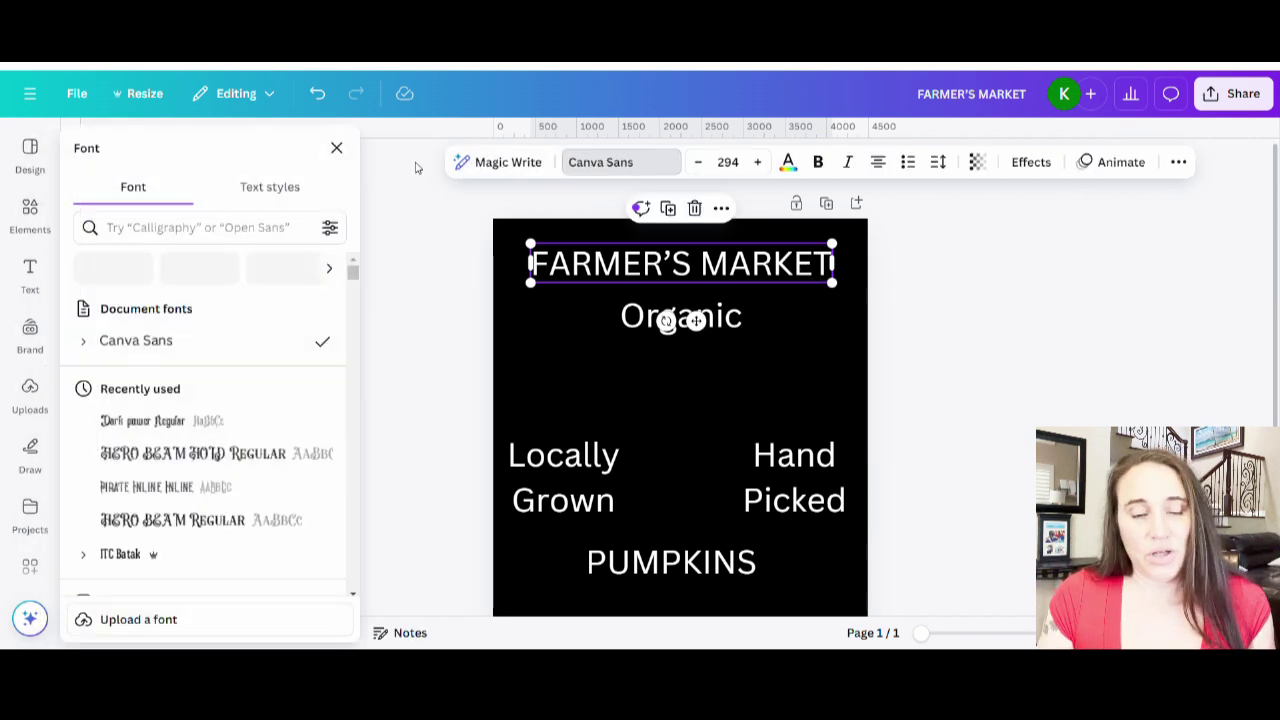
pyautogui.click(206, 229)
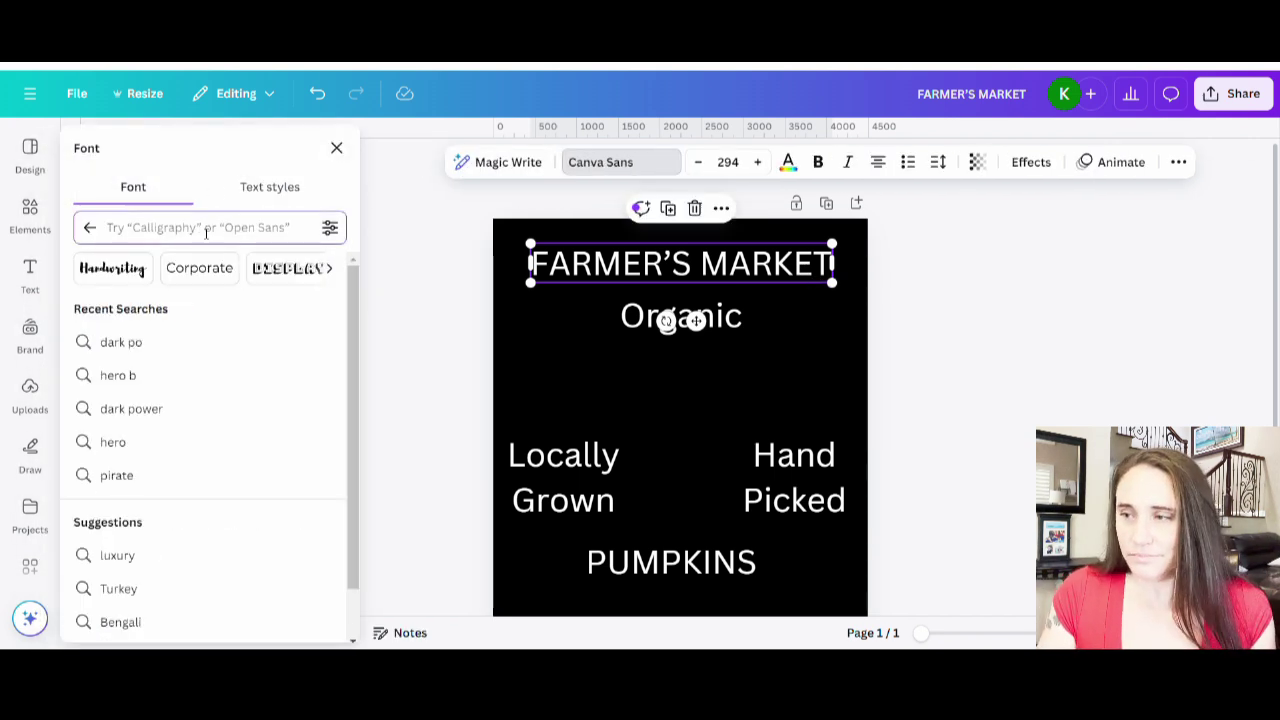
pyautogui.write('Playfair')
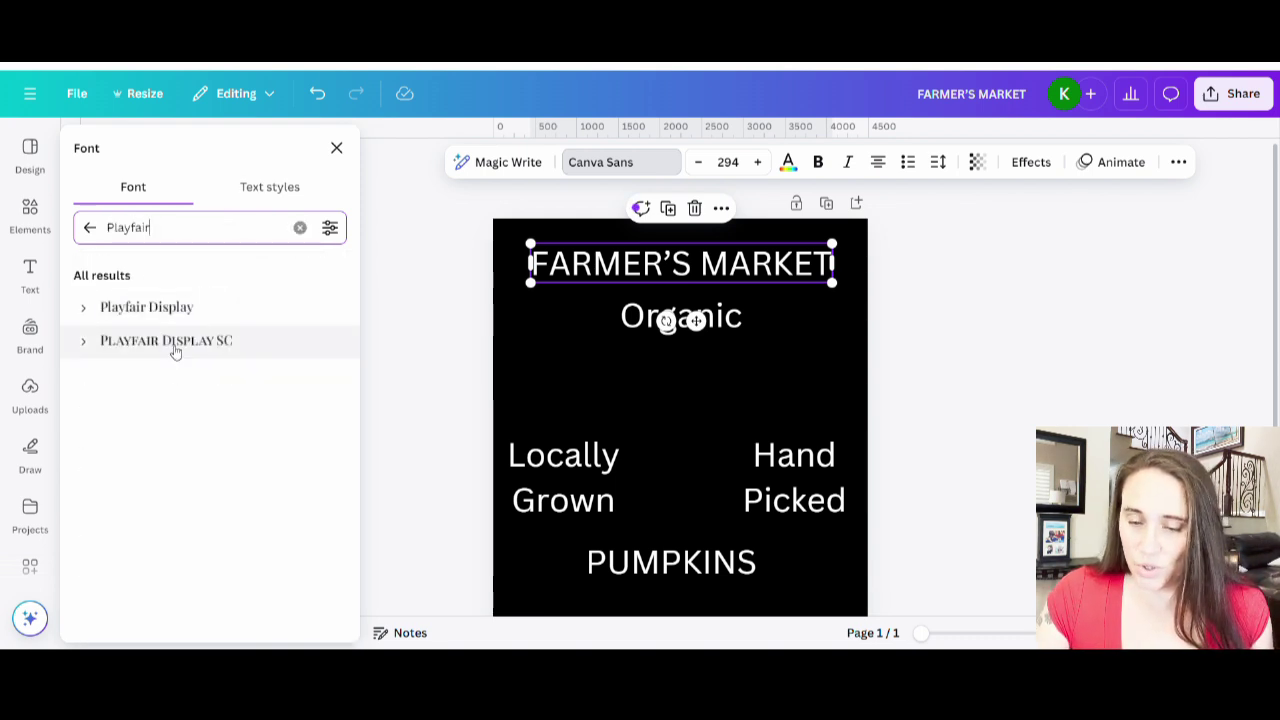
pyautogui.click(166, 343)
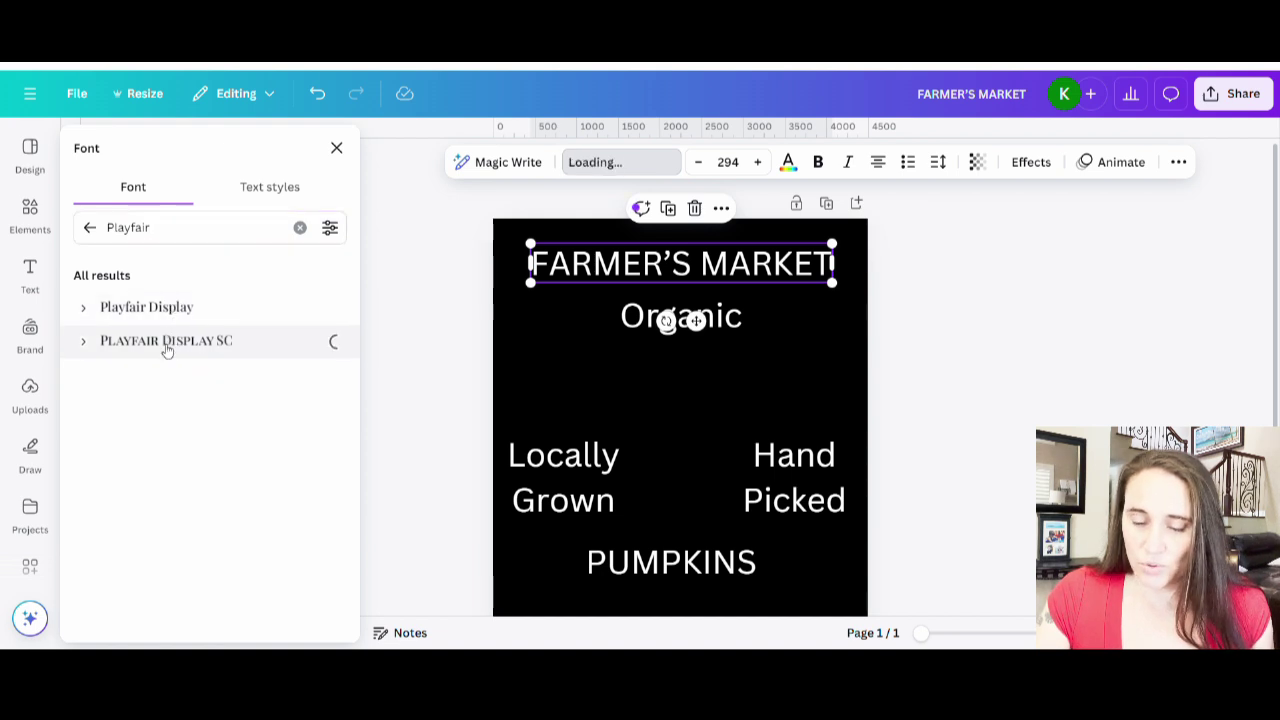
pyautogui.click(819, 163)
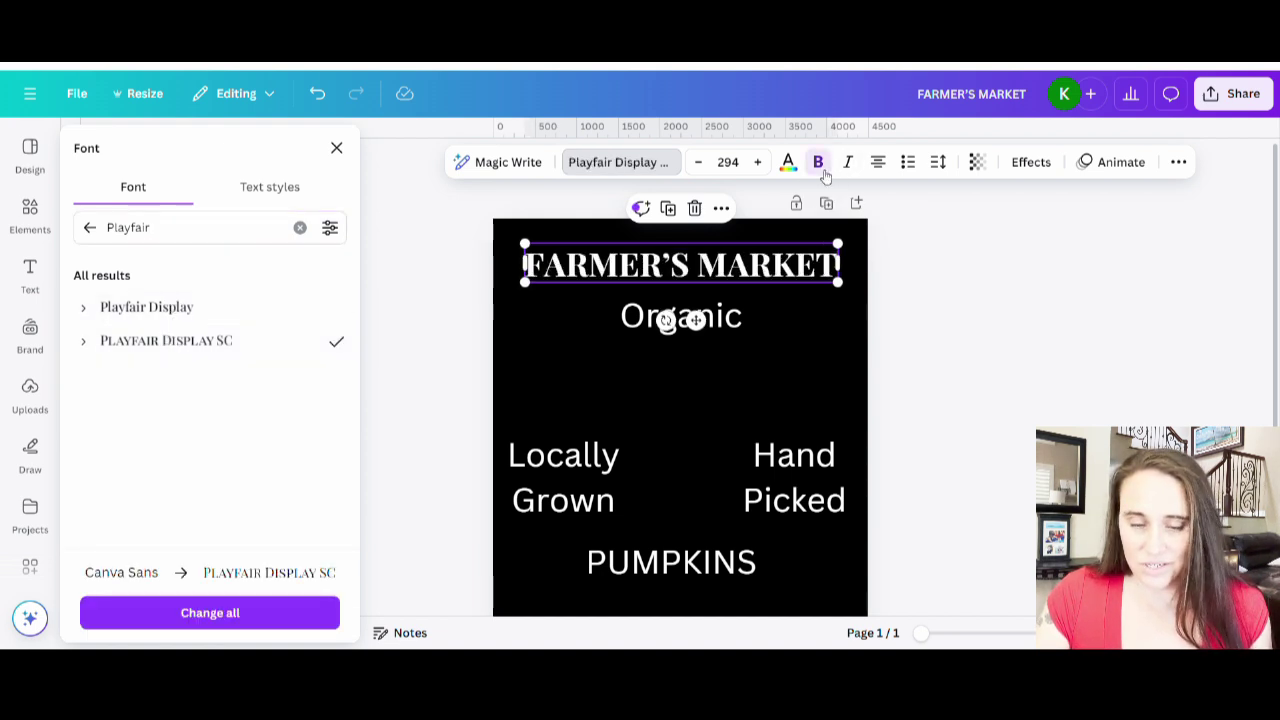
# Compare Playfair Display against its SC variant and keep Playfair Display on the heading.
pyautogui.click(127, 307)
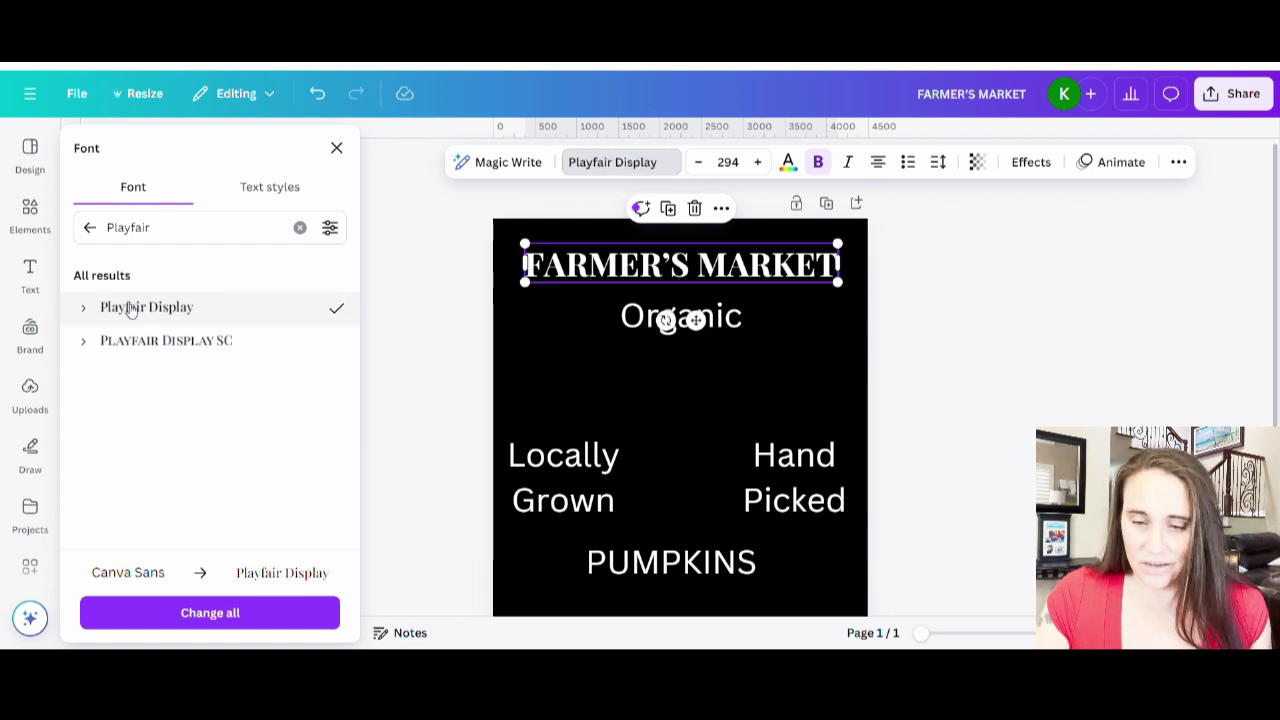
pyautogui.click(188, 340)
pyautogui.click(185, 310)
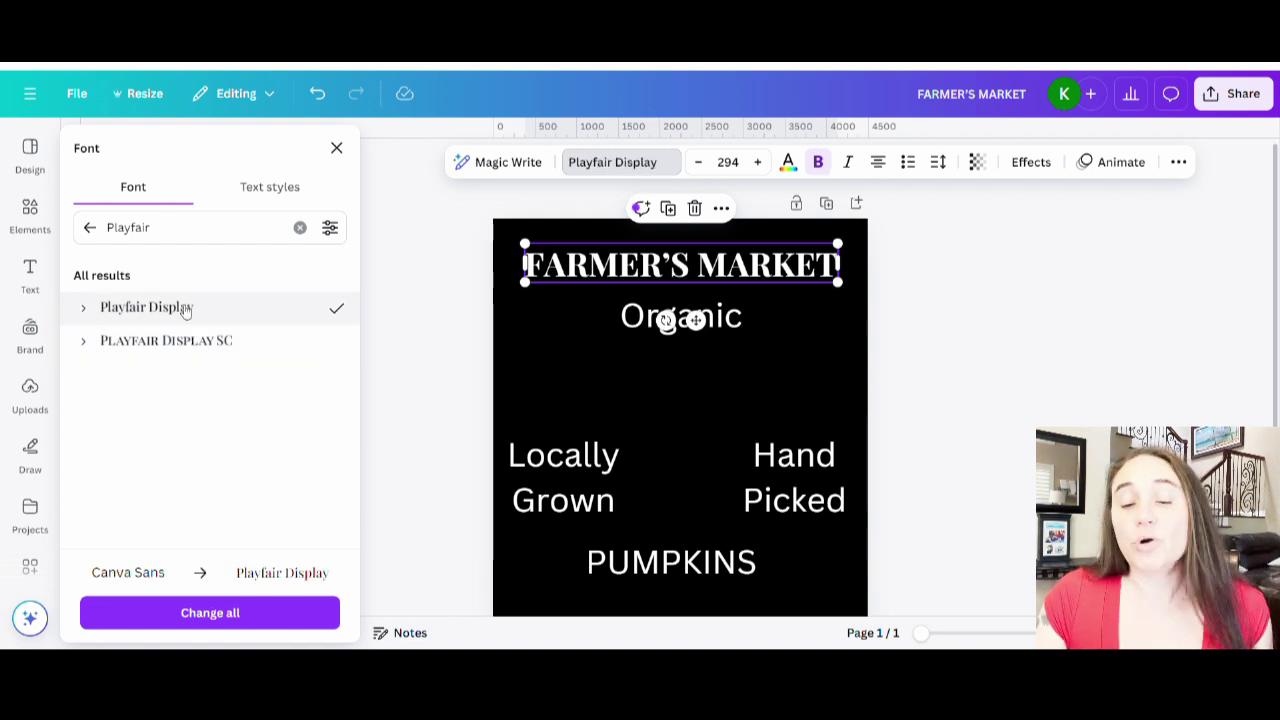
pyautogui.click(187, 340)
pyautogui.click(185, 314)
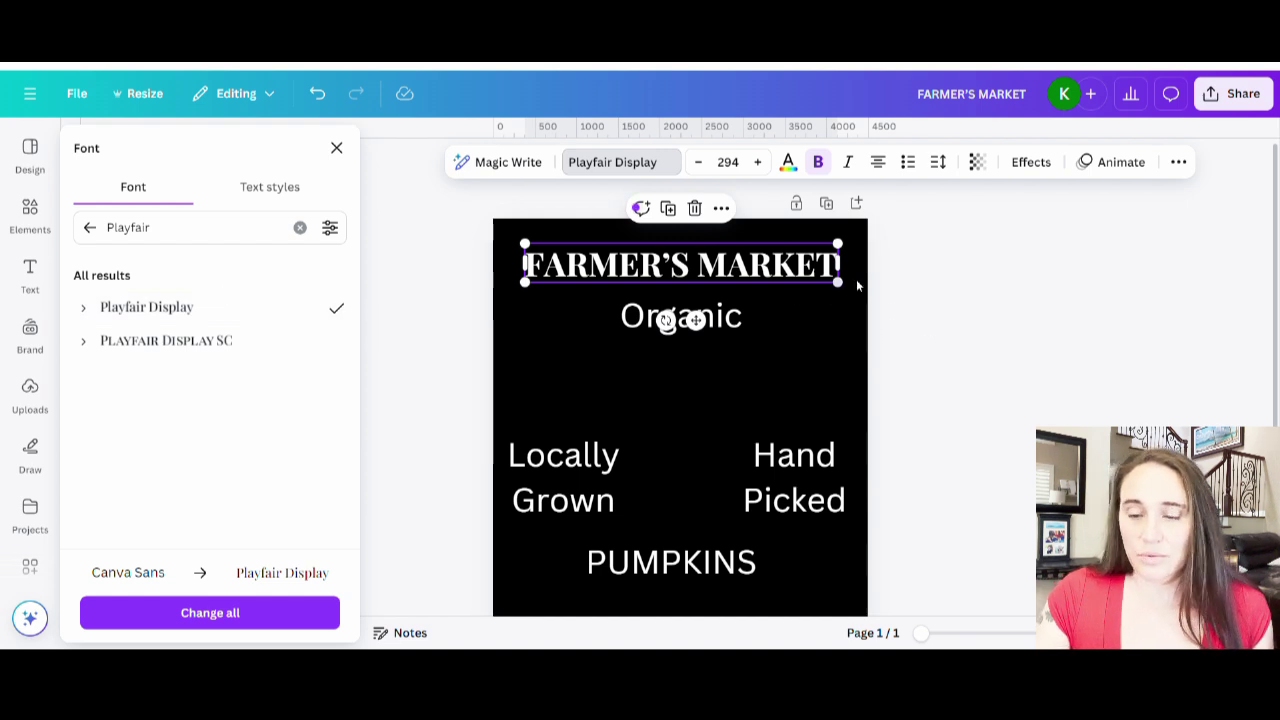
pyautogui.click(951, 302)
pyautogui.click(851, 326)
pyautogui.click(777, 270)
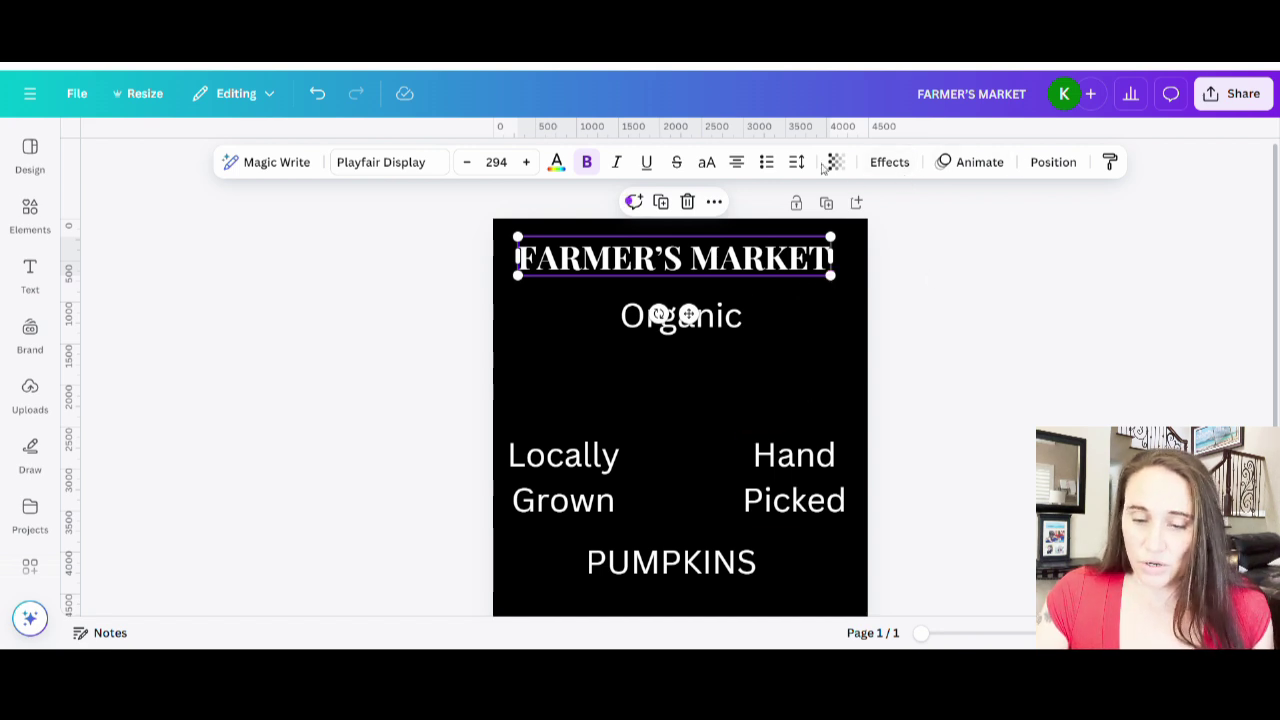
# Apply the Curve effect to FARMER'S MARKET at 62 and widen its letter spacing.
pyautogui.click(893, 166)
pyautogui.scroll(-3, 205, 500)
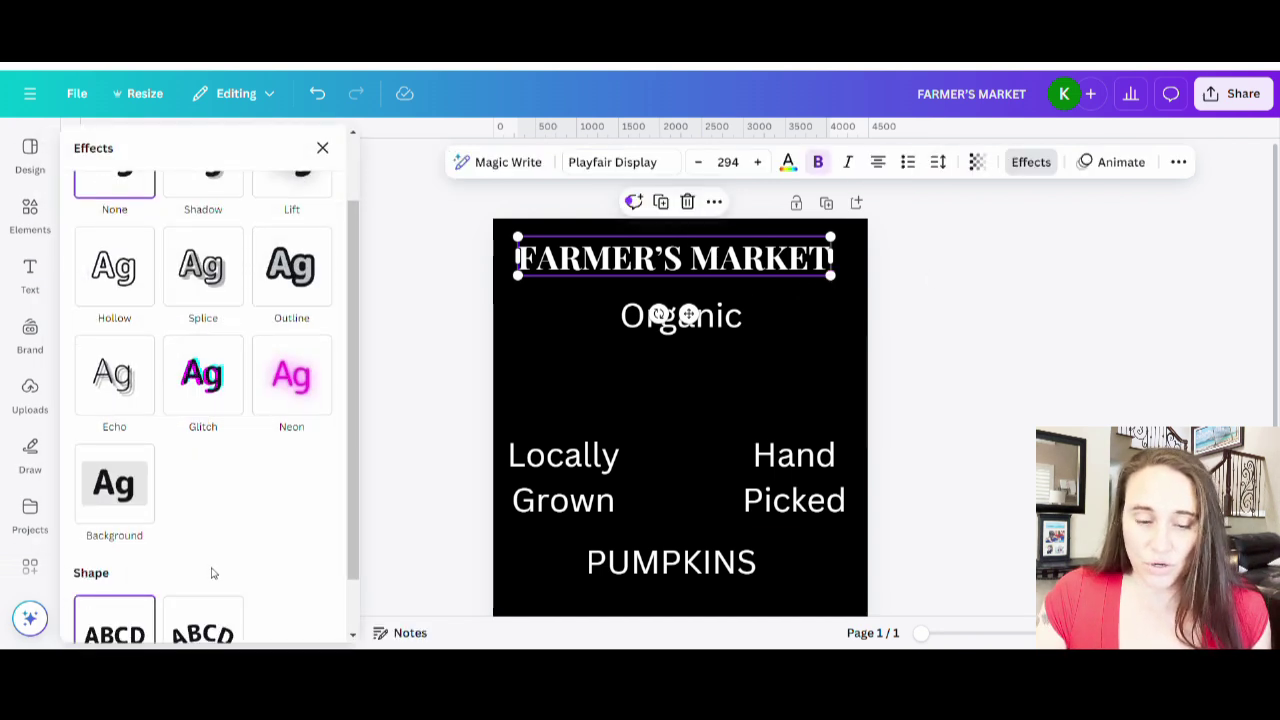
pyautogui.click(203, 567)
pyautogui.scroll(-1, 491, 350)
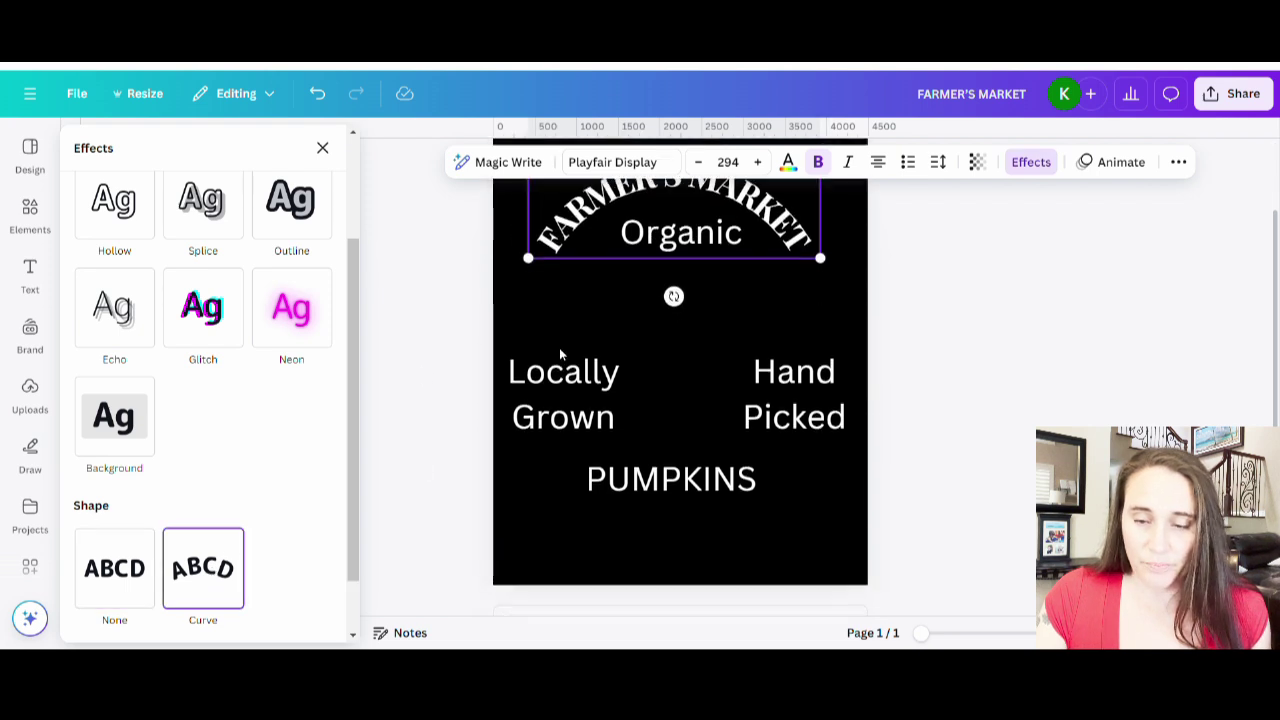
pyautogui.scroll(-1, 248, 565)
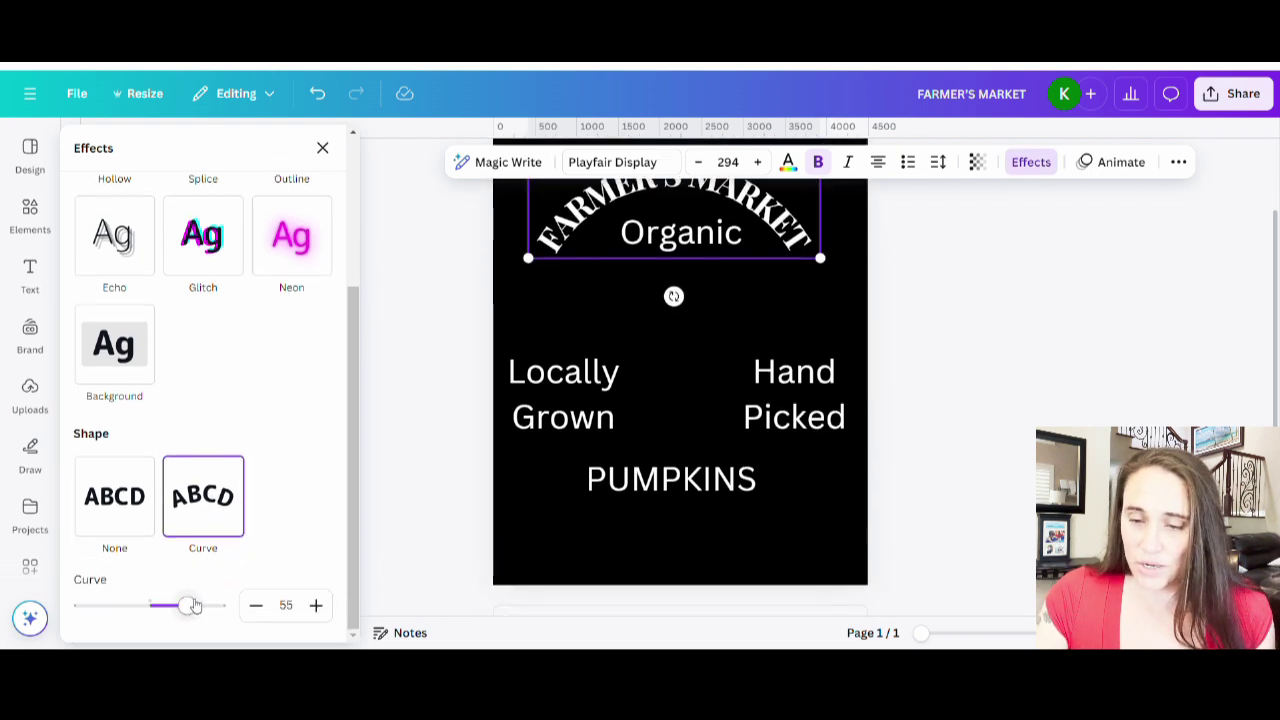
pyautogui.moveTo(187, 605); pyautogui.dragTo(198, 605)
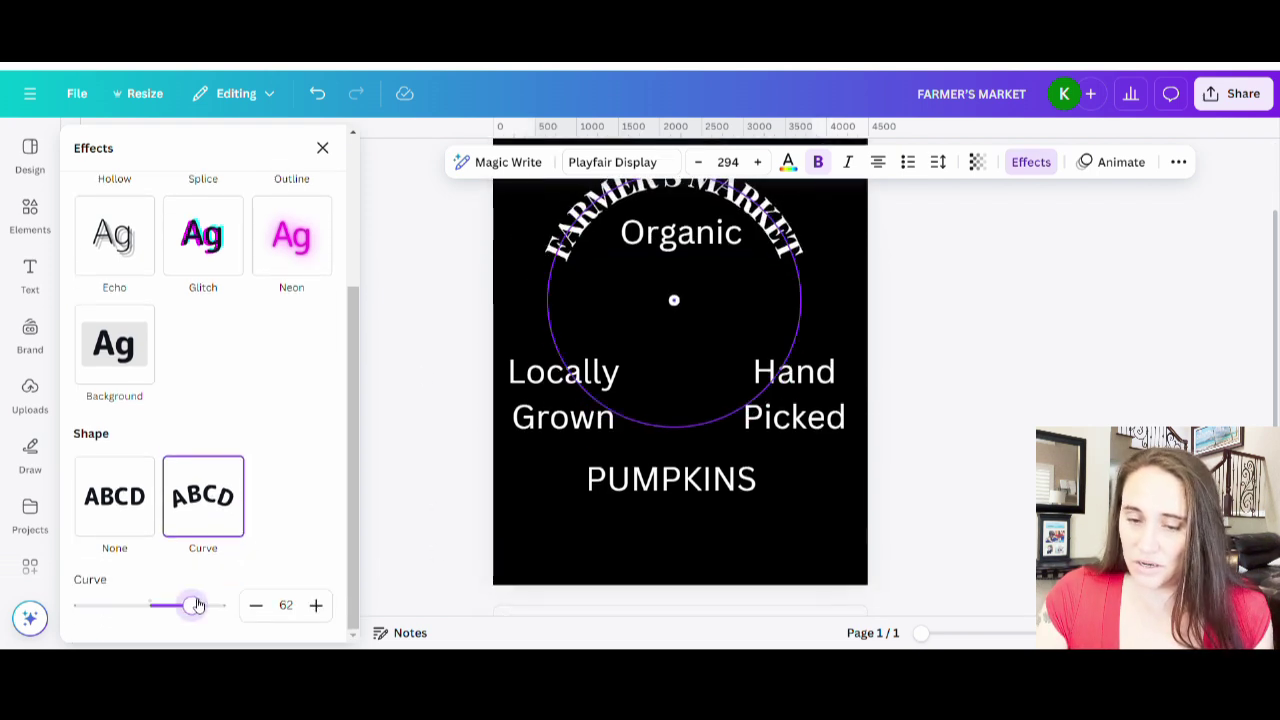
pyautogui.scroll(1, 880, 283)
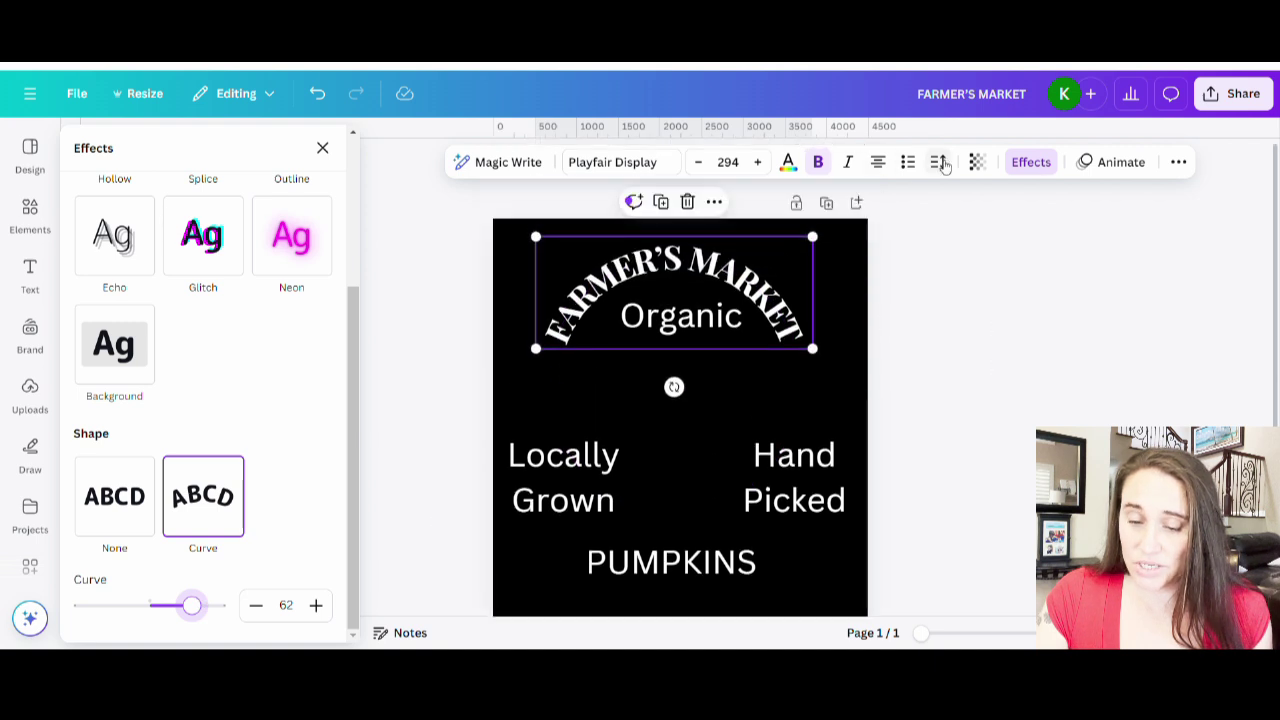
pyautogui.click(940, 163)
pyautogui.moveTo(894, 231); pyautogui.dragTo(912, 232)
pyautogui.press('Escape')
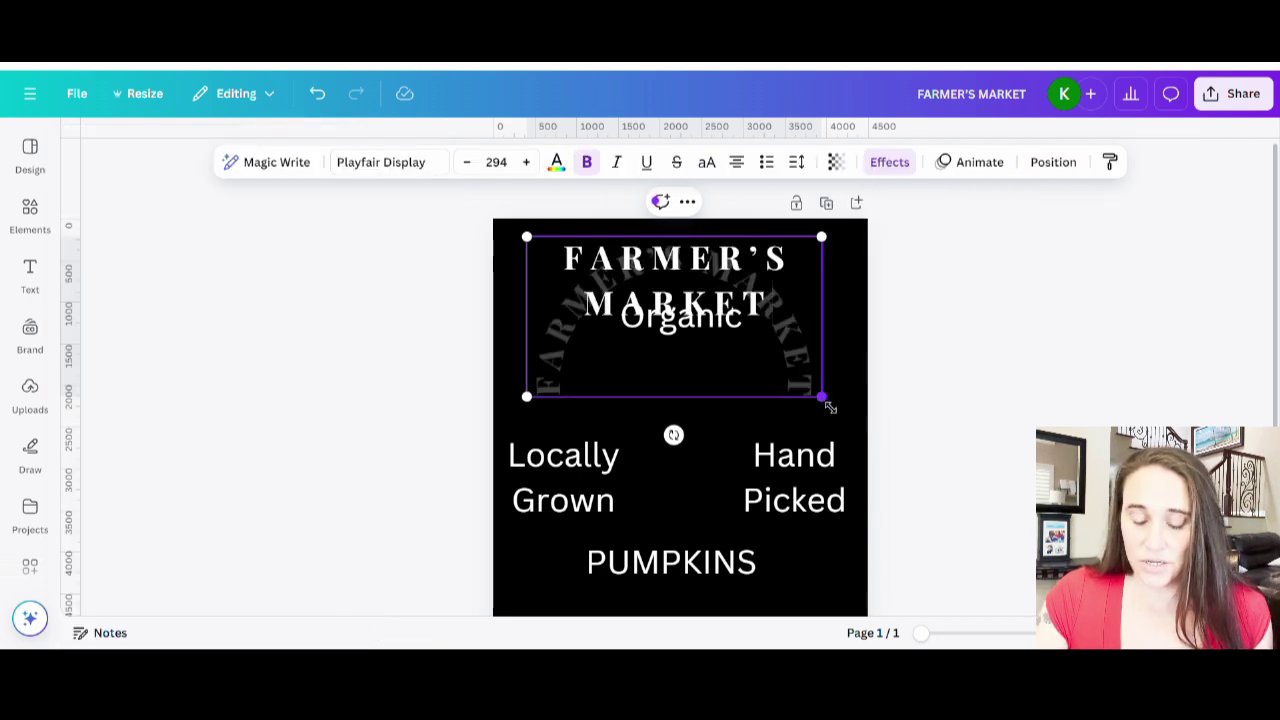
# Enlarge the curved title to size 360 across the page and centre it horizontally.
pyautogui.moveTo(821, 396); pyautogui.dragTo(867, 421)
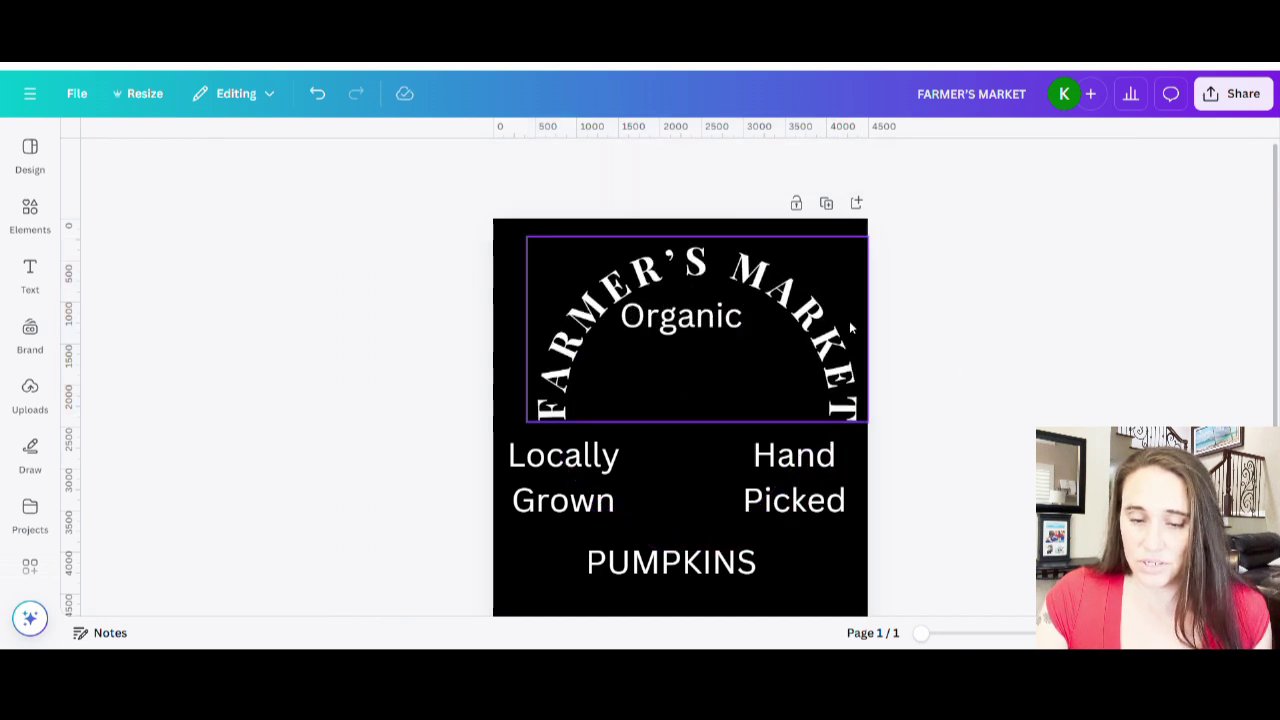
pyautogui.click(797, 340)
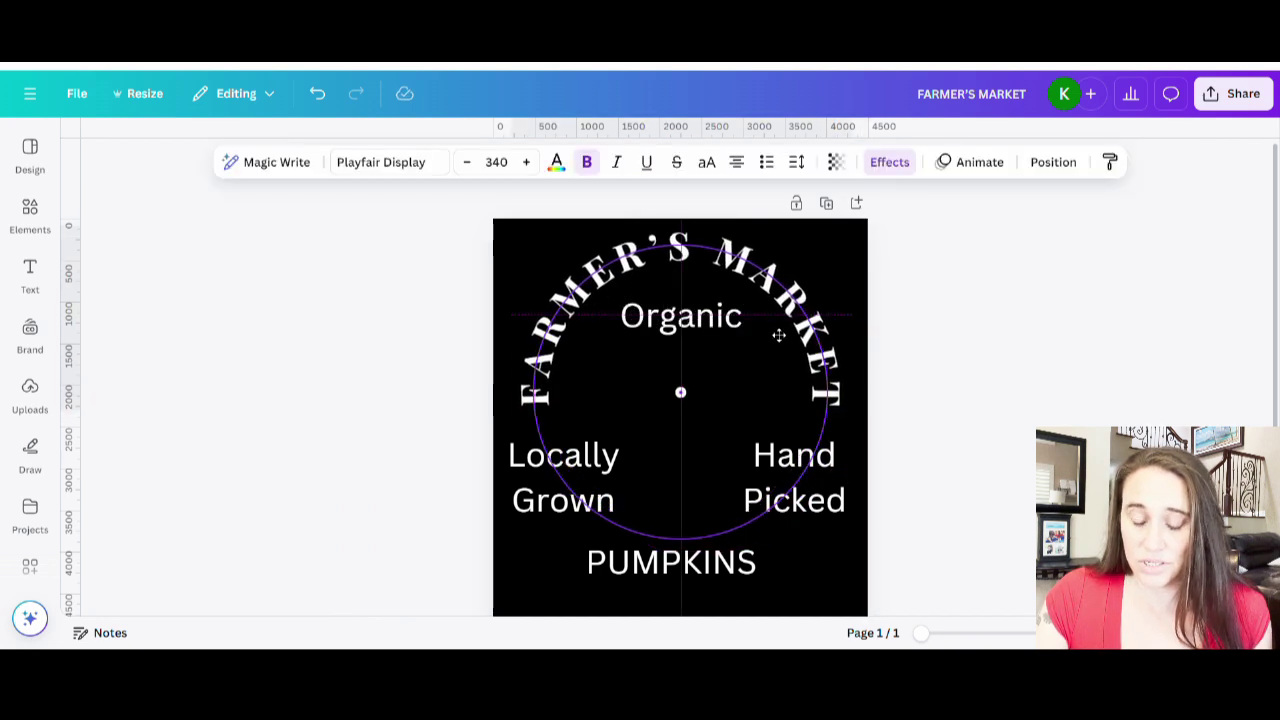
pyautogui.scroll(-2, 778, 335)
pyautogui.moveTo(851, 337); pyautogui.dragTo(872, 347)
pyautogui.scroll(2, 900, 357)
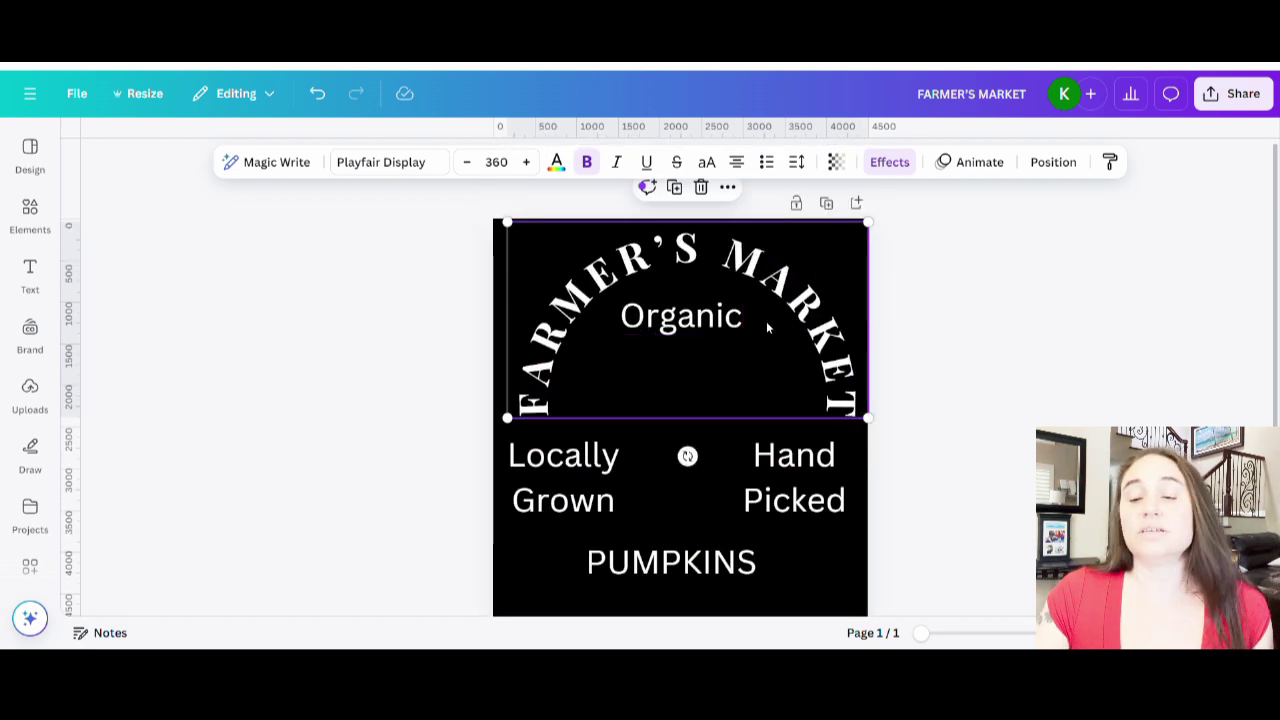
pyautogui.moveTo(766, 331); pyautogui.dragTo(765, 330)
pyautogui.click(997, 353)
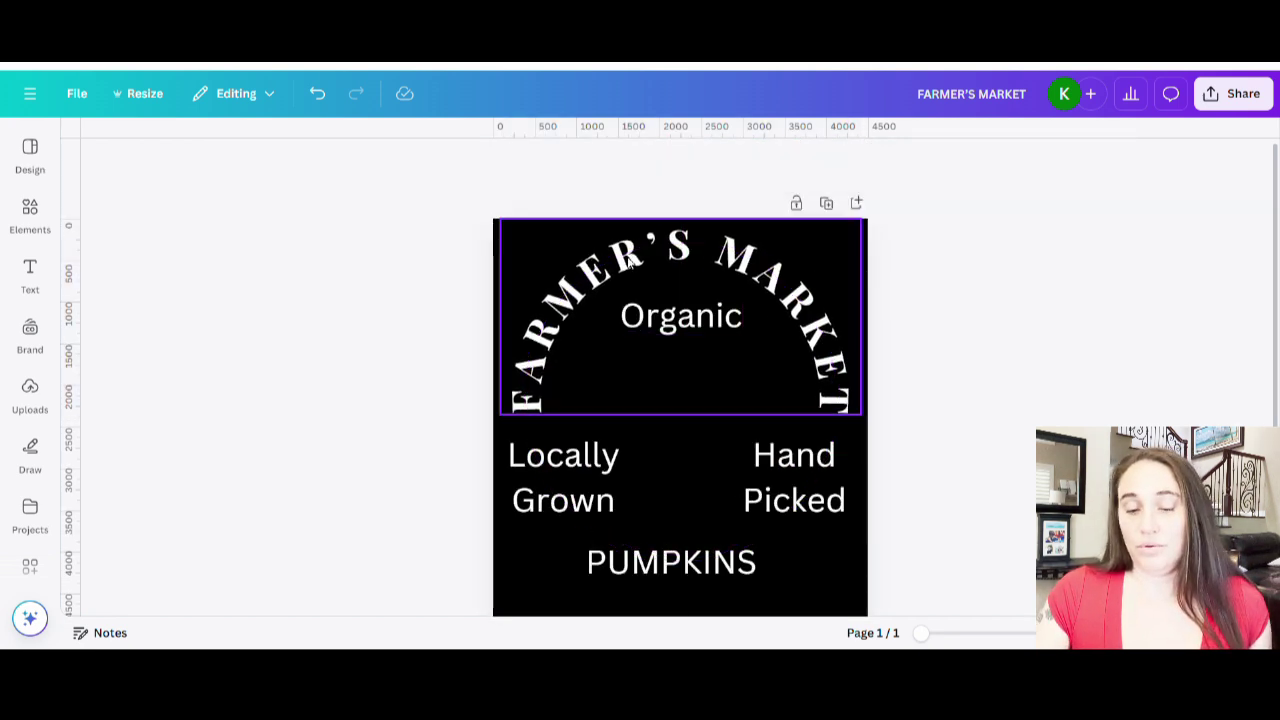
# Tighten the curved title's letter spacing slightly, to 211.
pyautogui.click(696, 264)
pyautogui.click(1019, 359)
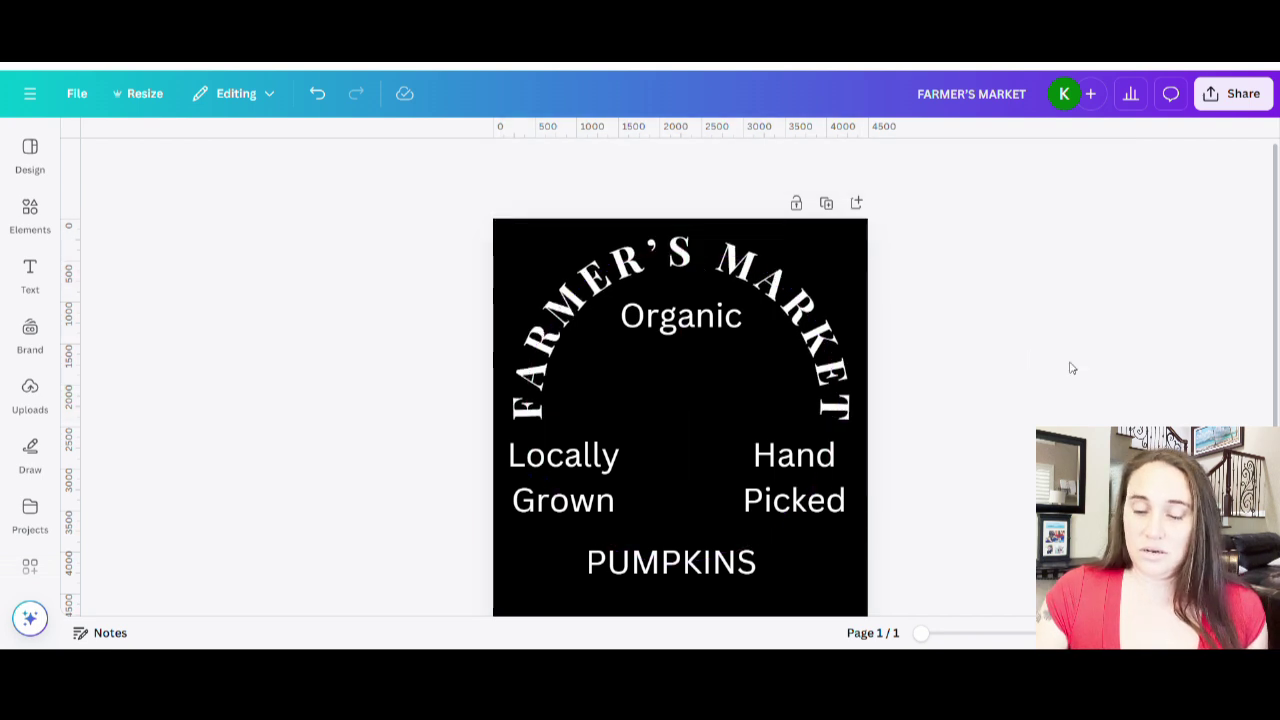
pyautogui.click(860, 421)
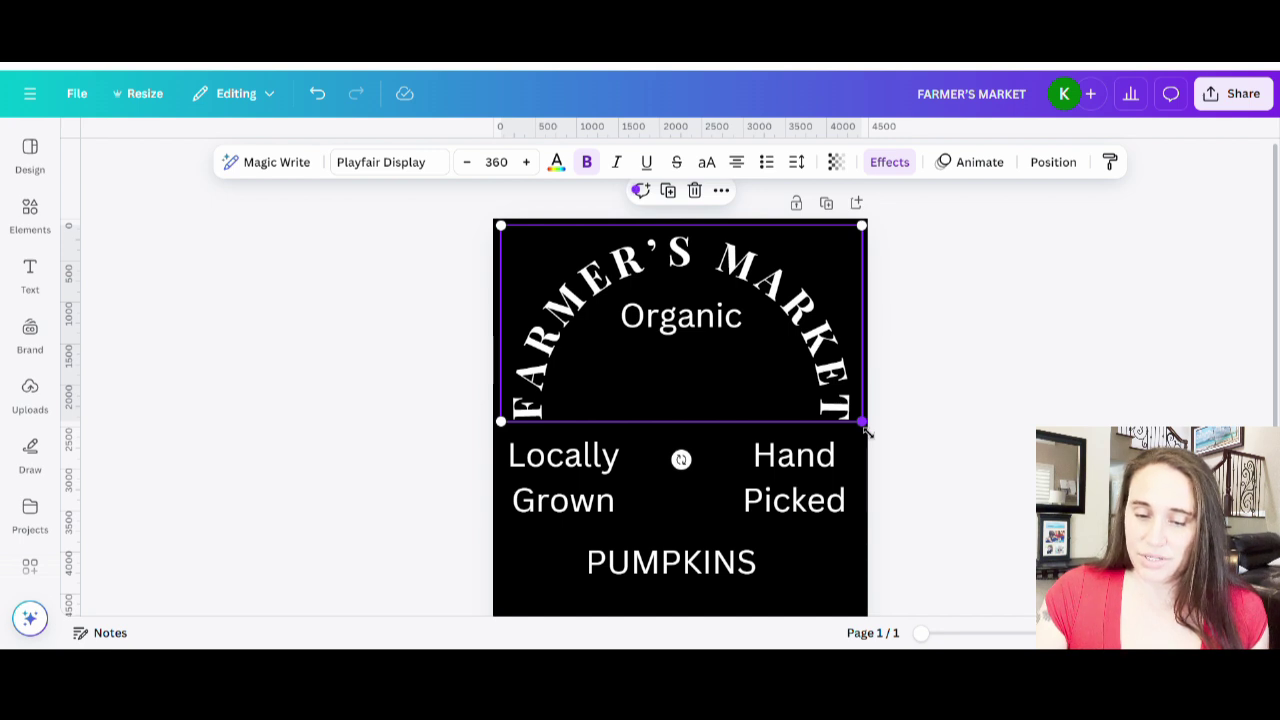
pyautogui.click(797, 162)
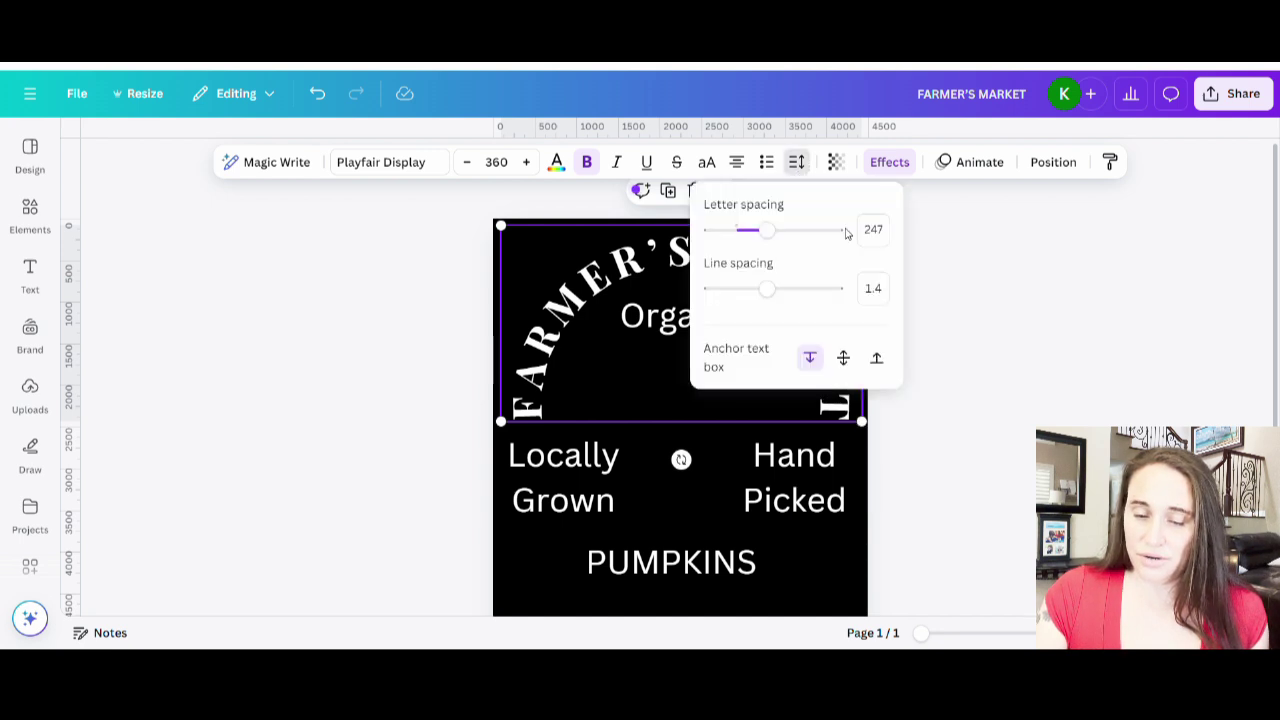
pyautogui.moveTo(768, 236); pyautogui.dragTo(767, 237)
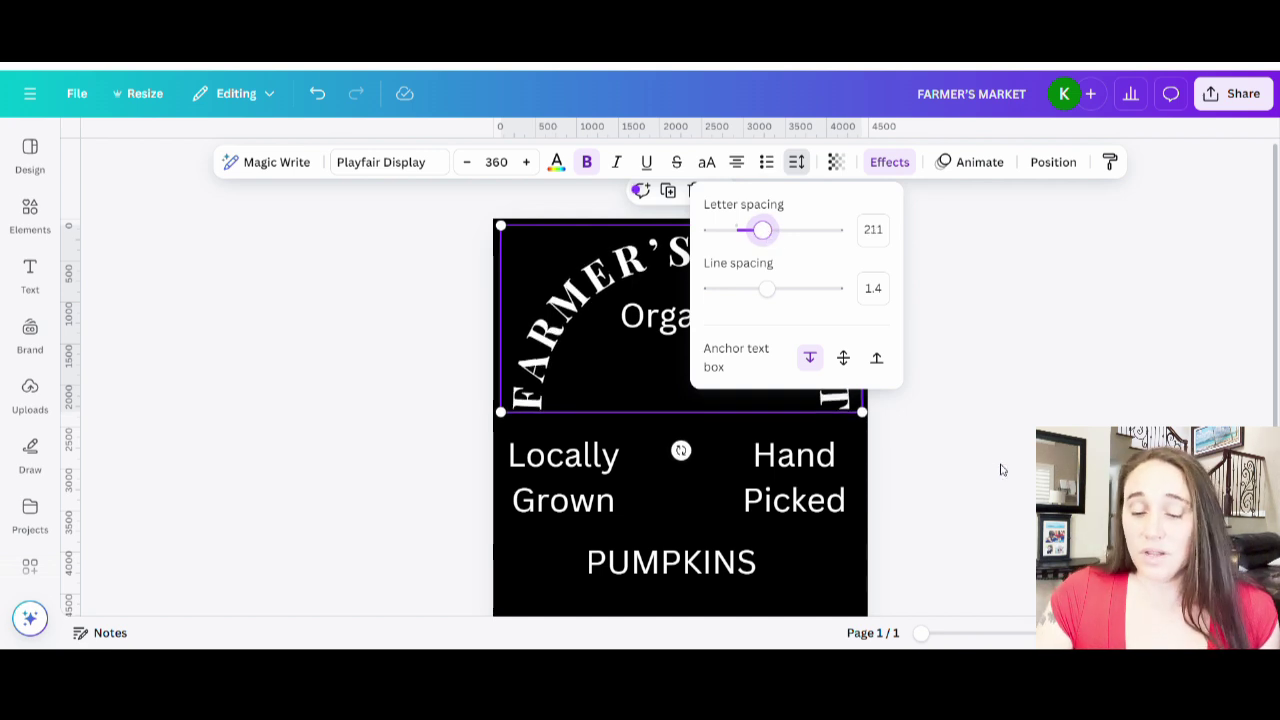
pyautogui.click(1028, 476)
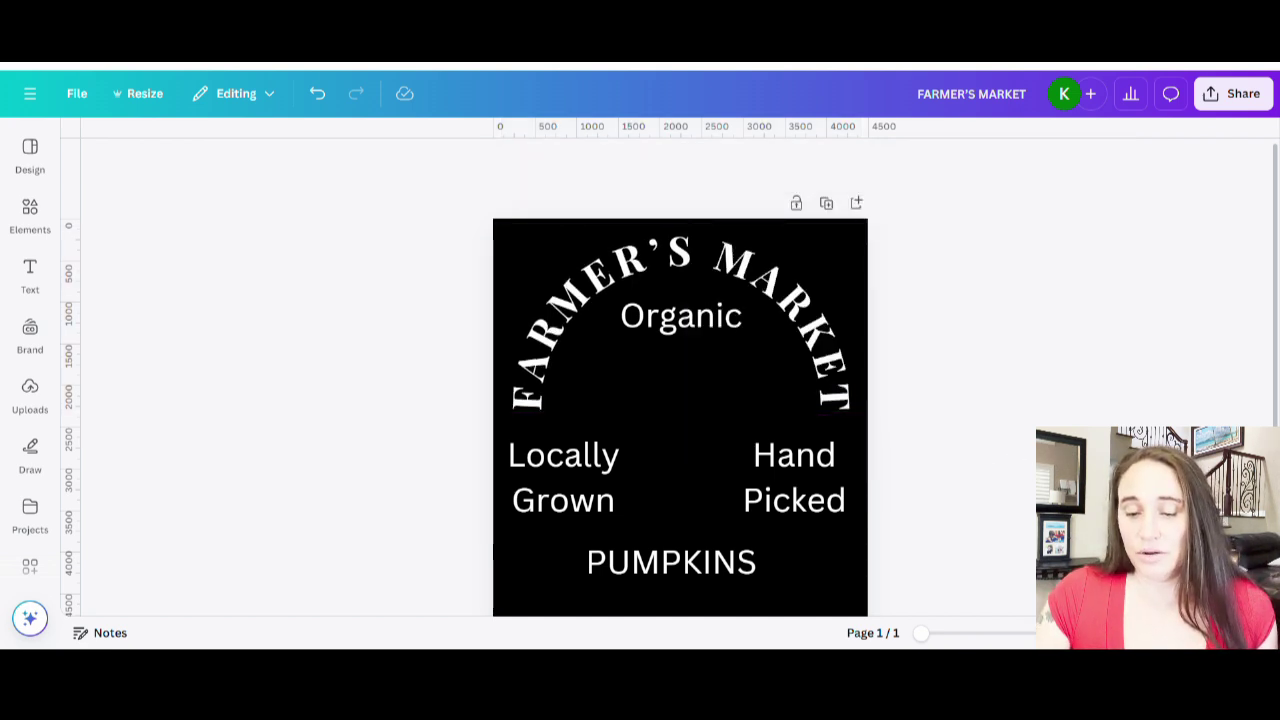
pyautogui.scroll(-1, 978, 445)
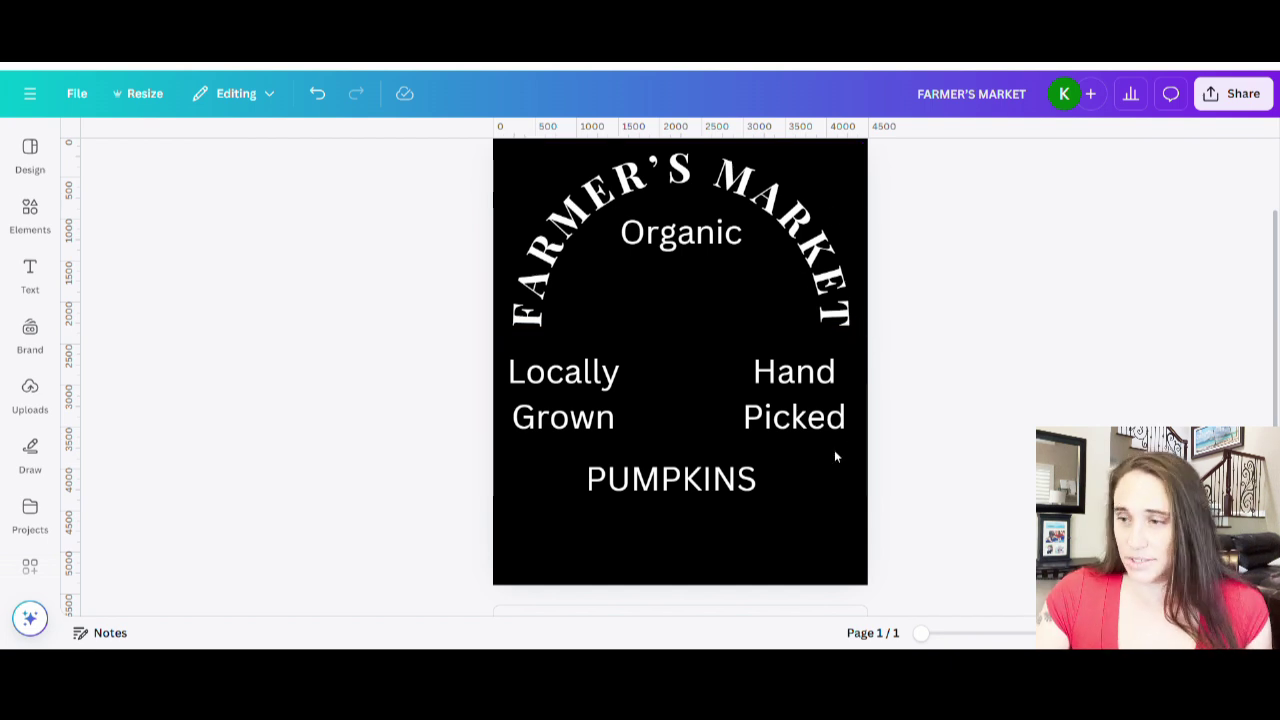
# Set PUMPKINS in bold Playfair Display.
pyautogui.click(748, 482)
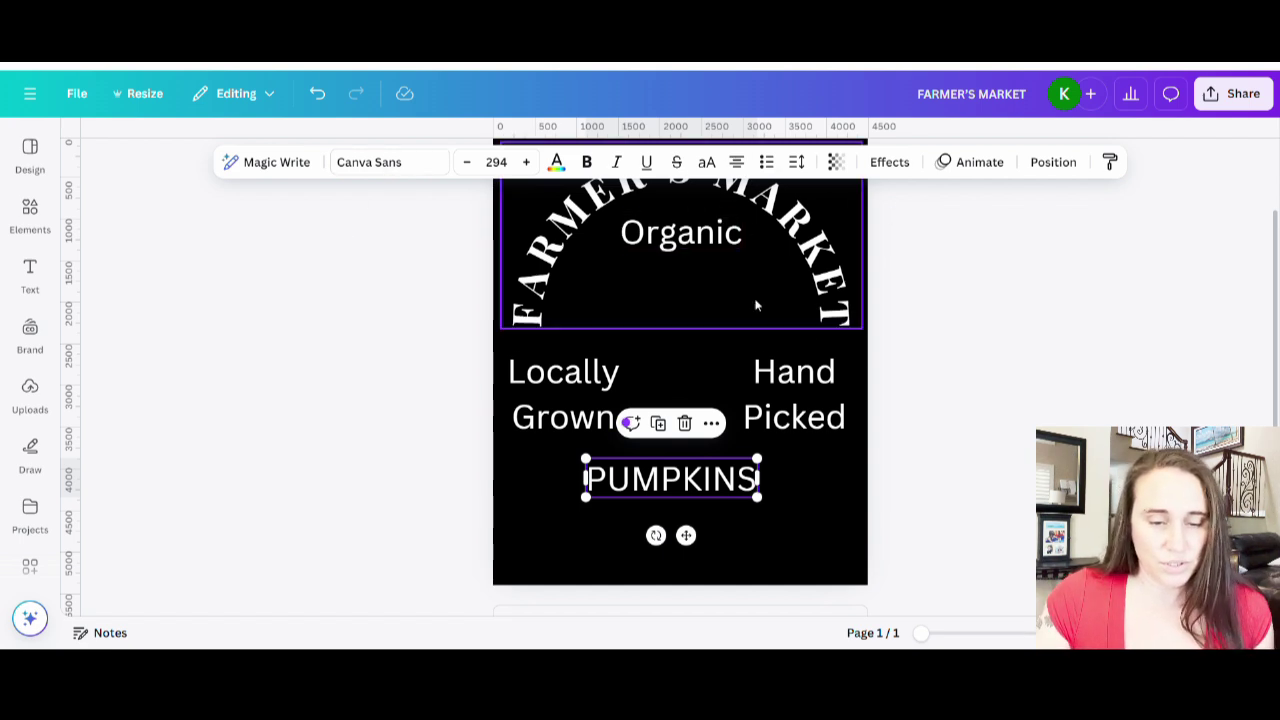
pyautogui.click(386, 162)
pyautogui.write('Playfair')
pyautogui.click(146, 307)
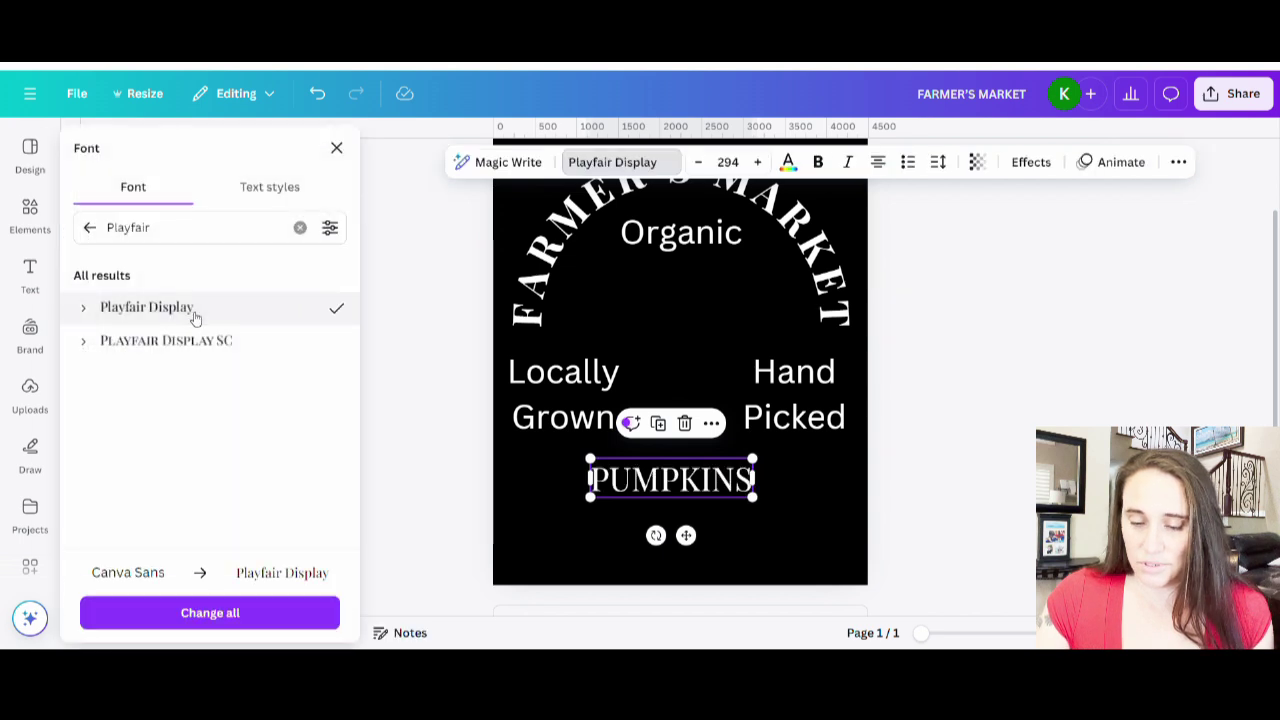
pyautogui.click(818, 162)
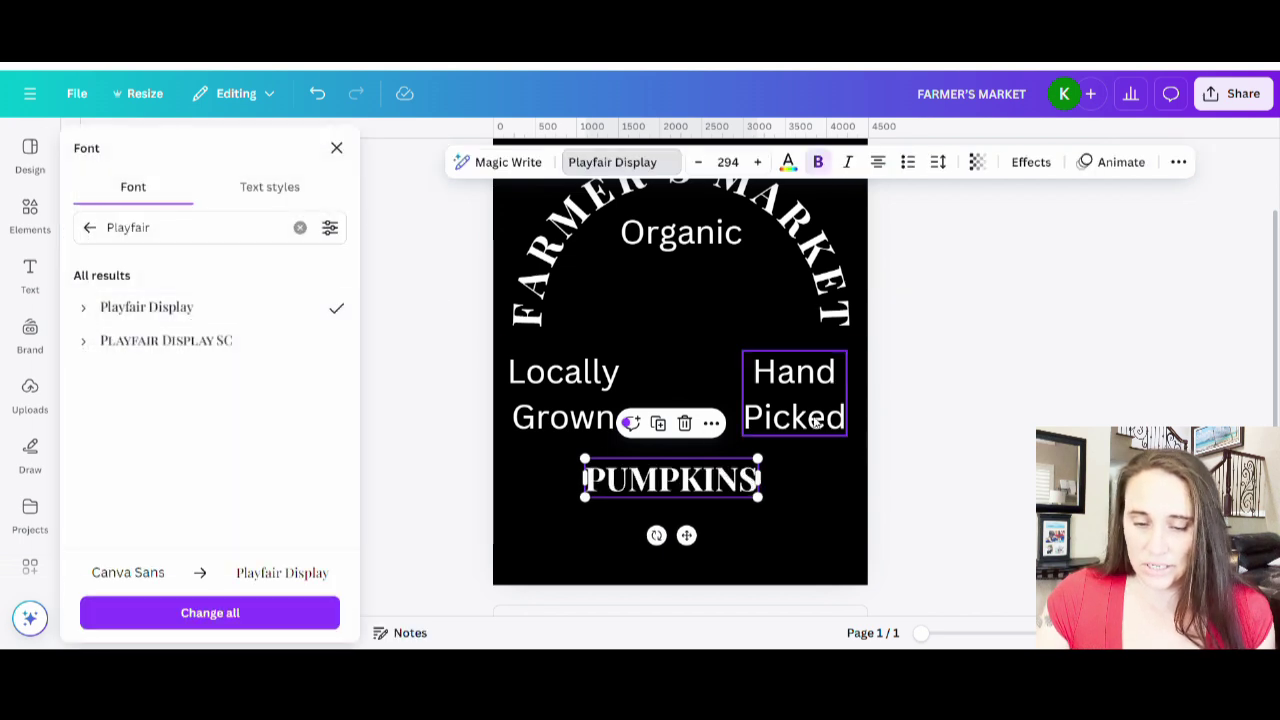
# Enlarge PUMPKINS to size 518, raise its letter spacing to about 63, and reposition it.
pyautogui.moveTo(760, 503); pyautogui.dragTo(687, 477)
pyautogui.moveTo(789, 507); pyautogui.dragTo(816, 513)
pyautogui.click(937, 162)
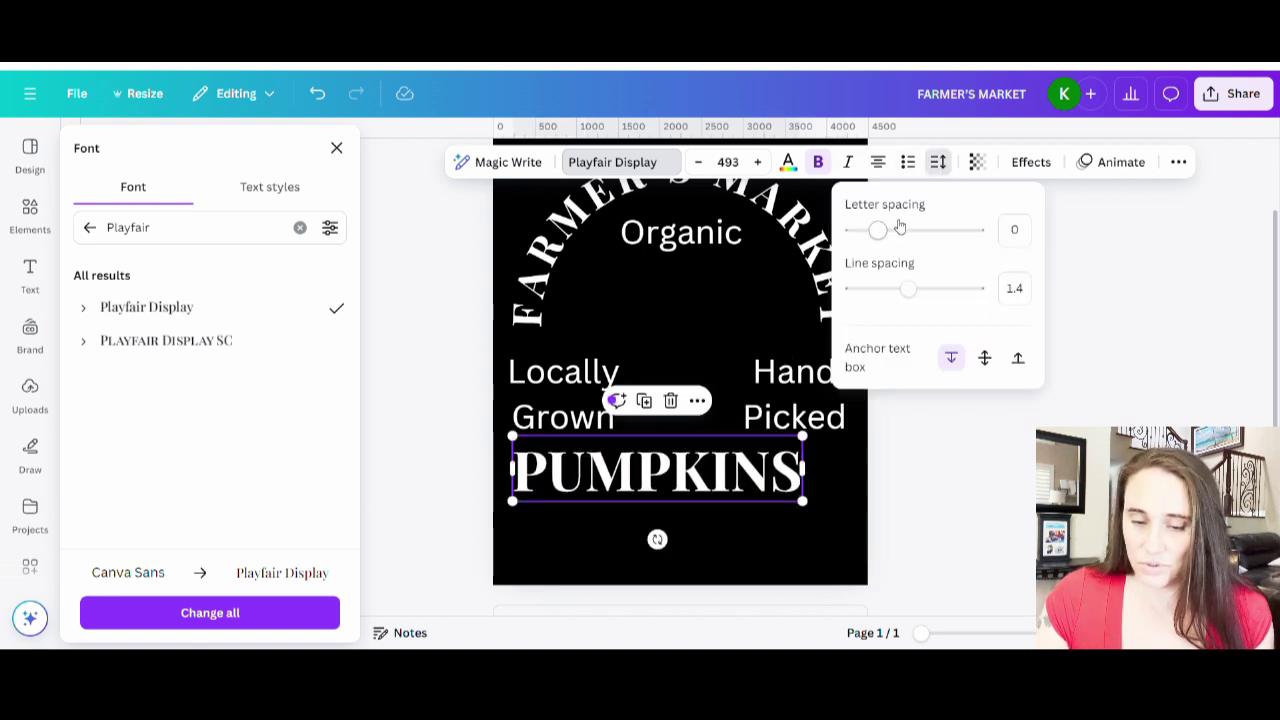
pyautogui.moveTo(876, 230); pyautogui.dragTo(890, 231)
pyautogui.click(794, 529)
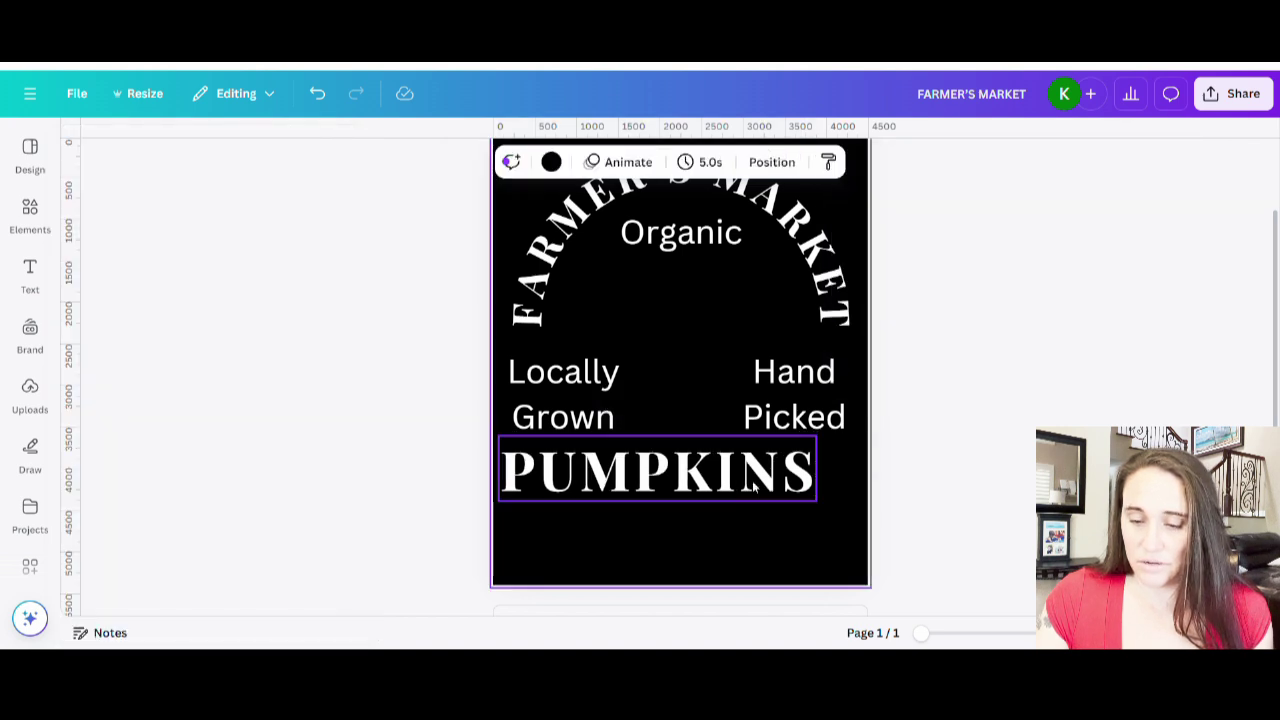
pyautogui.moveTo(753, 478); pyautogui.dragTo(850, 506)
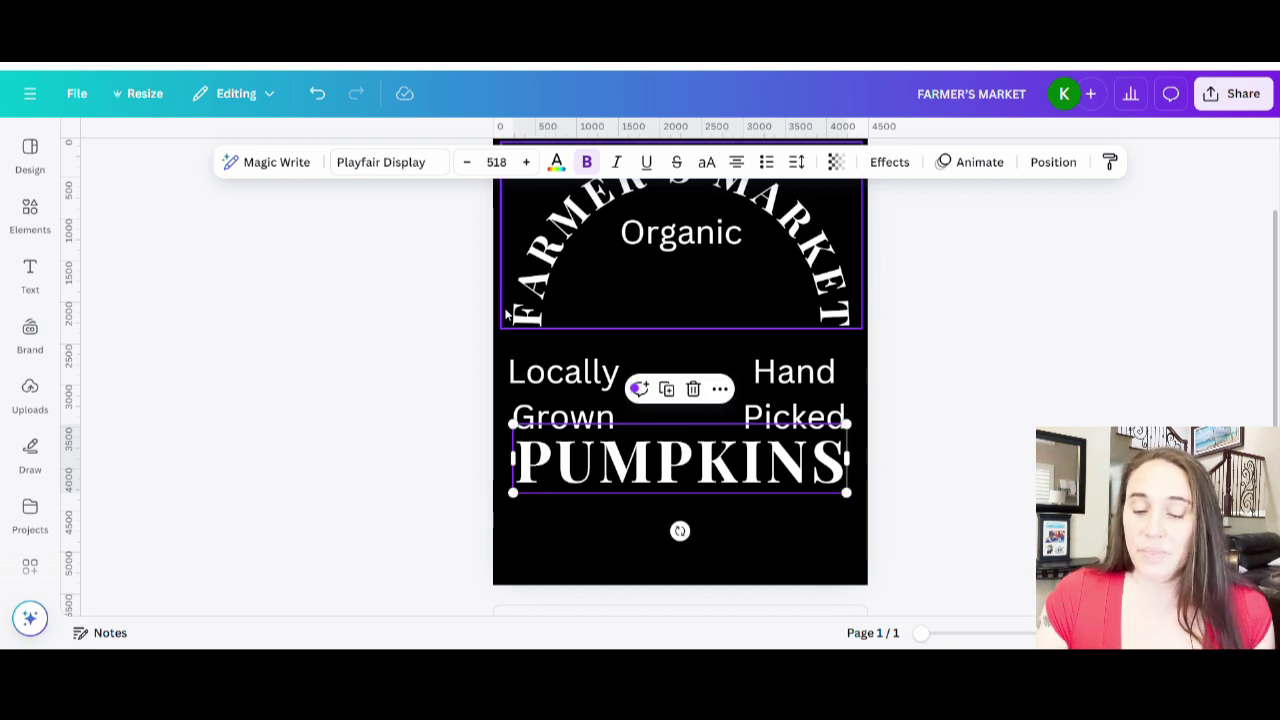
pyautogui.click(1078, 352)
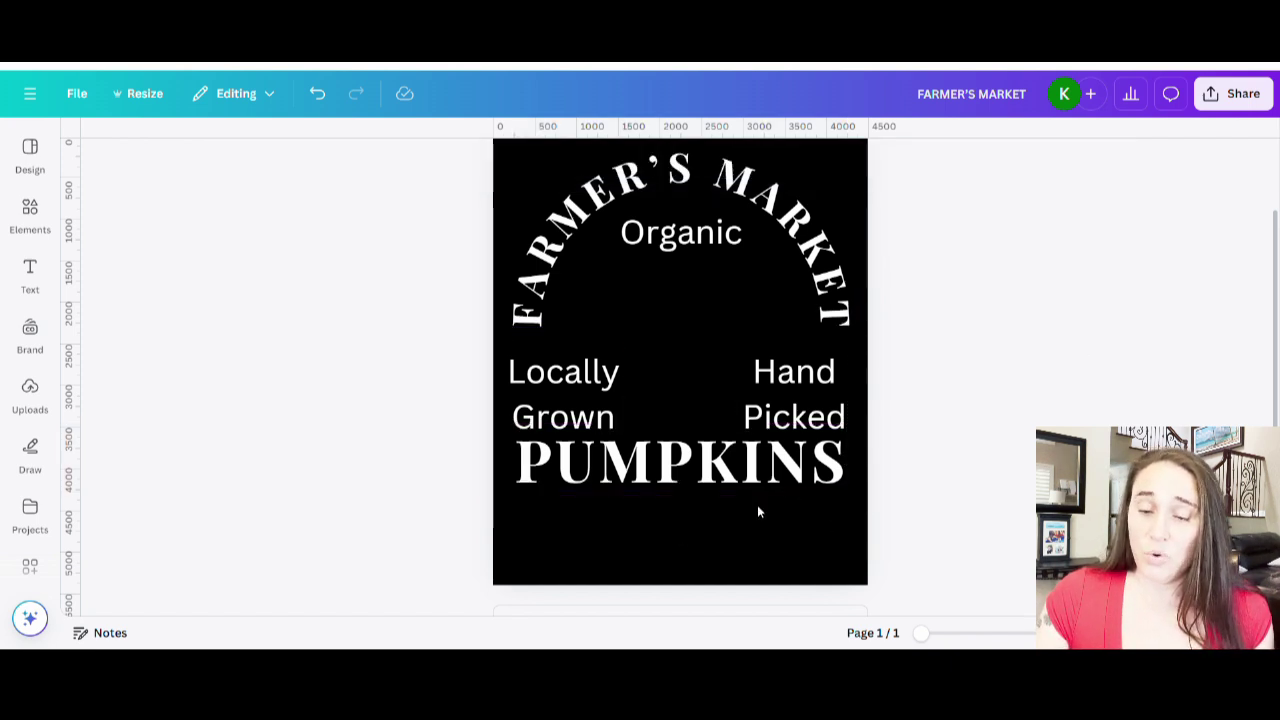
# Search fonts for 'magnol' and set Organic in Magnolia Script.
pyautogui.click(797, 537)
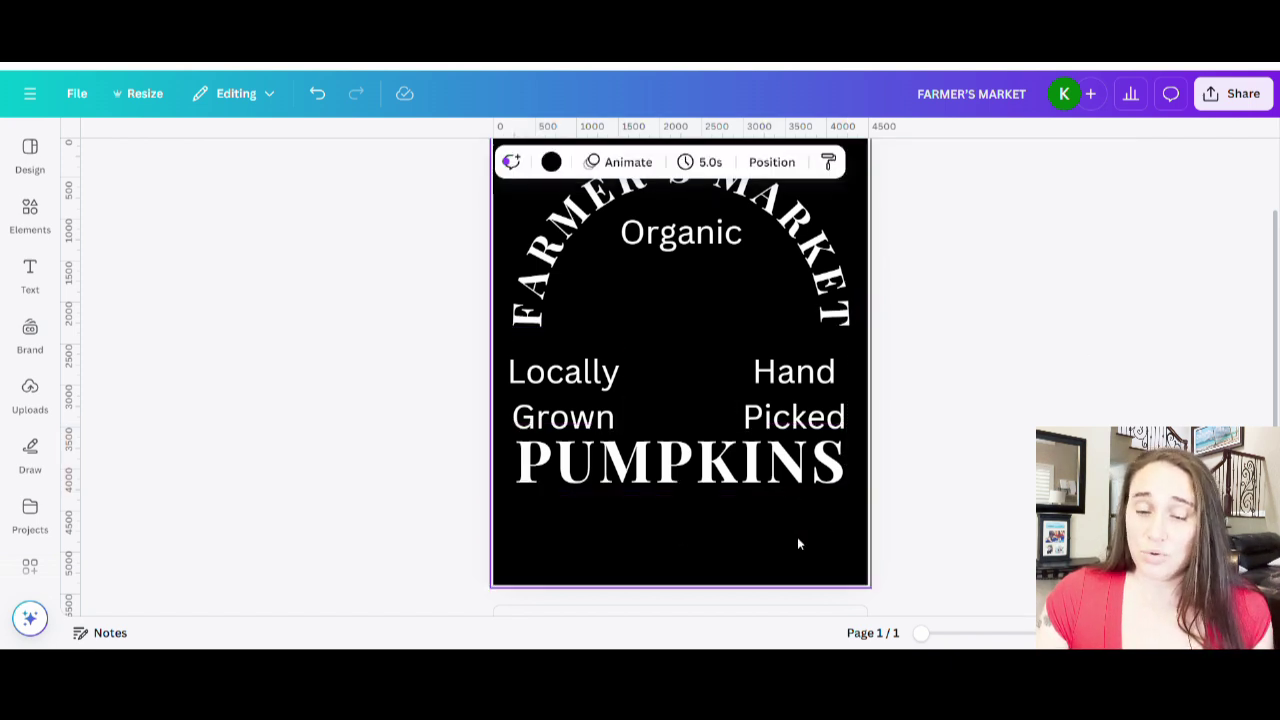
pyautogui.click(666, 245)
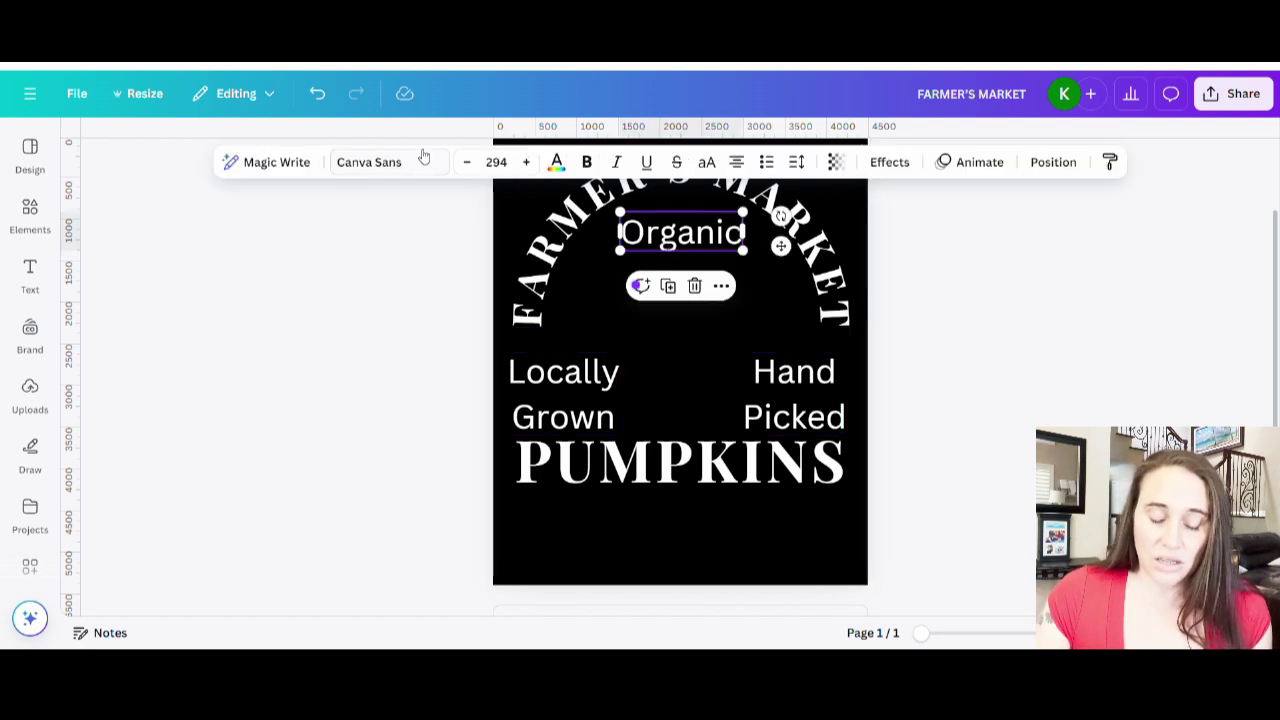
pyautogui.click(349, 162)
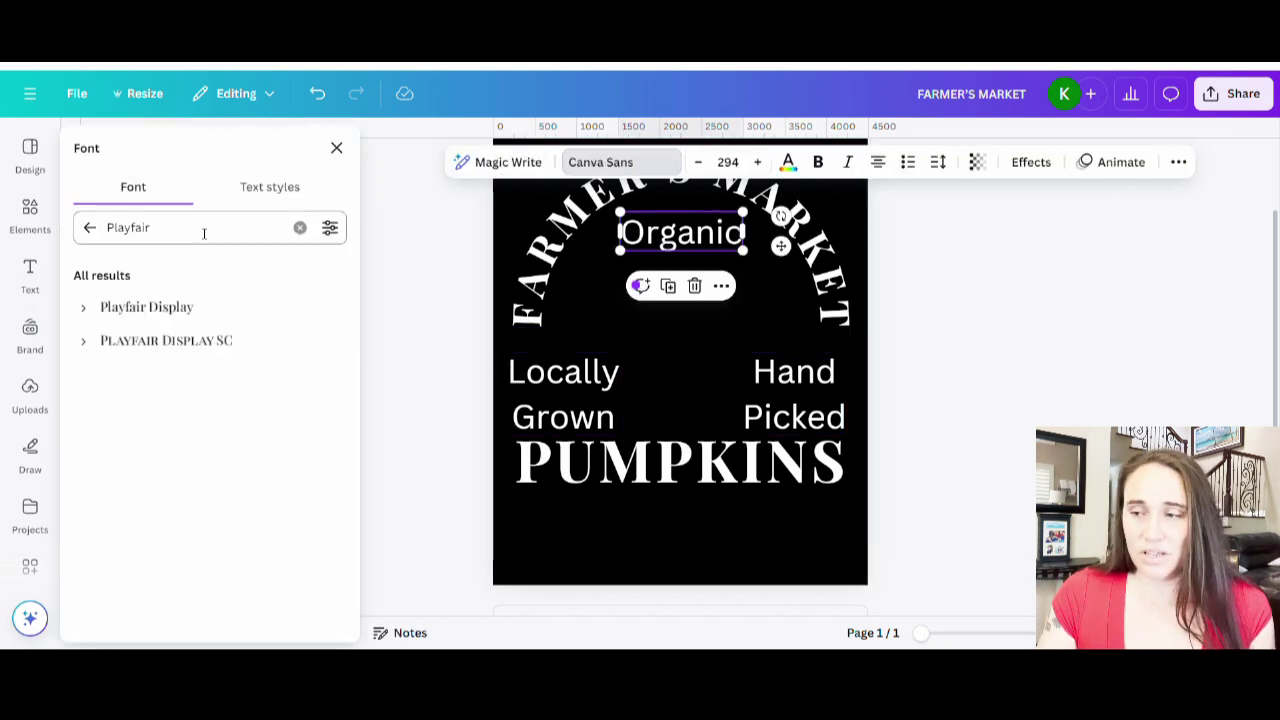
pyautogui.moveTo(204, 233); pyautogui.dragTo(106, 229)
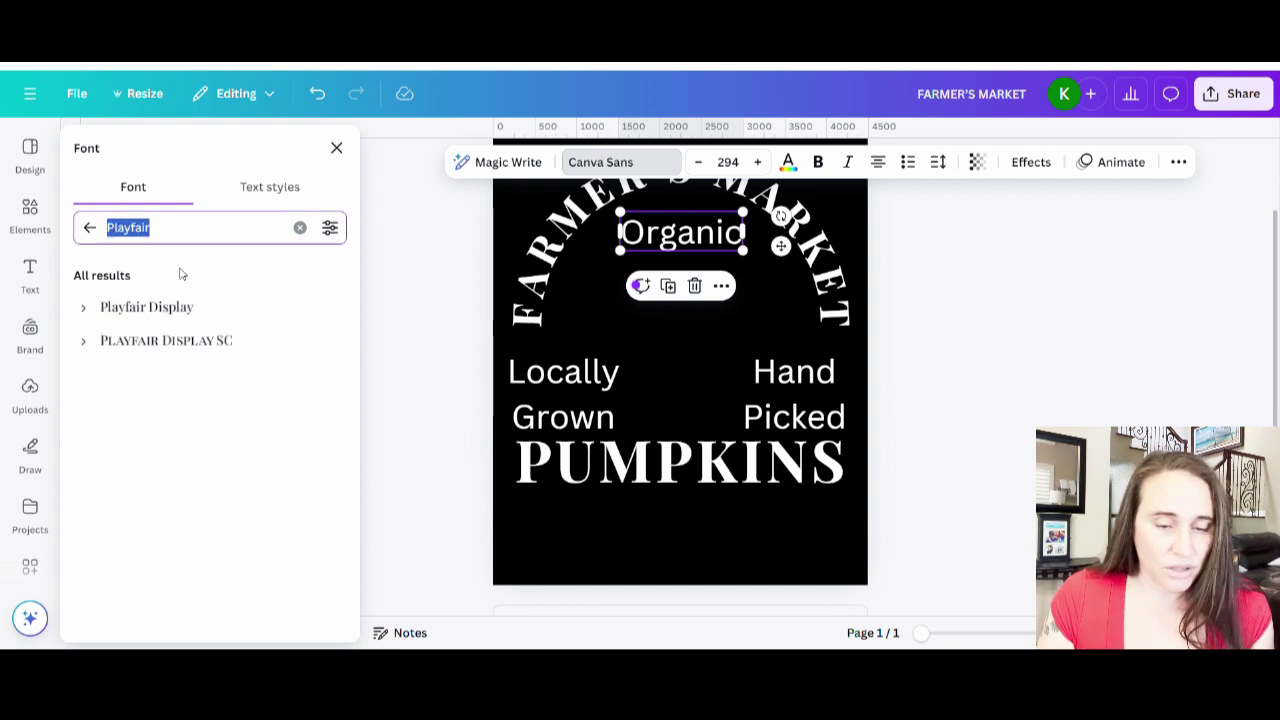
pyautogui.write('m')
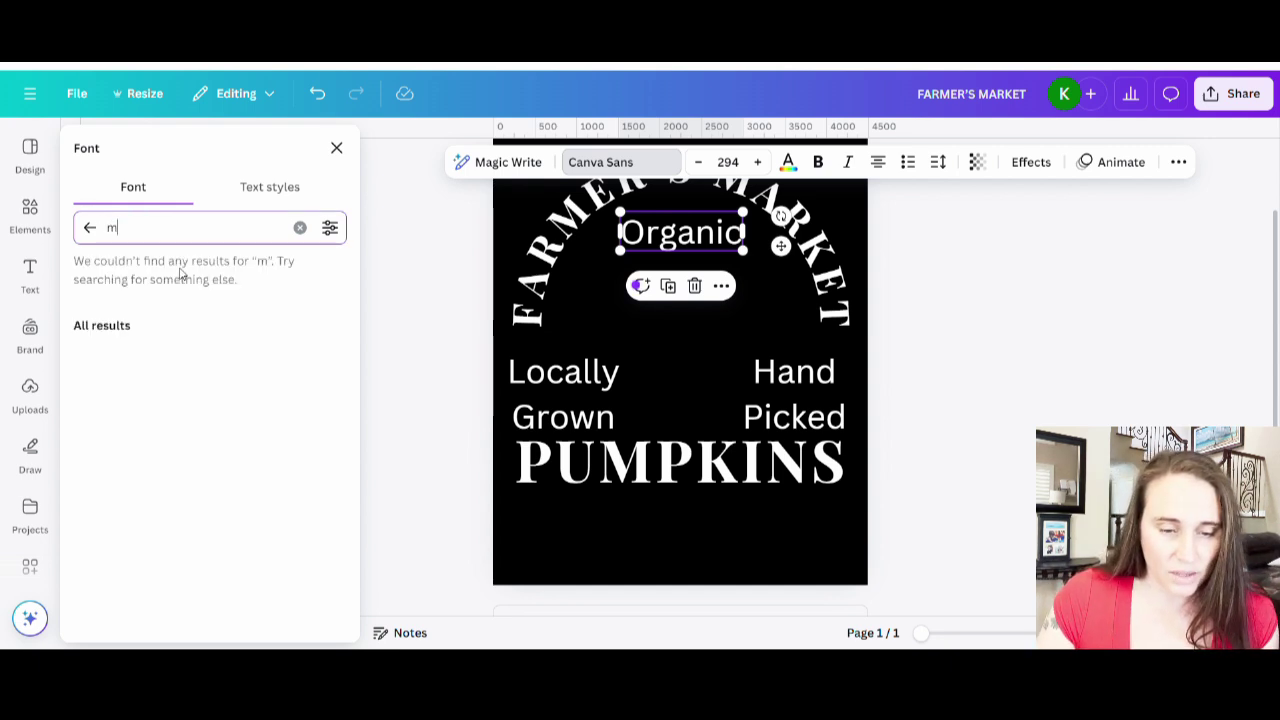
pyautogui.write('agnol')
pyautogui.click(160, 376)
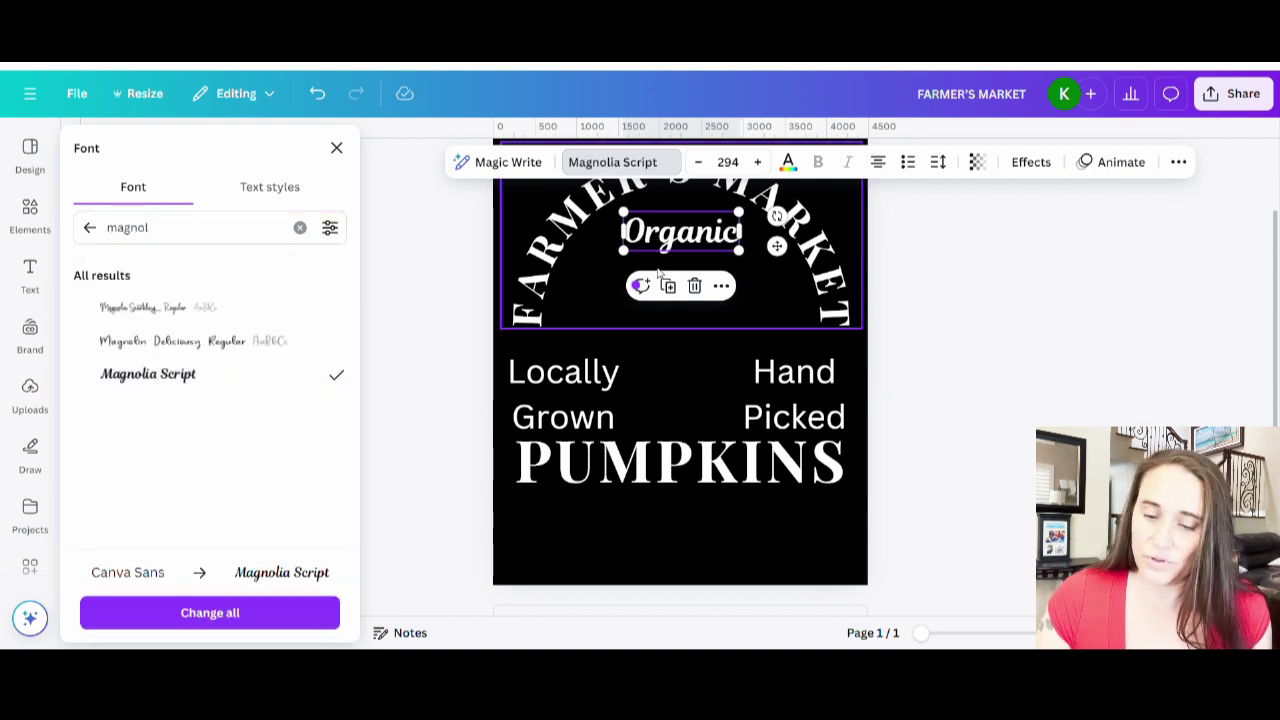
# Apply Magnolia Script to Locally Grown and Hand Picked as well.
pyautogui.click(566, 408)
pyautogui.click(198, 378)
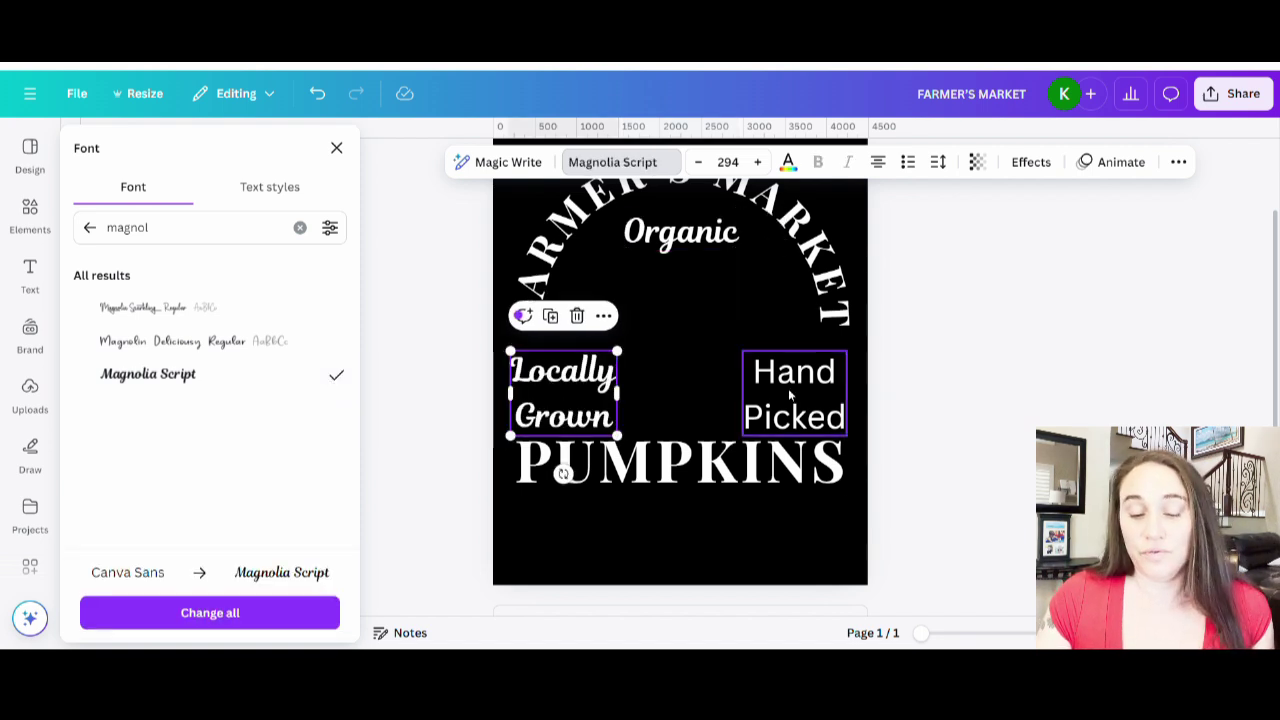
pyautogui.click(794, 394)
pyautogui.click(188, 376)
pyautogui.click(1010, 425)
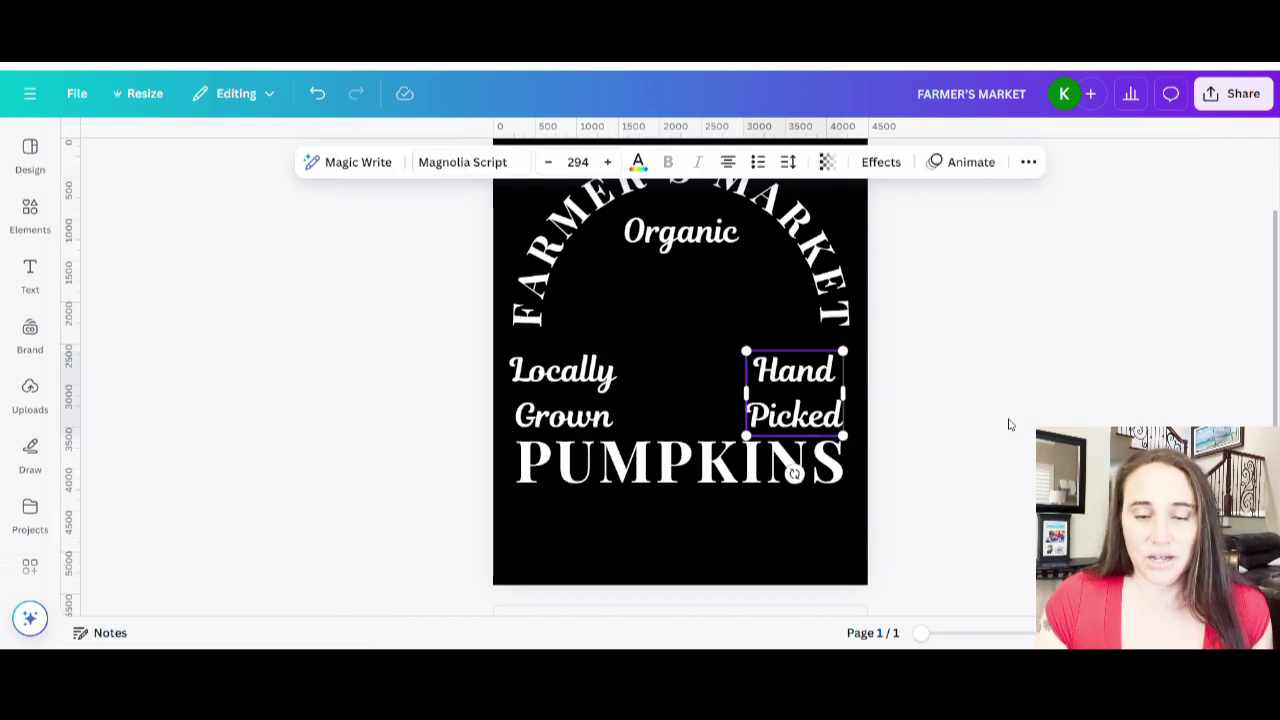
pyautogui.scroll(-2, 1017, 403)
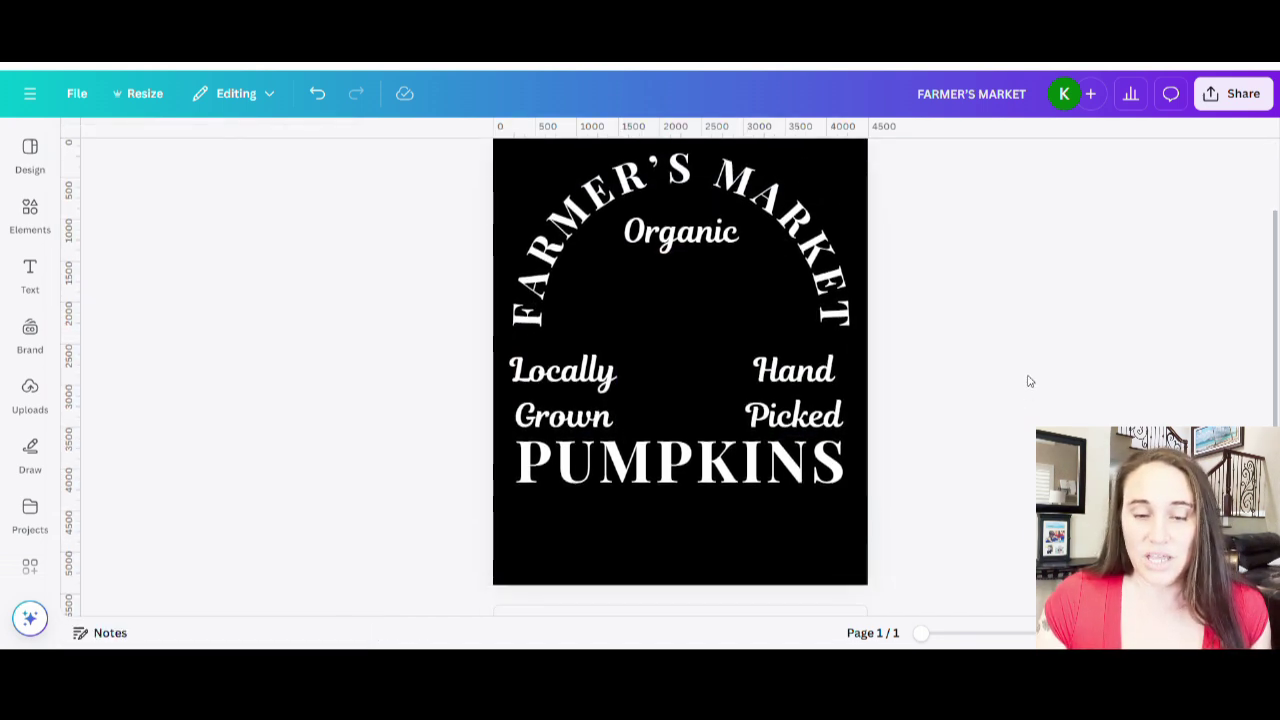
pyautogui.press('Tab')
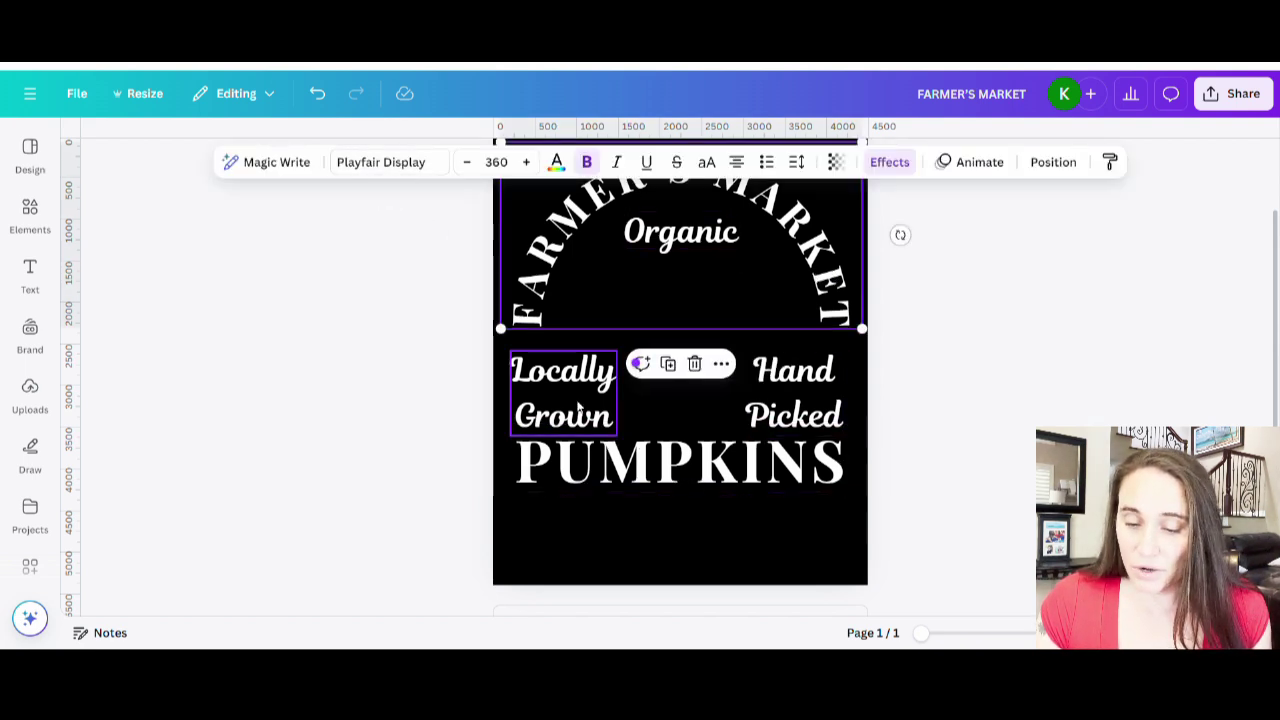
# Shrink Locally Grown and Hand Picked, taking Hand Picked from size 294 to 219.
pyautogui.click(578, 405)
pyautogui.moveTo(616, 352); pyautogui.dragTo(588, 375)
pyautogui.click(784, 355)
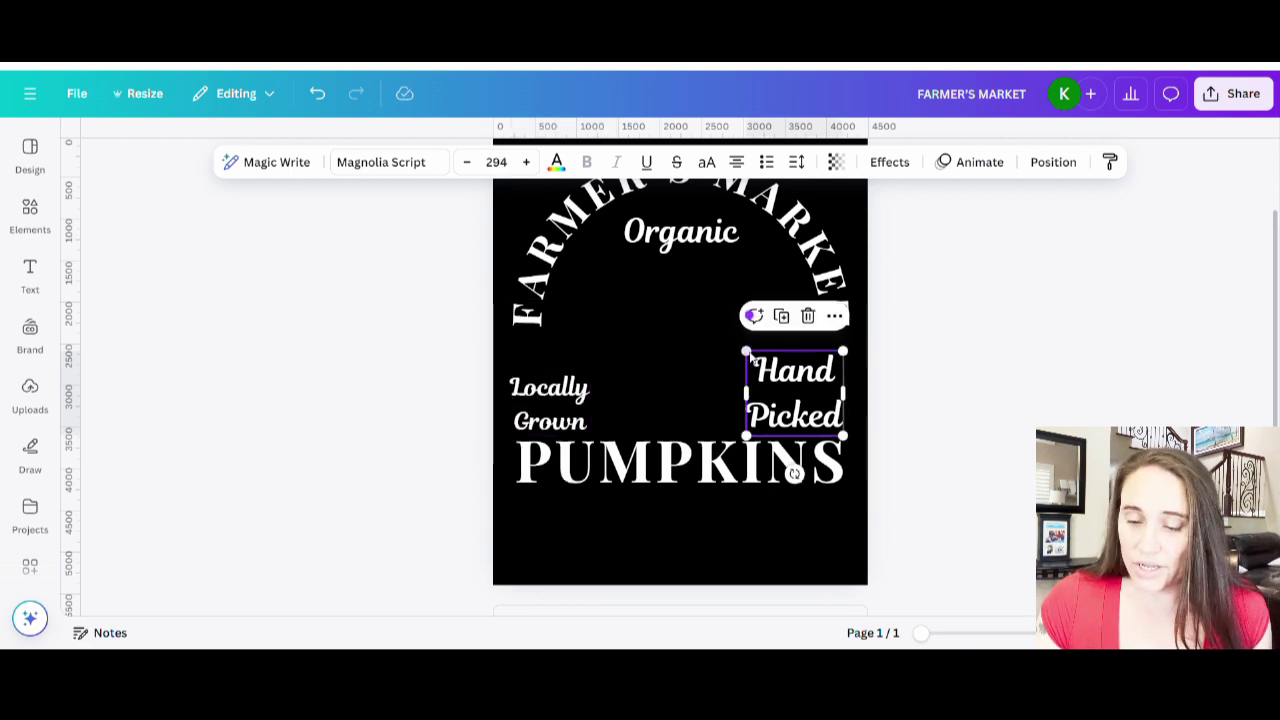
pyautogui.moveTo(747, 353); pyautogui.dragTo(770, 373)
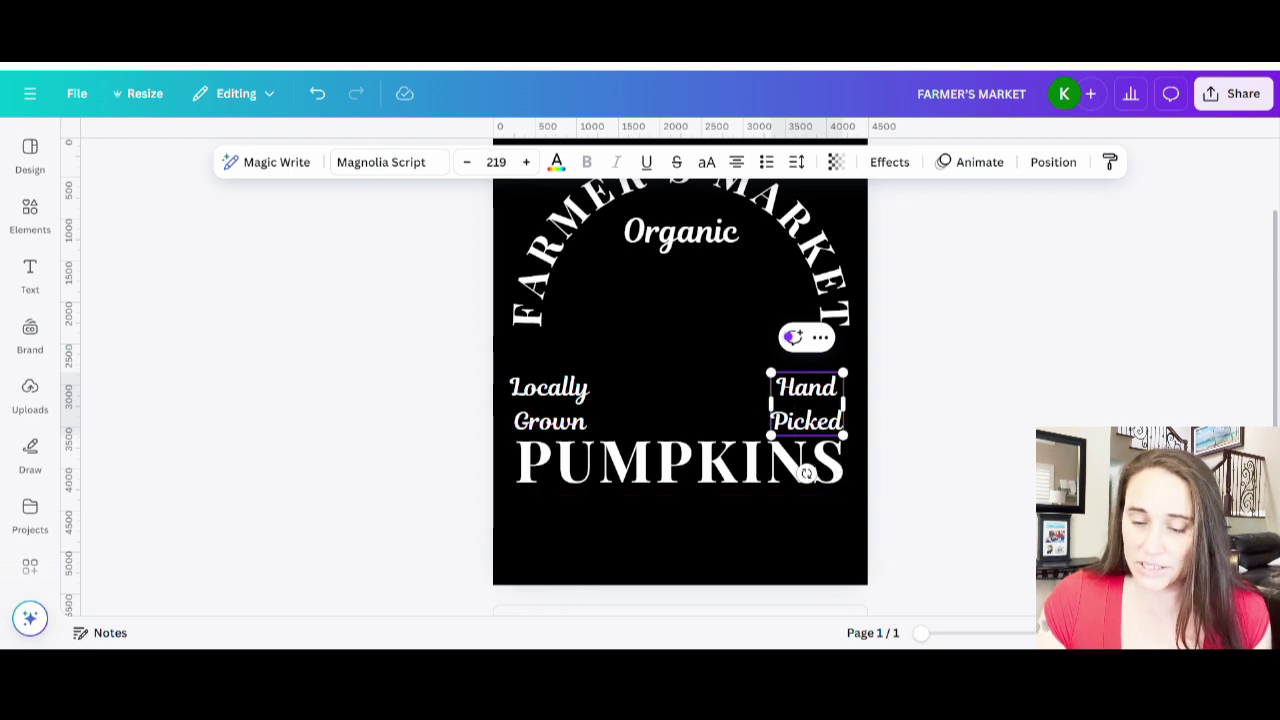
# Tighten the line spacing of Hand Picked and of Locally Grown, to about 1.04.
pyautogui.click(797, 162)
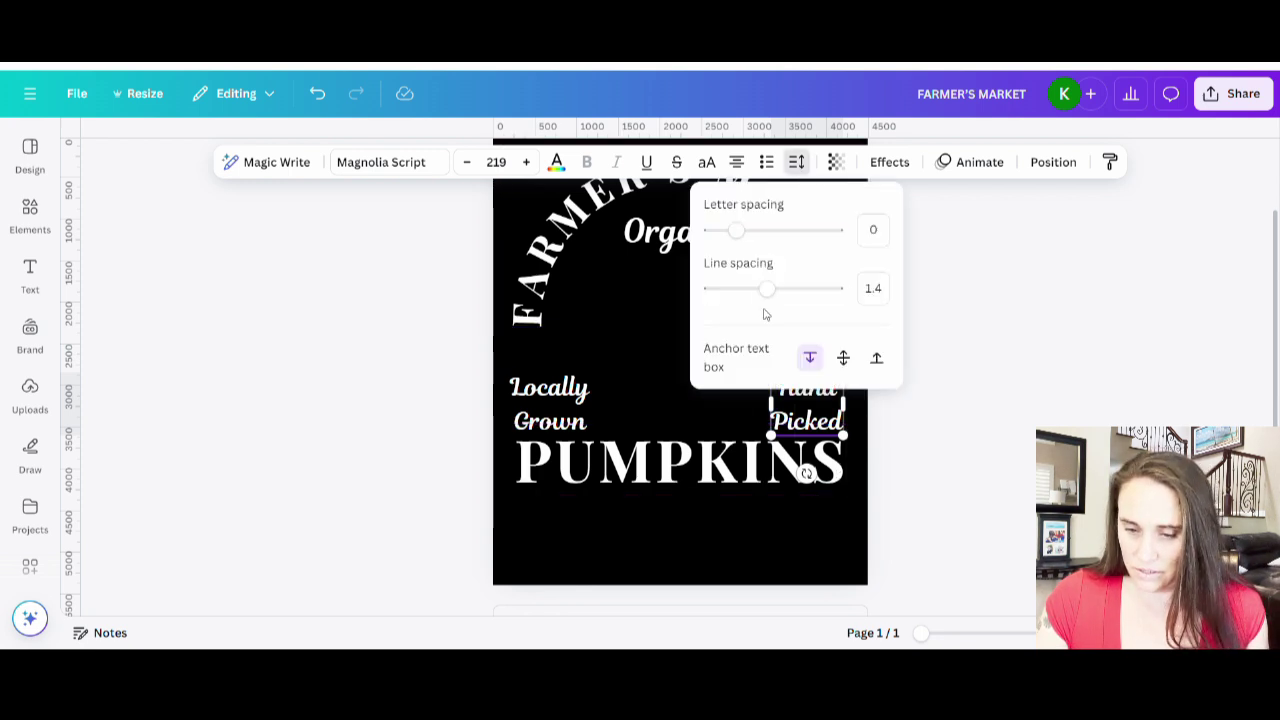
pyautogui.moveTo(766, 291); pyautogui.dragTo(738, 292)
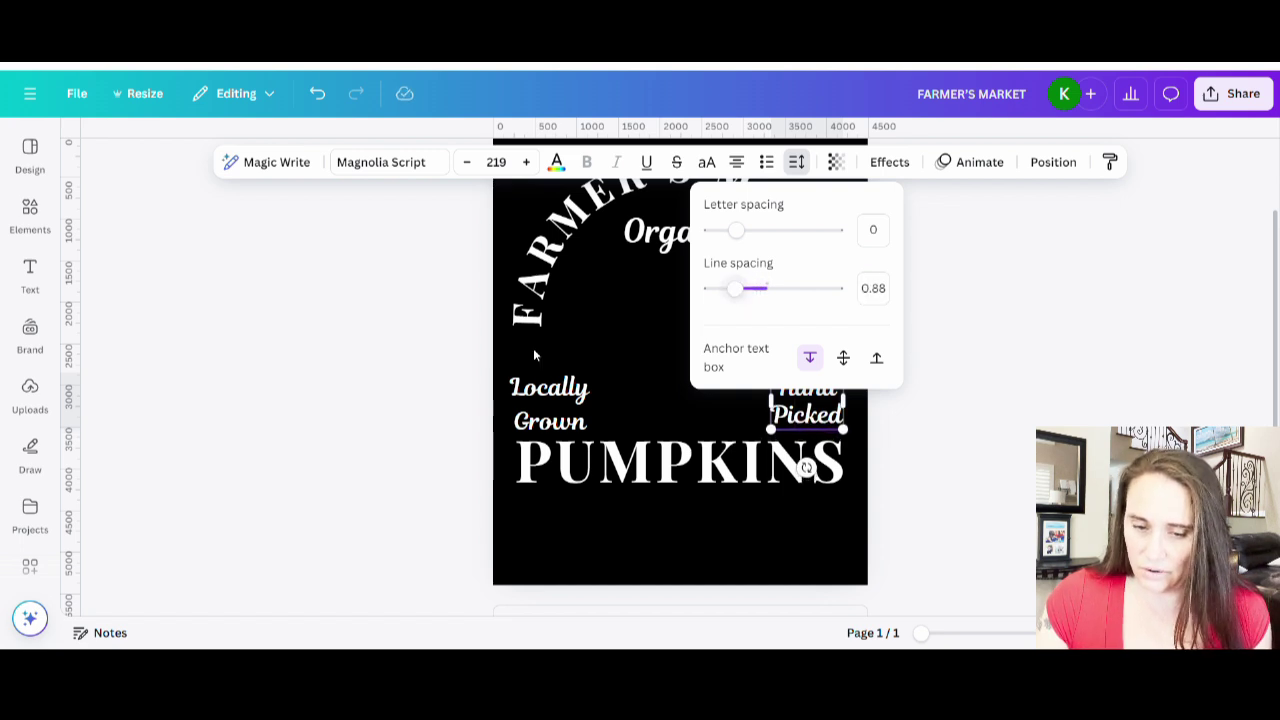
pyautogui.click(549, 405)
pyautogui.click(796, 162)
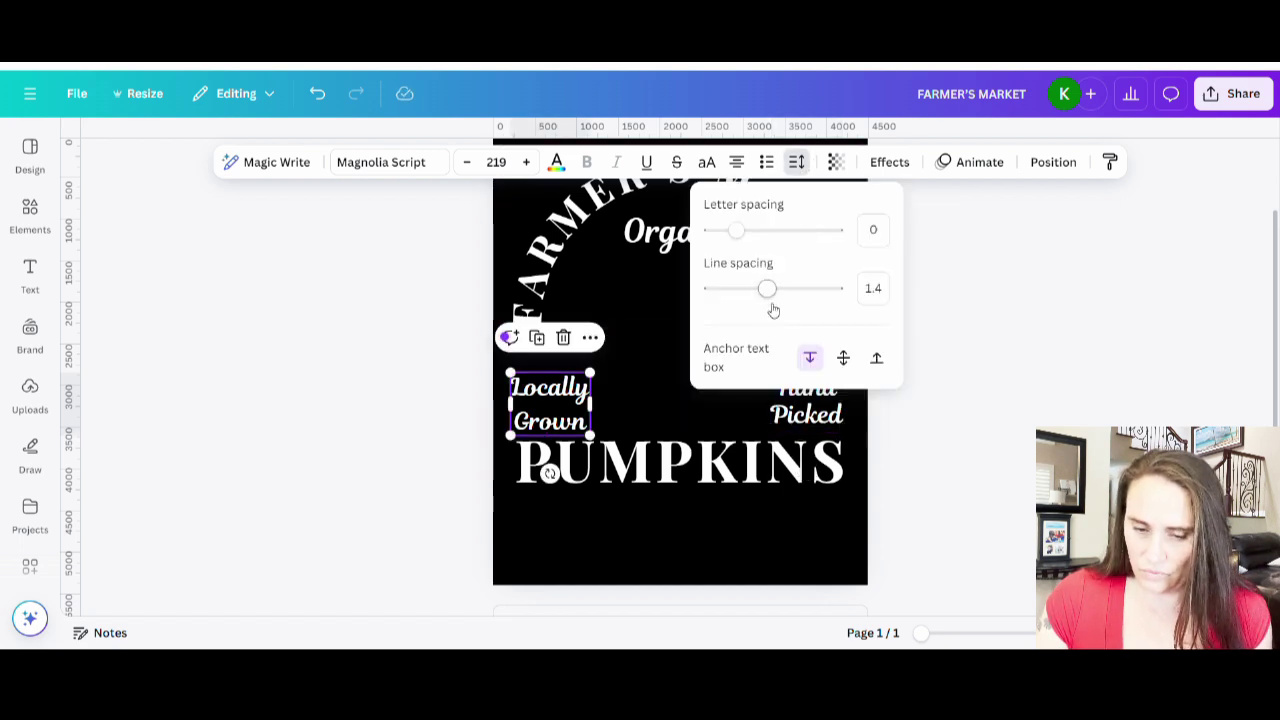
pyautogui.moveTo(769, 297); pyautogui.dragTo(750, 299)
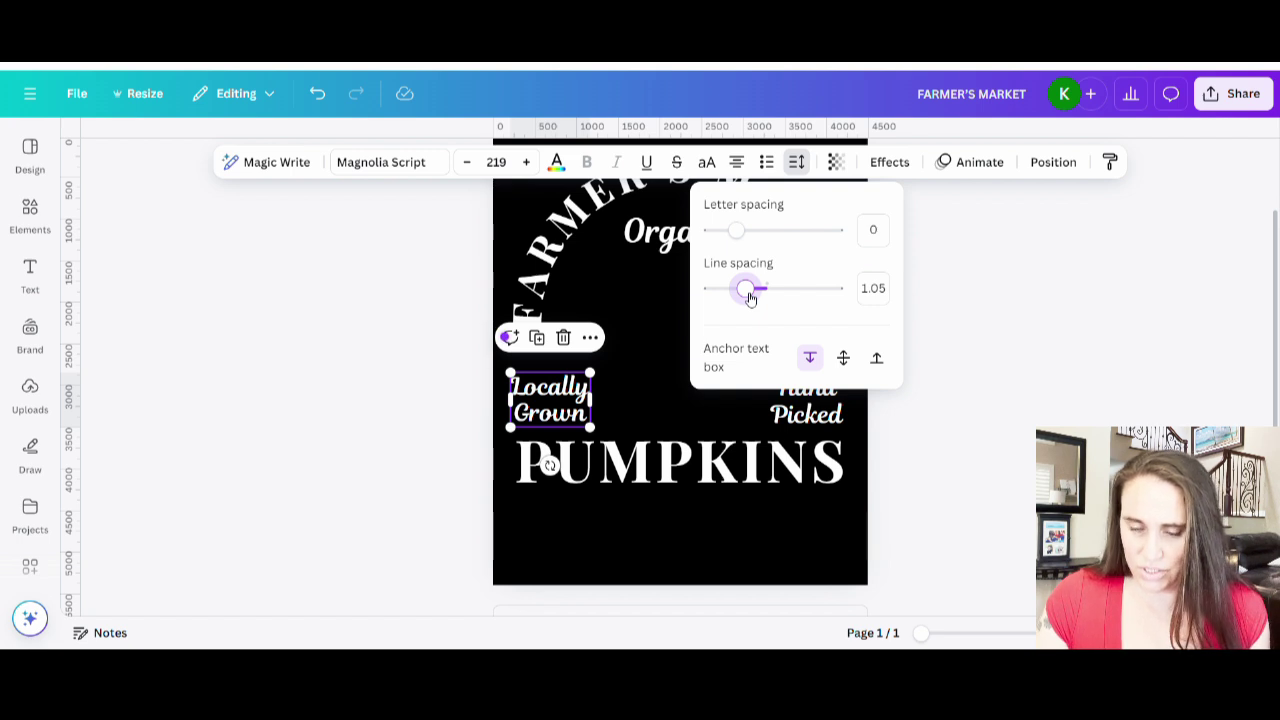
pyautogui.moveTo(750, 299); pyautogui.dragTo(748, 299)
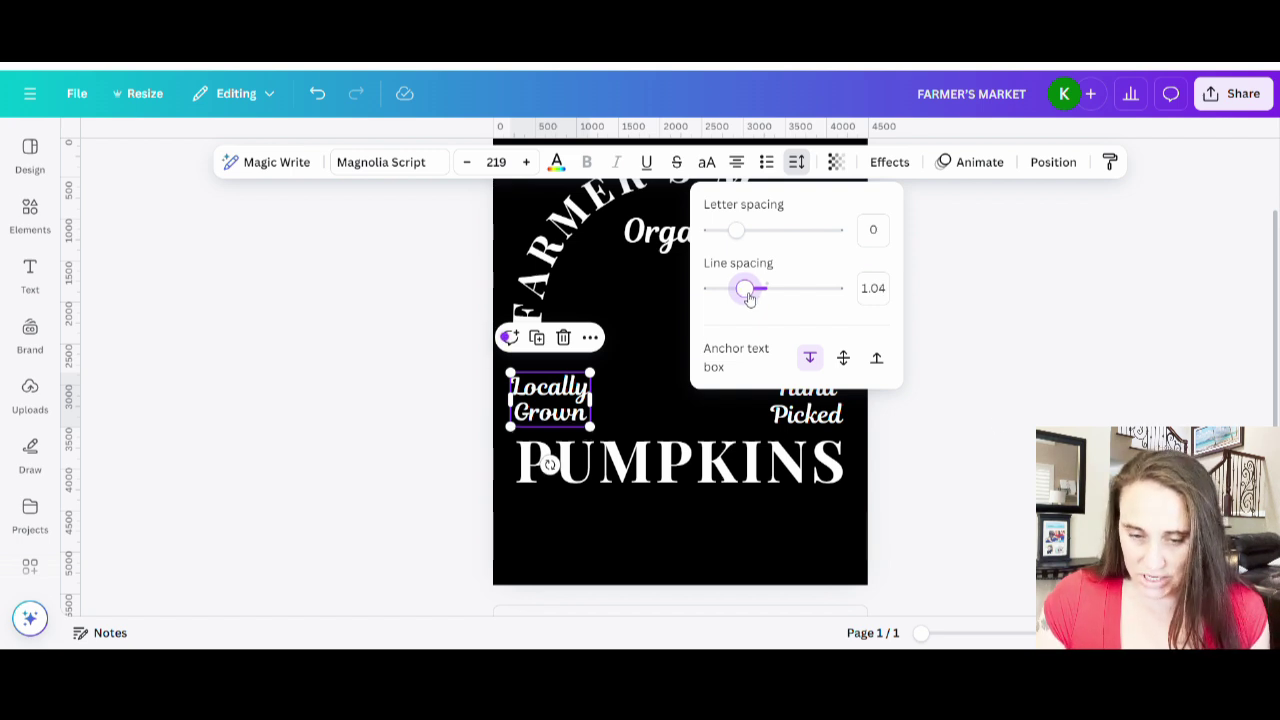
pyautogui.click(997, 423)
pyautogui.click(997, 423)
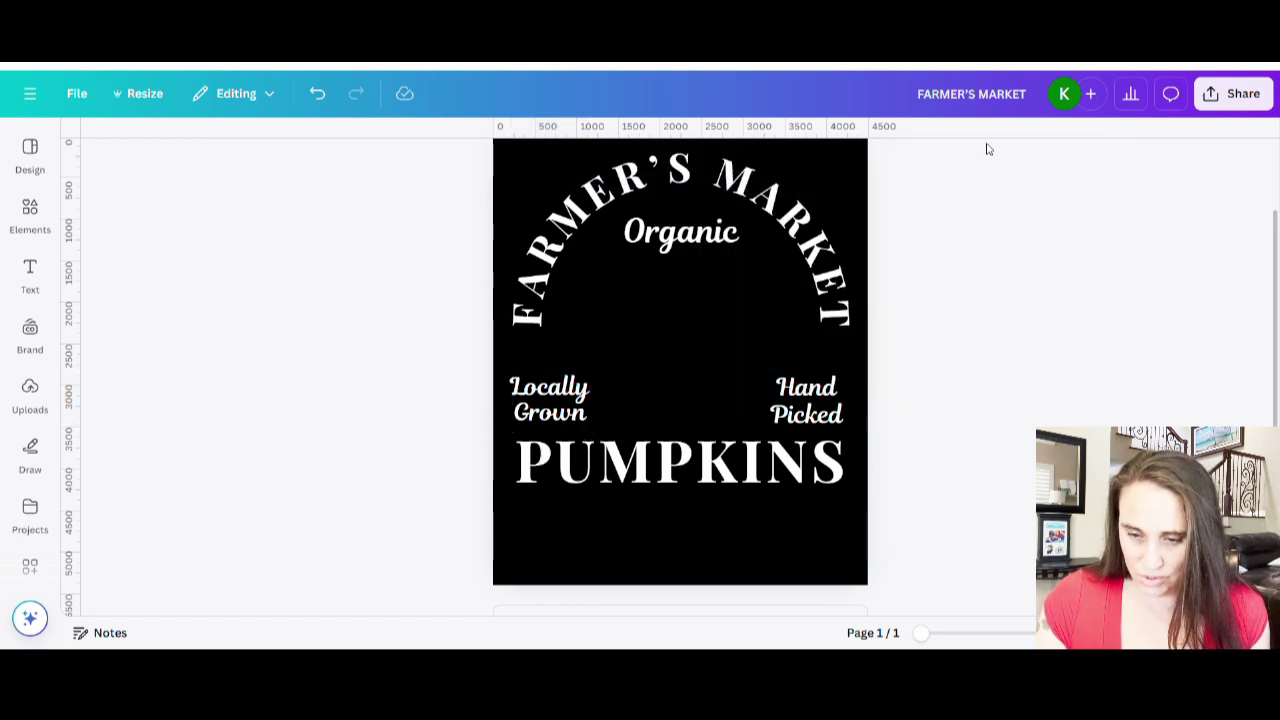
# Add a horizontal ruler guide at 3464 and set Locally Grown line spacing to 1.15.
pyautogui.moveTo(986, 143); pyautogui.dragTo(1012, 388)
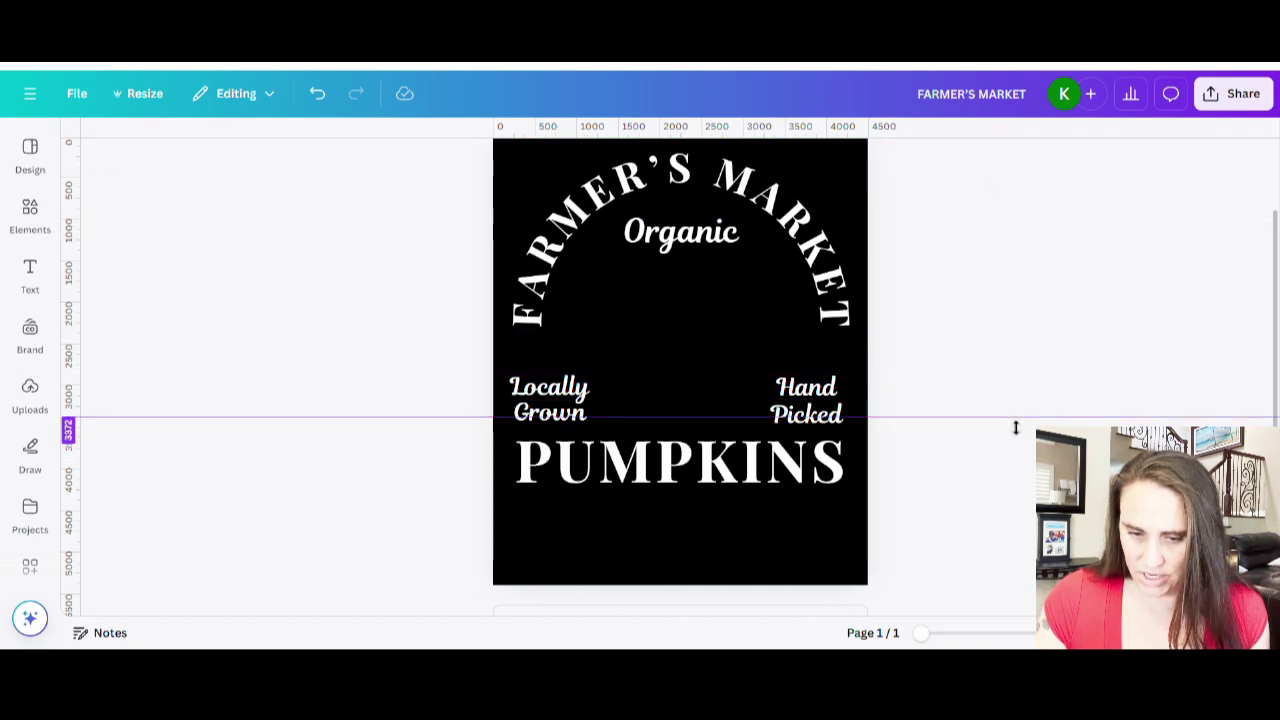
pyautogui.moveTo(1015, 430); pyautogui.dragTo(1018, 433)
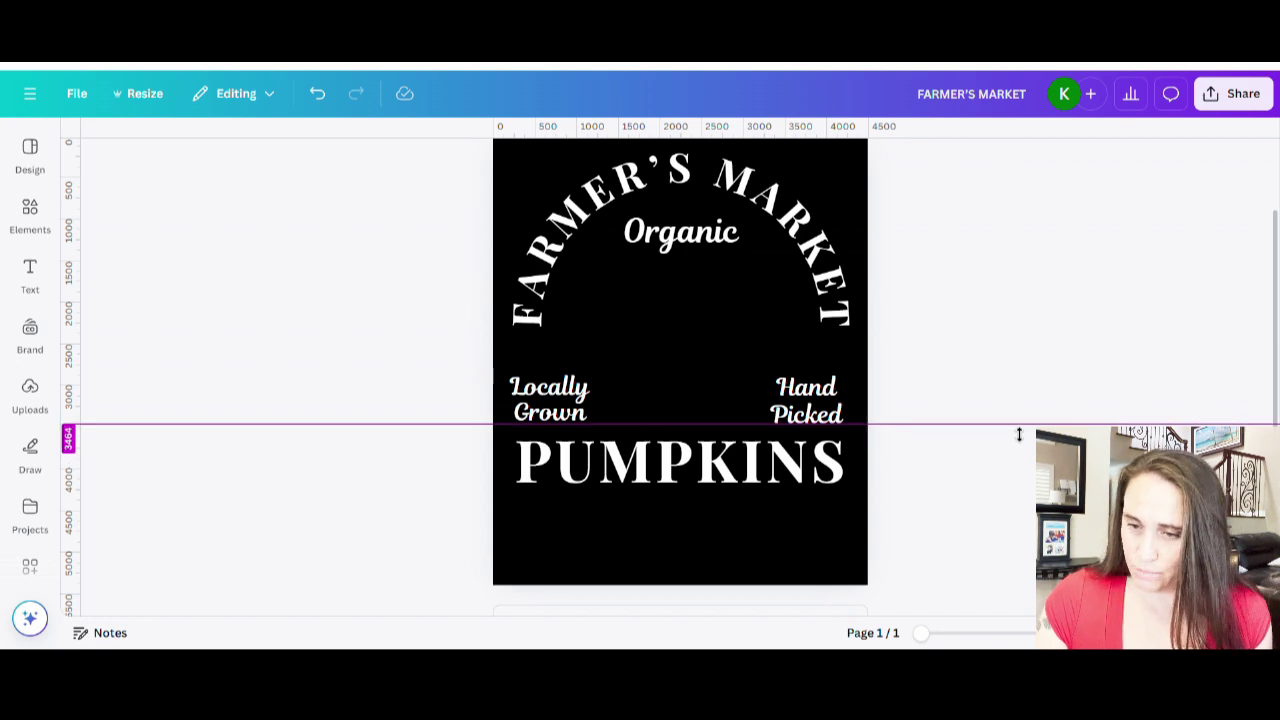
pyautogui.moveTo(1019, 434); pyautogui.dragTo(1017, 432)
pyautogui.click(556, 395)
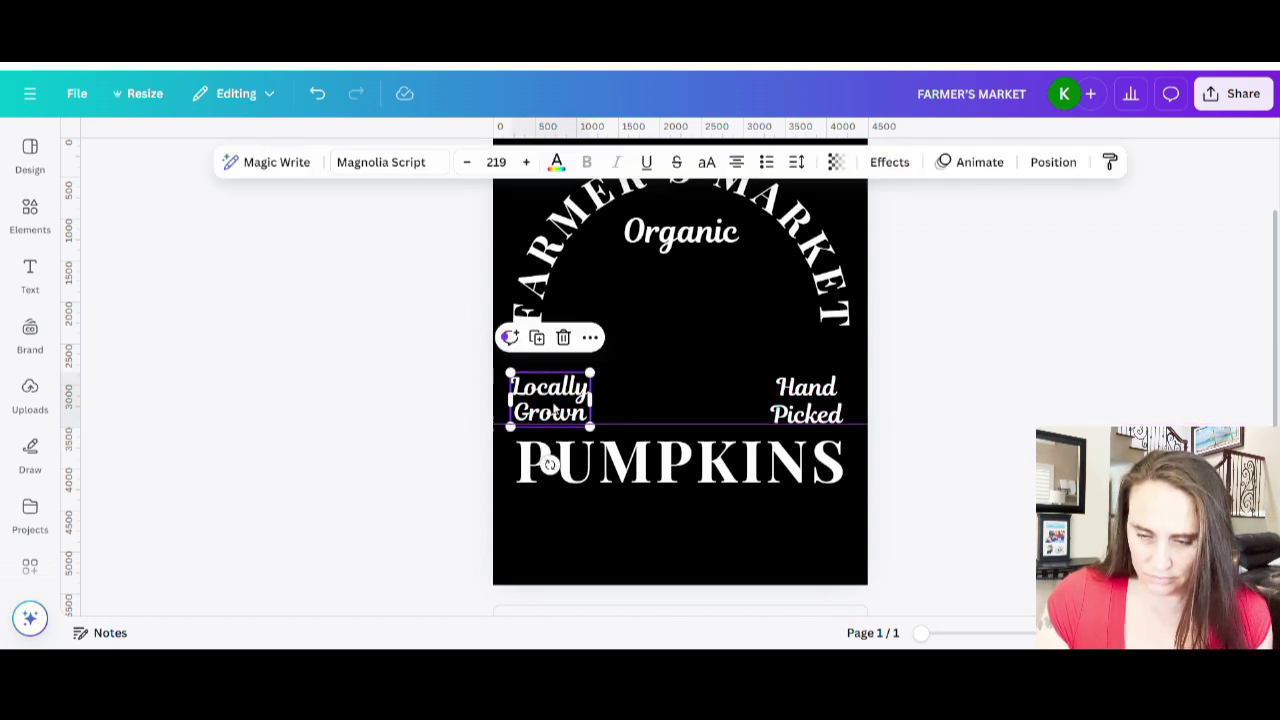
pyautogui.click(798, 164)
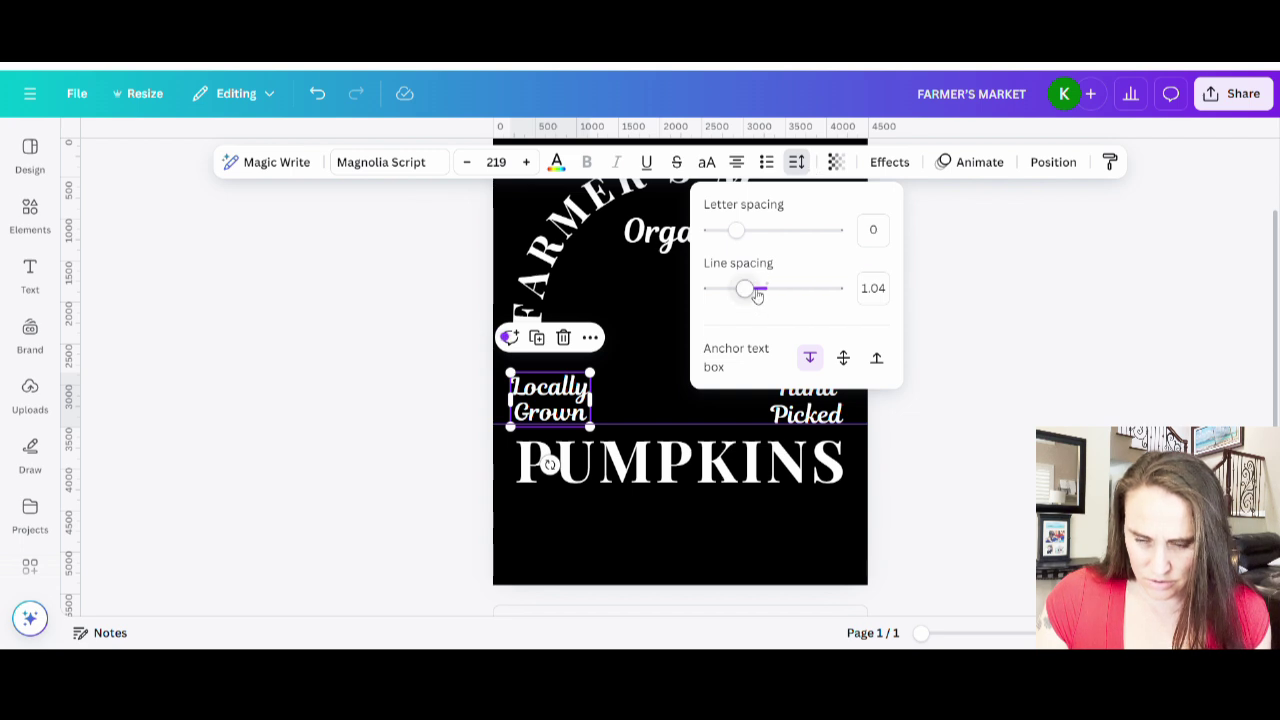
pyautogui.moveTo(757, 293); pyautogui.dragTo(757, 295)
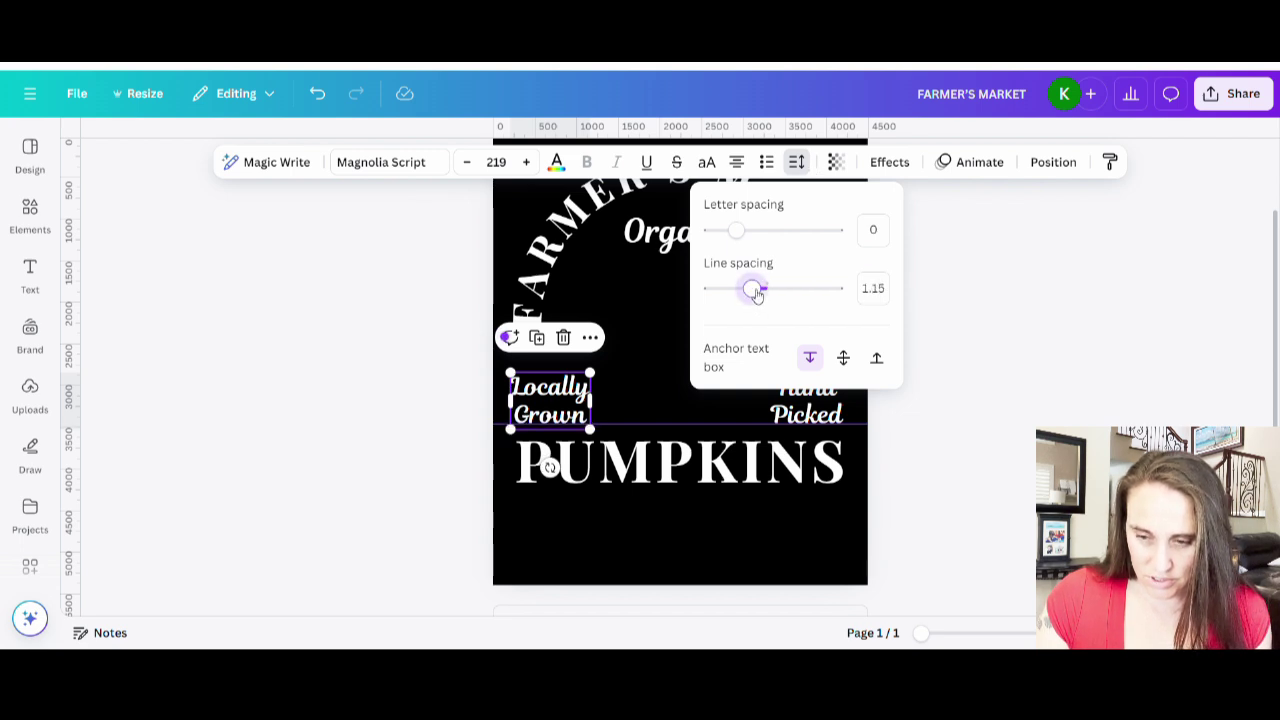
pyautogui.click(872, 421)
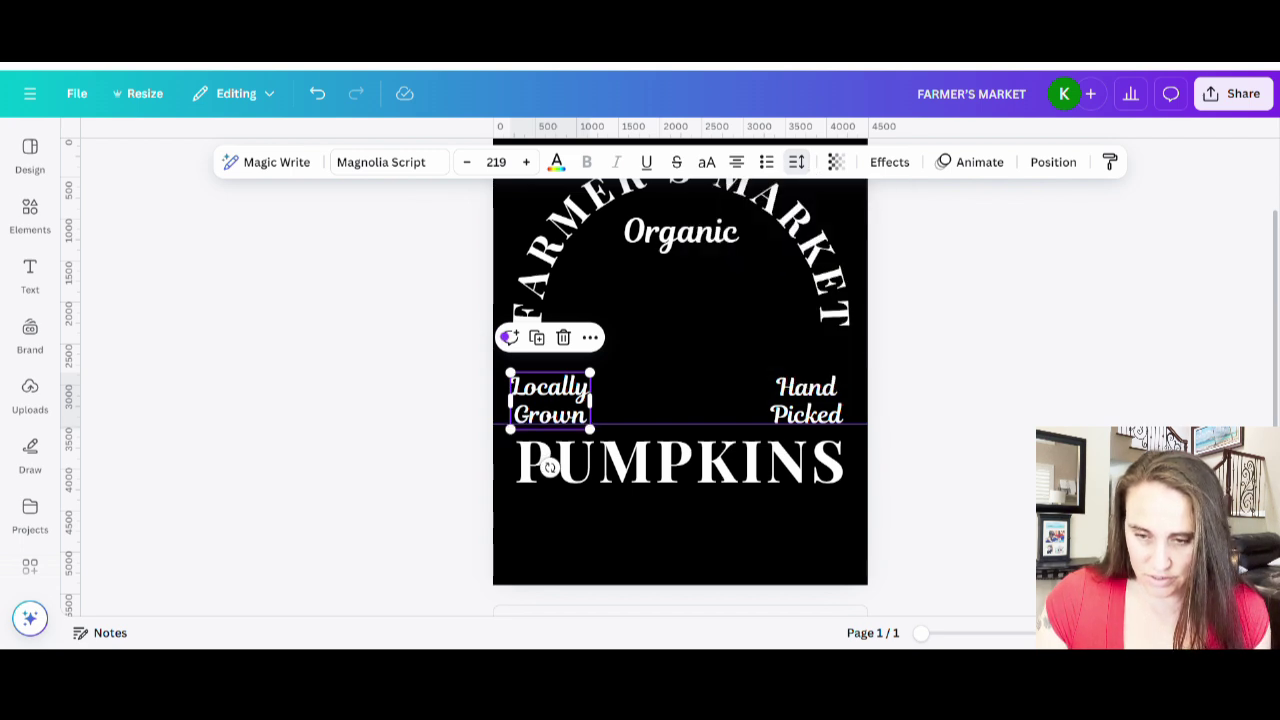
pyautogui.click(872, 421)
# Move the guide higher, level Hand Picked with Locally Grown, then raise and centre PUMPKINS.
pyautogui.moveTo(872, 421); pyautogui.dragTo(1000, 132)
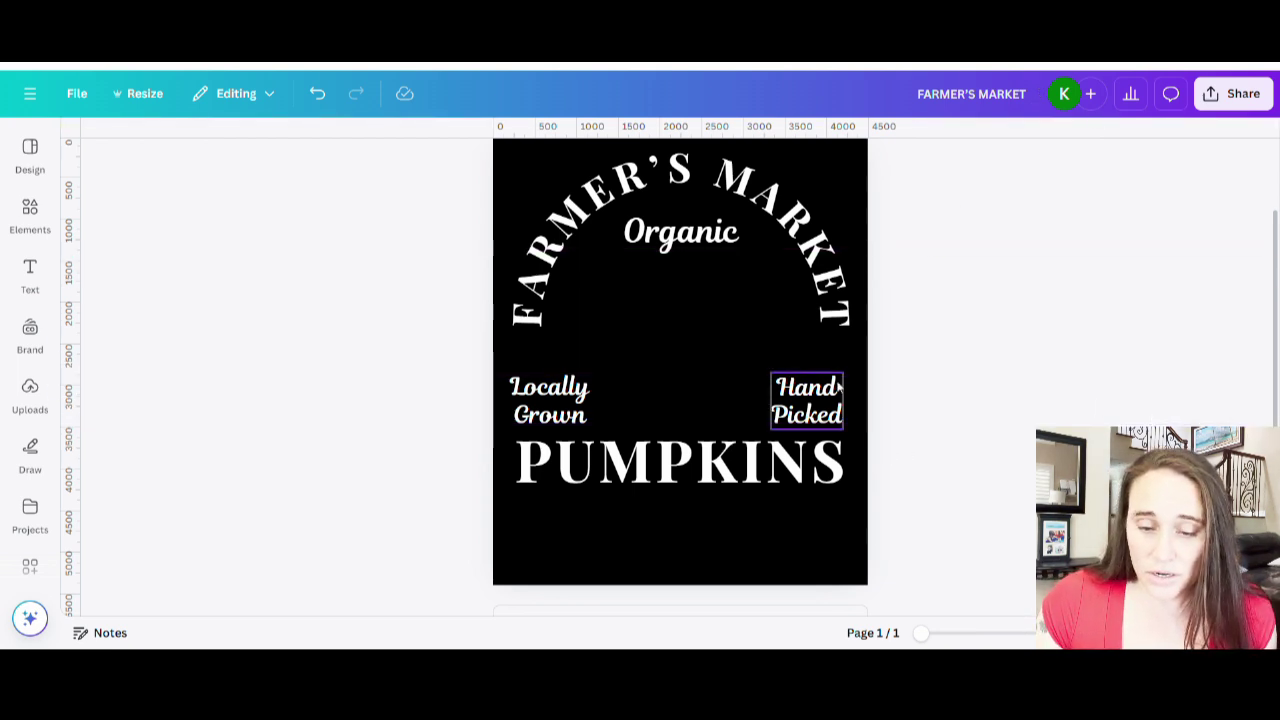
pyautogui.moveTo(824, 409); pyautogui.dragTo(835, 381)
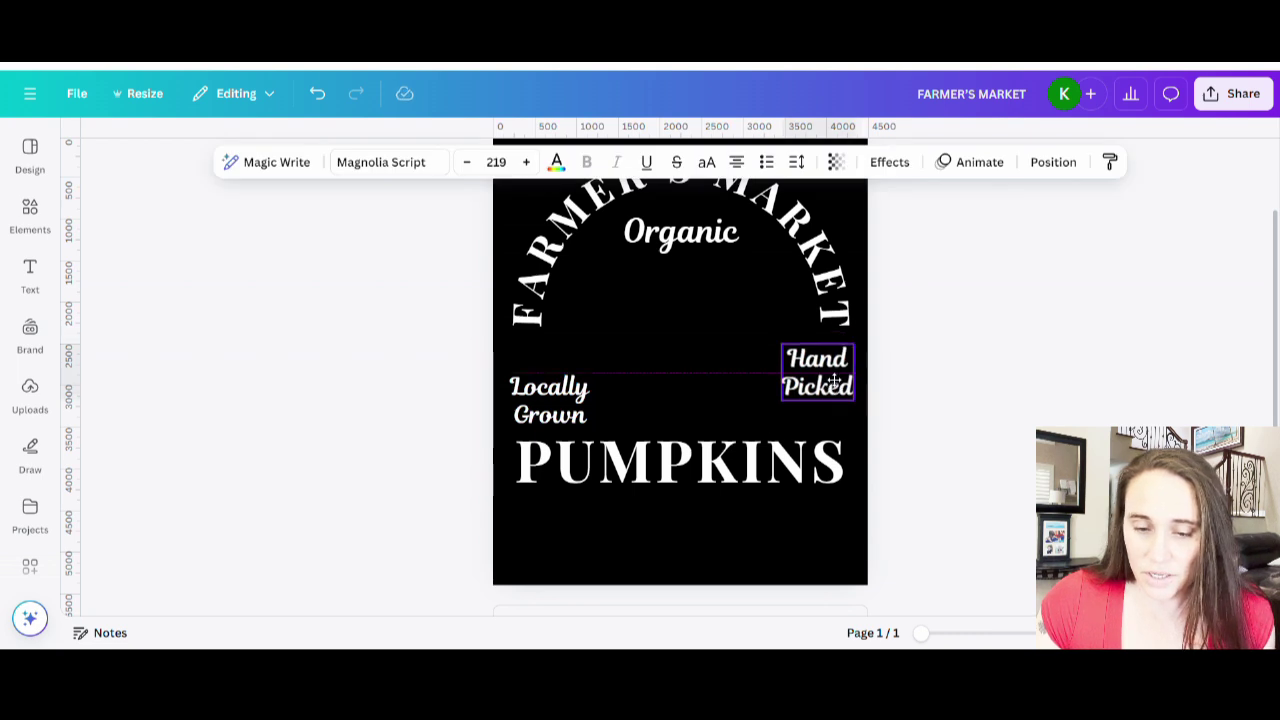
pyautogui.moveTo(542, 418); pyautogui.dragTo(545, 385)
pyautogui.moveTo(826, 467); pyautogui.dragTo(826, 443)
pyautogui.click(983, 471)
pyautogui.click(698, 437)
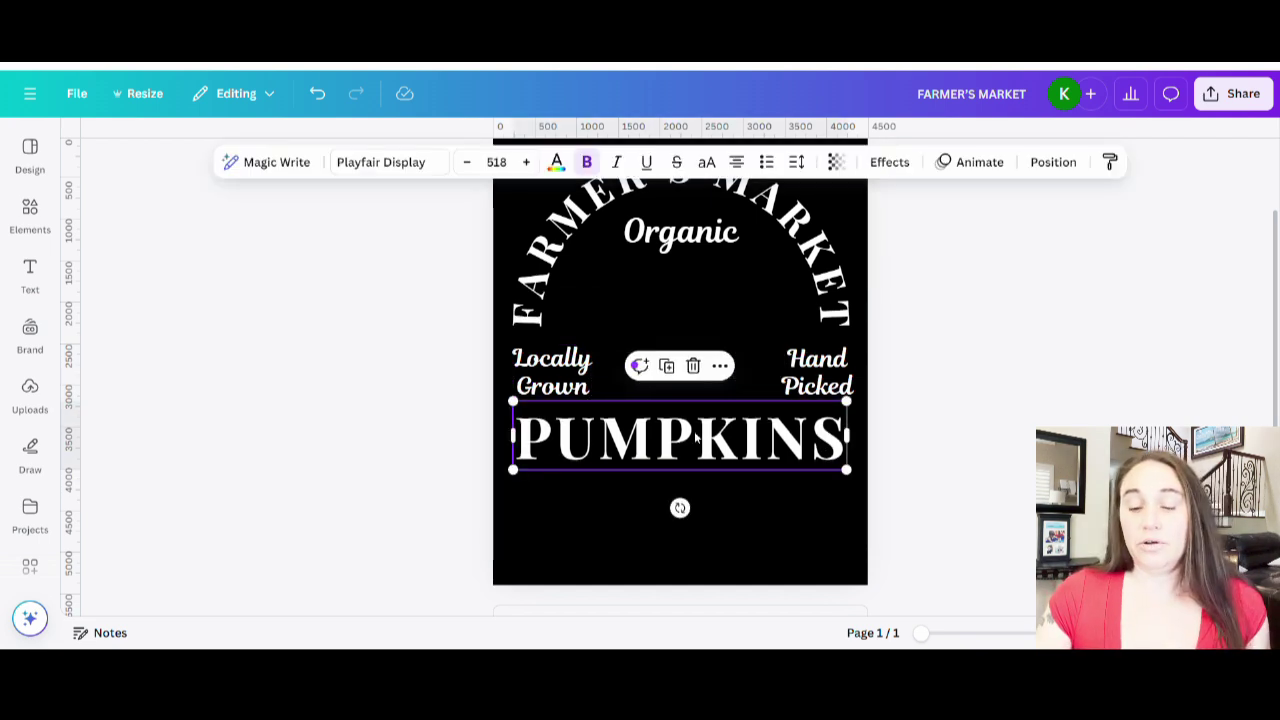
pyautogui.moveTo(698, 437); pyautogui.dragTo(705, 438)
pyautogui.click(957, 443)
pyautogui.scroll(2, 673, 537)
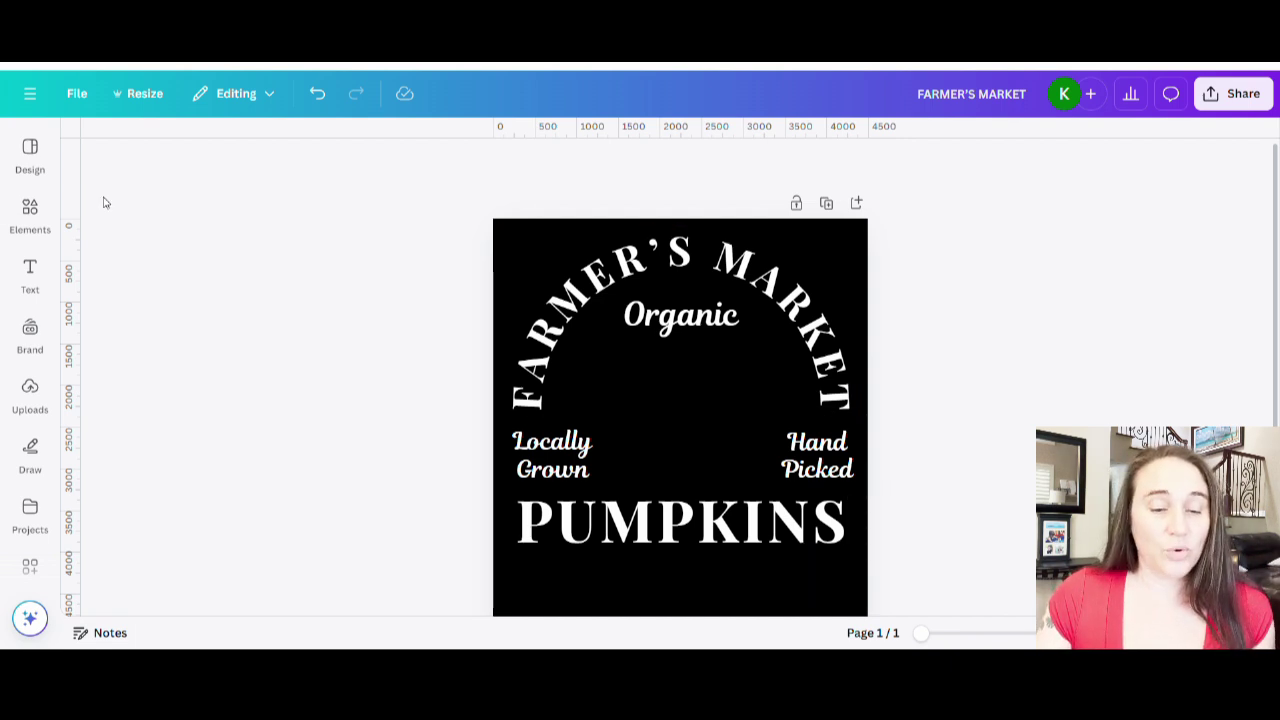
# Search the Elements graphics for 'pumpkins' and add the watercolor pumpkin cluster.
pyautogui.click(30, 272)
pyautogui.click(30, 222)
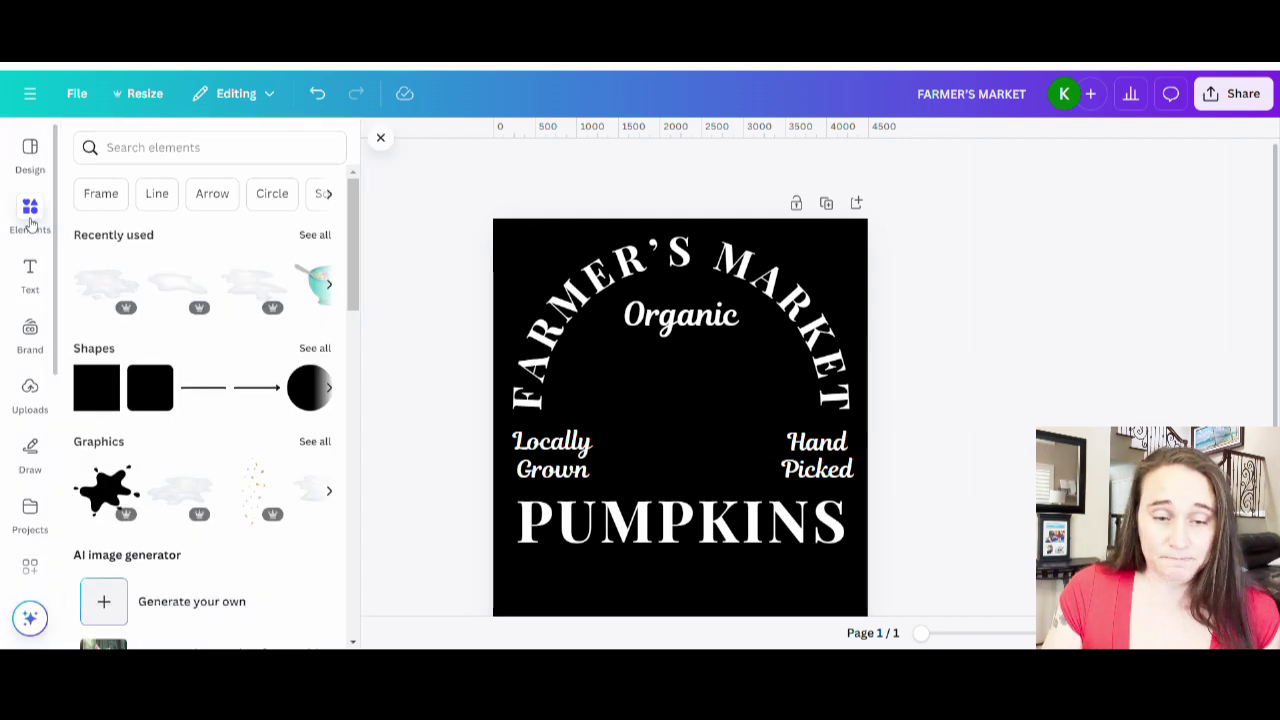
pyautogui.click(171, 160)
pyautogui.write('p')
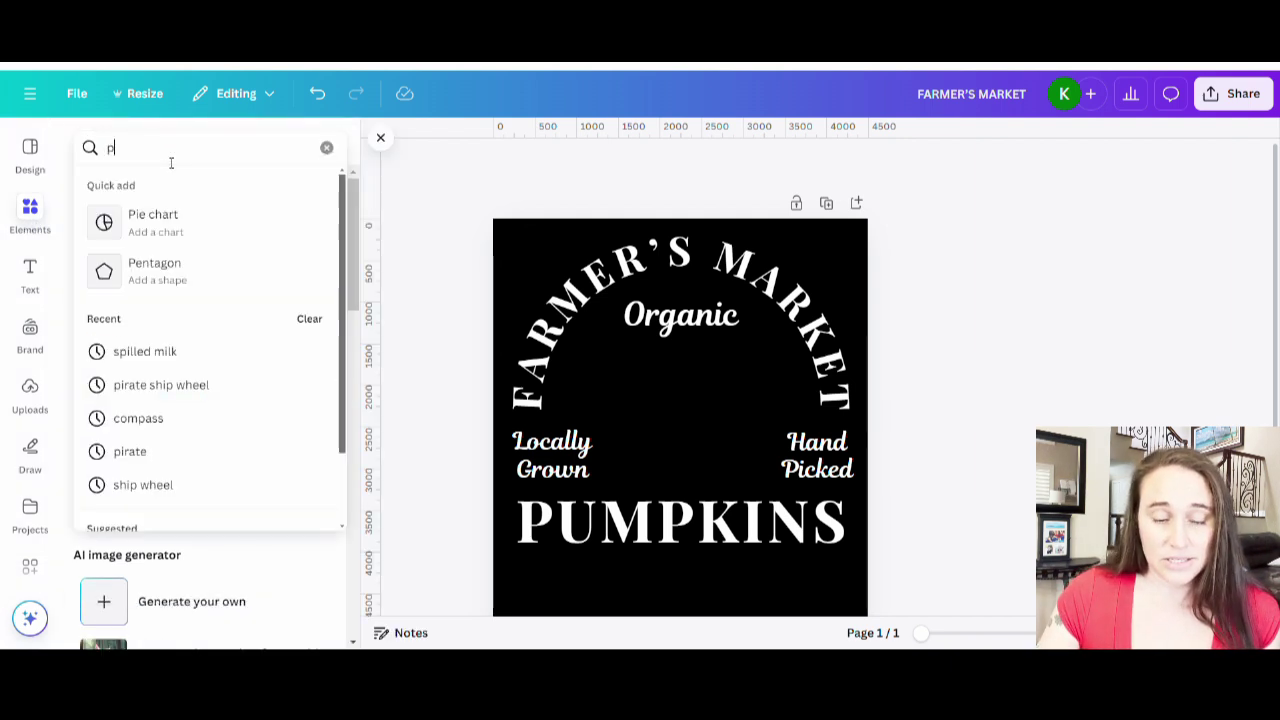
pyautogui.write('umpkins')
pyautogui.press('Return')
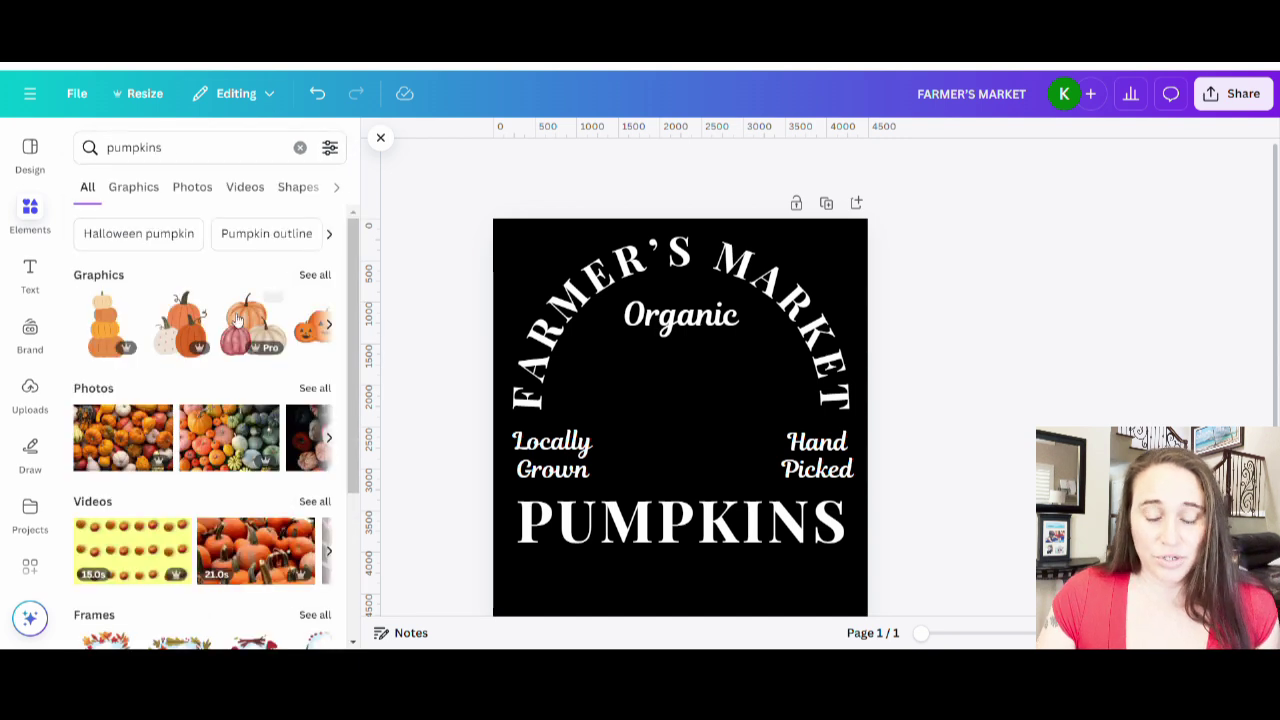
pyautogui.click(315, 275)
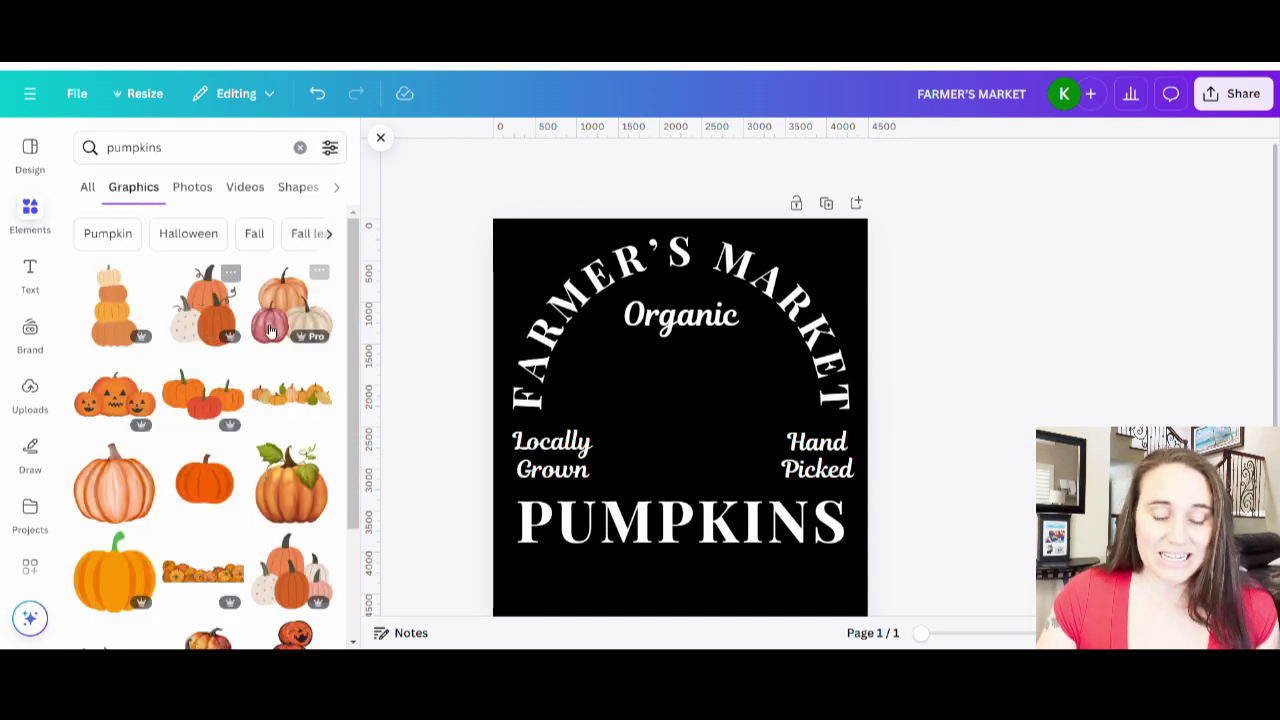
pyautogui.scroll(-3, 280, 340)
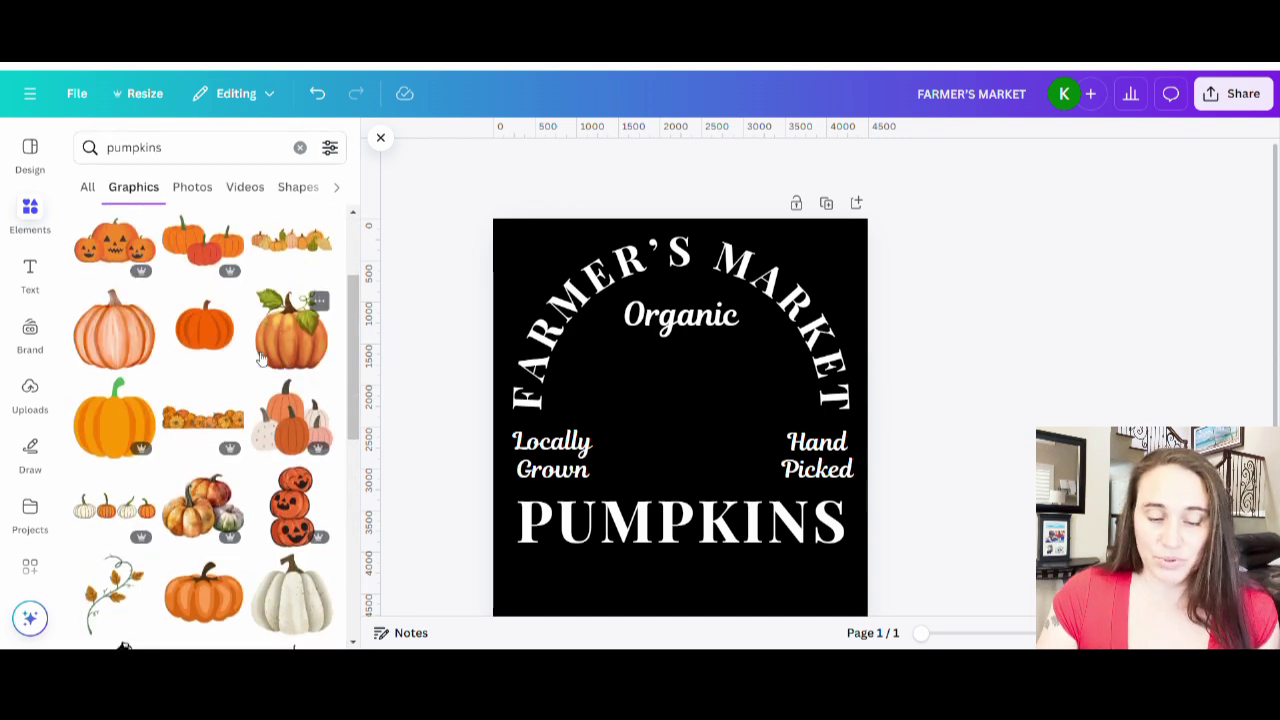
pyautogui.scroll(-2, 281, 340)
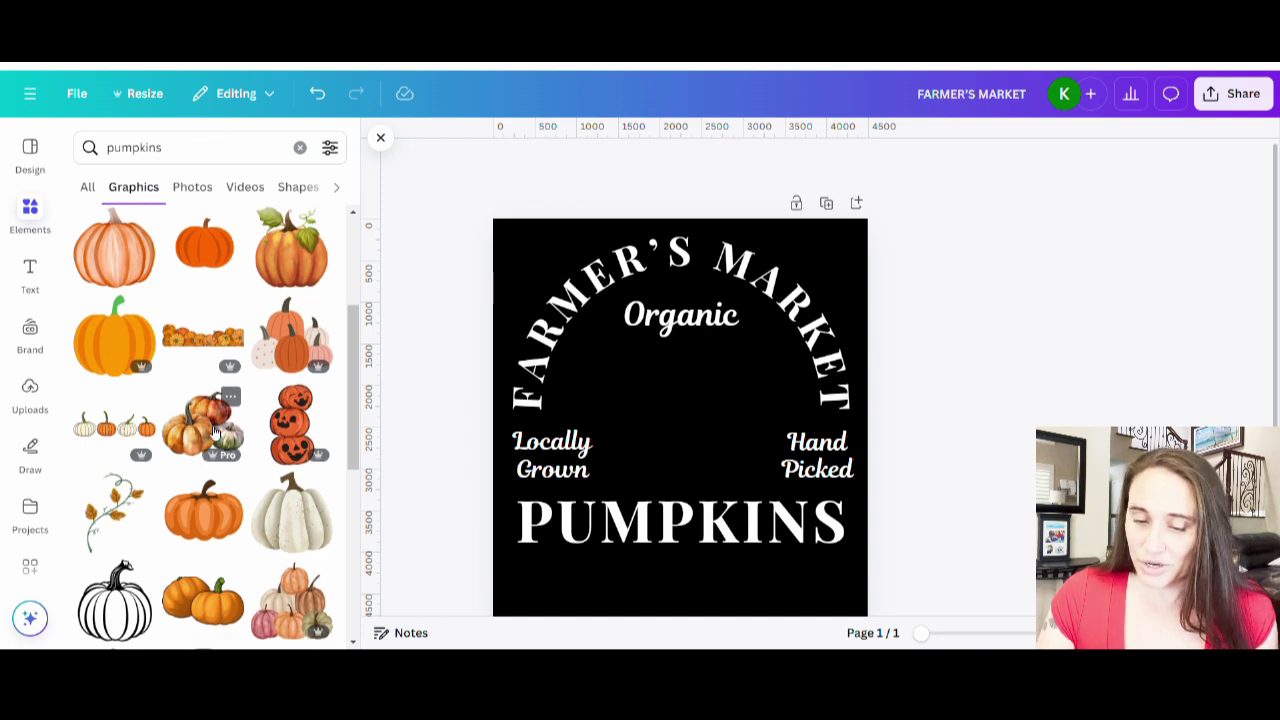
pyautogui.click(213, 430)
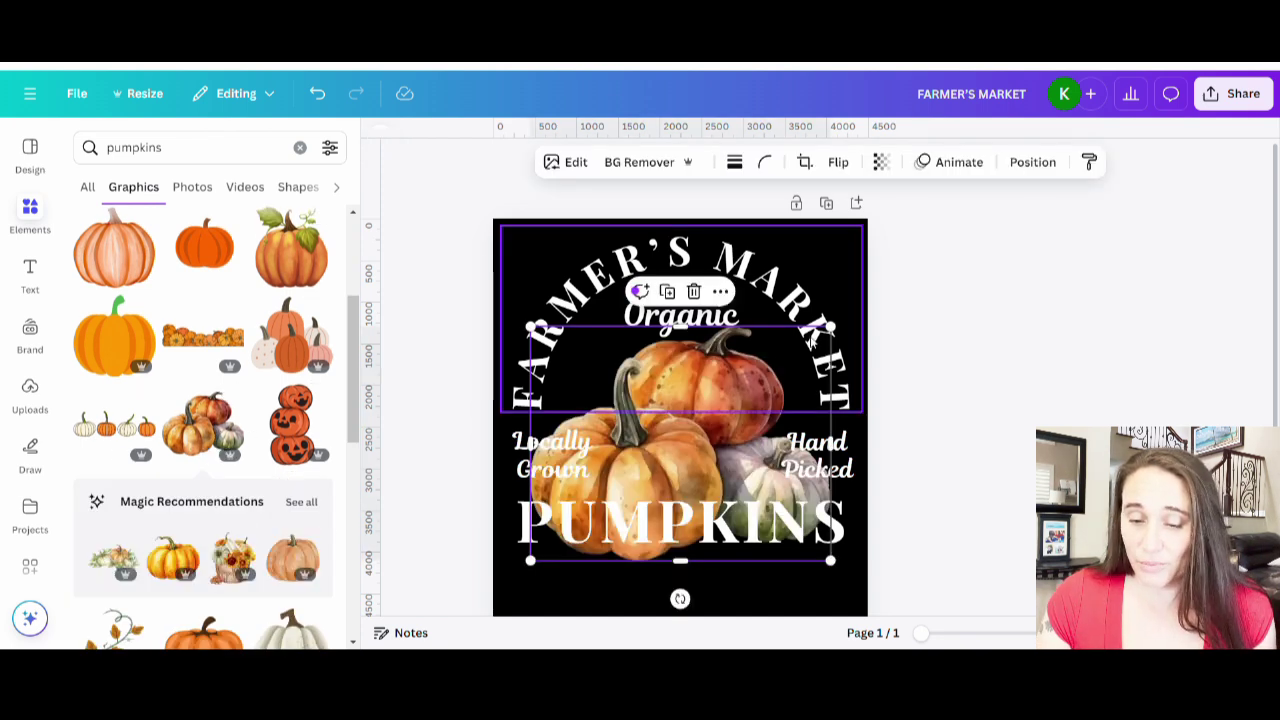
# Shrink, slightly tilt and centre the pumpkins between Locally Grown and Hand Picked, then raise Organic.
pyautogui.moveTo(830, 328); pyautogui.dragTo(726, 364)
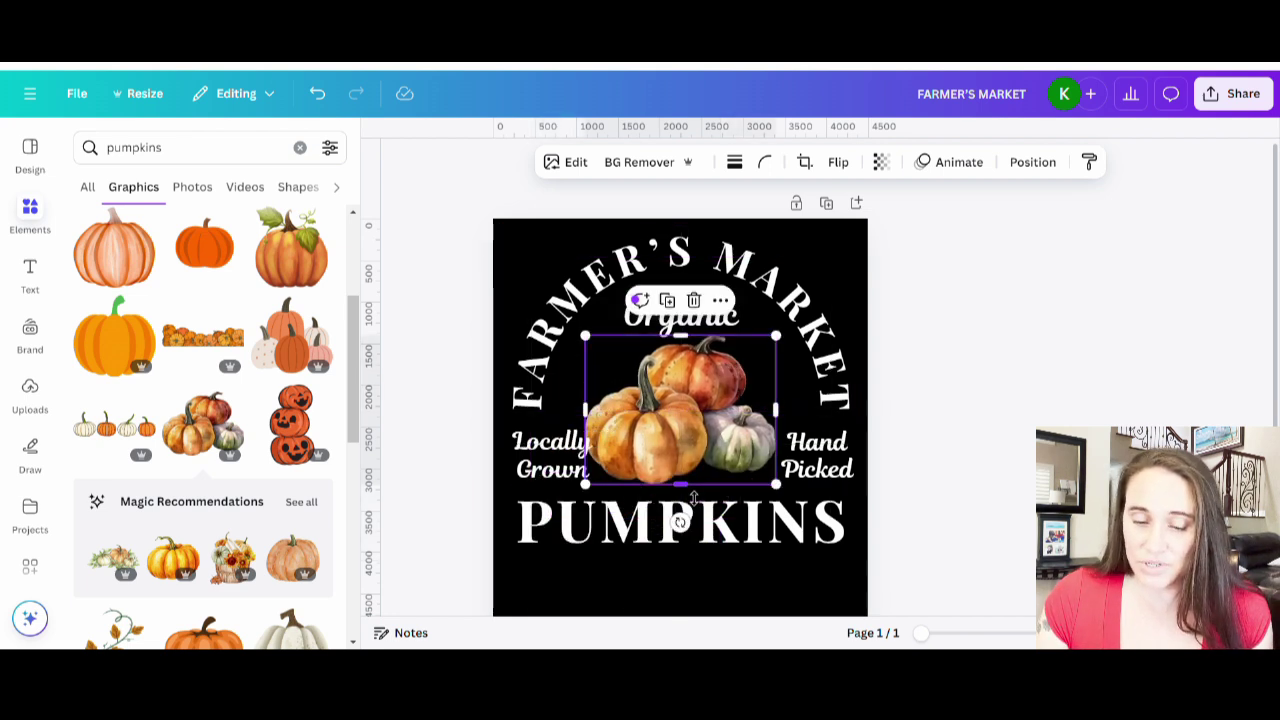
pyautogui.moveTo(684, 521); pyautogui.dragTo(673, 526)
pyautogui.moveTo(735, 438); pyautogui.dragTo(740, 436)
pyautogui.moveTo(590, 467); pyautogui.dragTo(592, 470)
pyautogui.moveTo(730, 442); pyautogui.dragTo(722, 444)
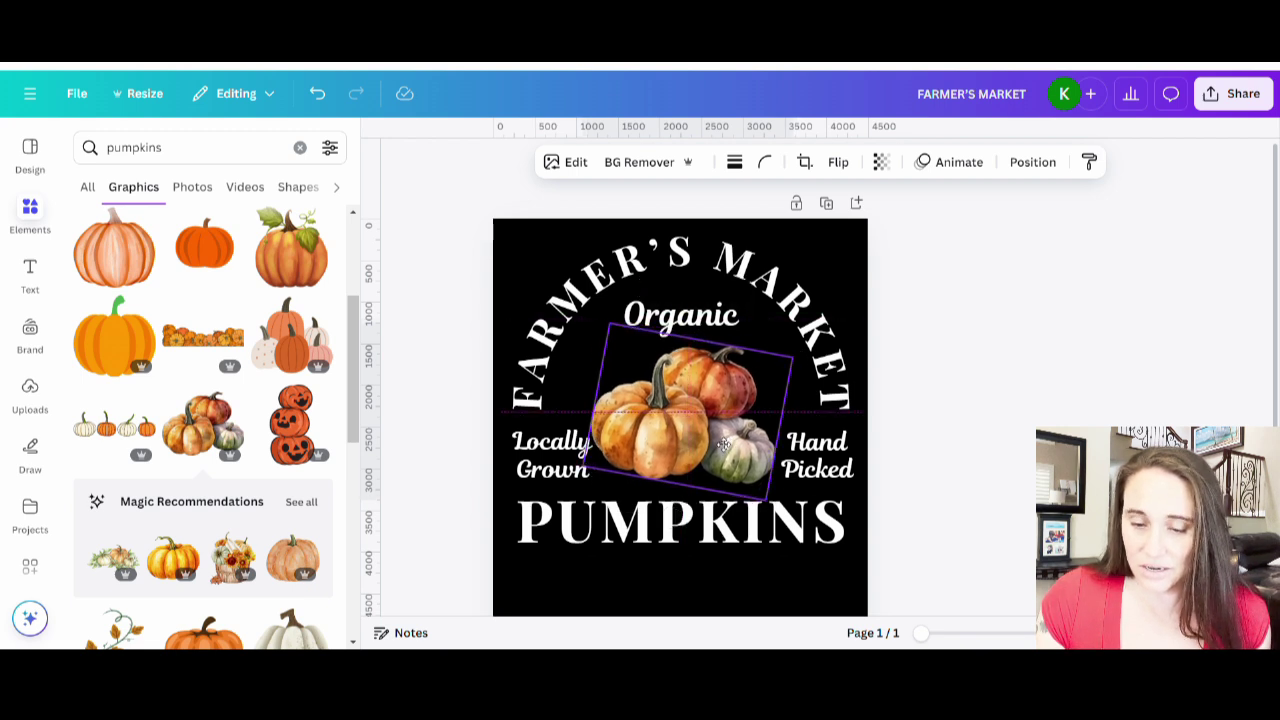
pyautogui.moveTo(708, 333); pyautogui.dragTo(681, 312)
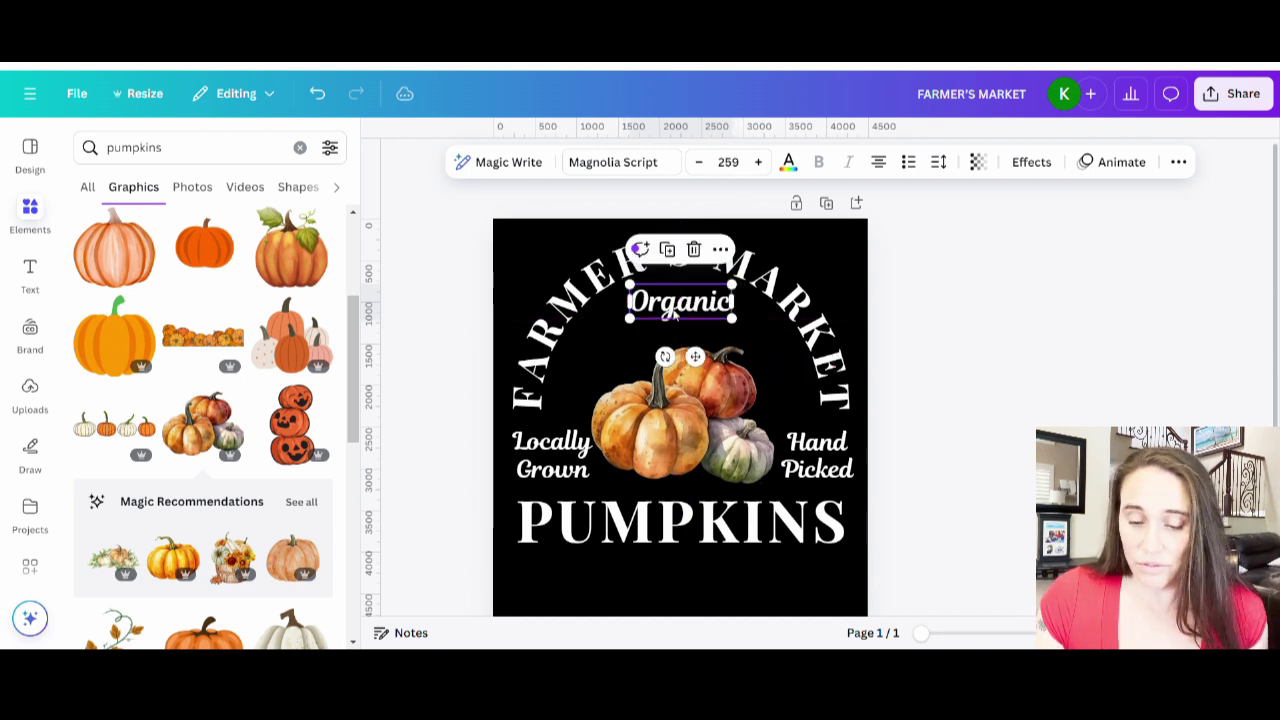
# Reposition the pumpkin cluster and shrink the Locally Grown and Hand Picked text.
pyautogui.click(703, 455)
pyautogui.moveTo(703, 455); pyautogui.dragTo(668, 423)
pyautogui.click(1030, 410)
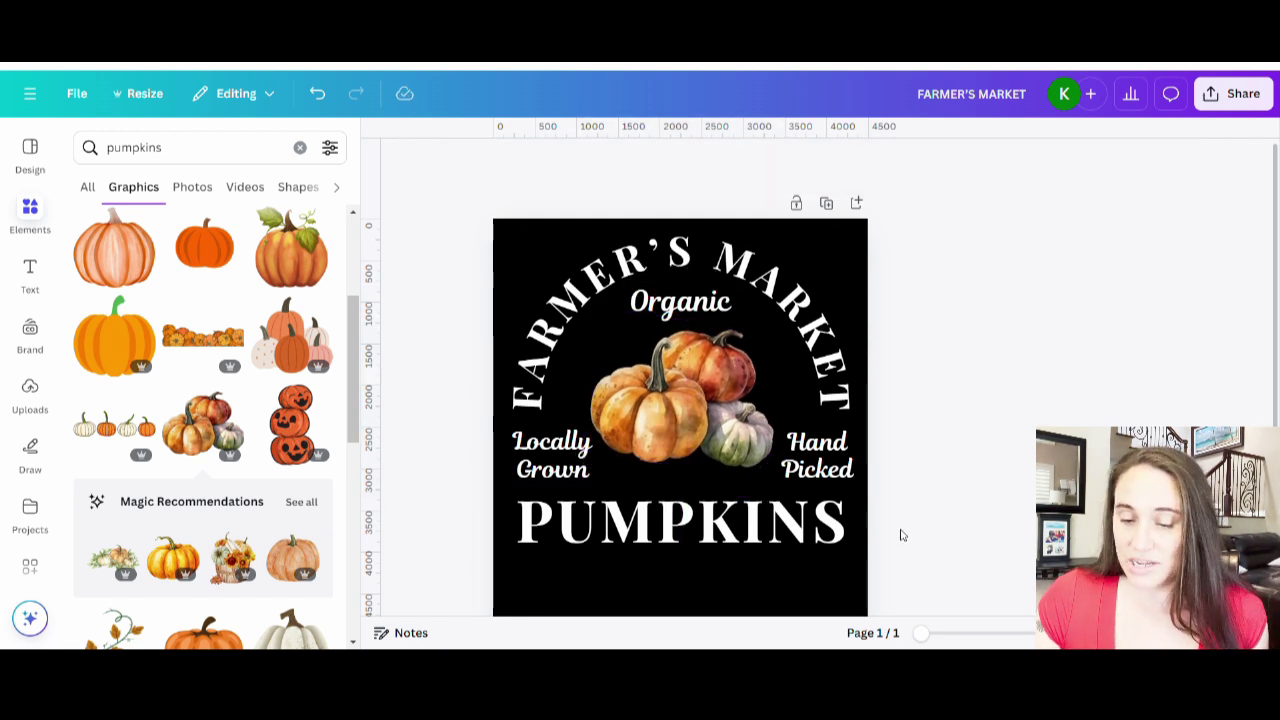
pyautogui.click(582, 446)
pyautogui.moveTo(607, 433); pyautogui.dragTo(589, 431)
pyautogui.click(817, 457)
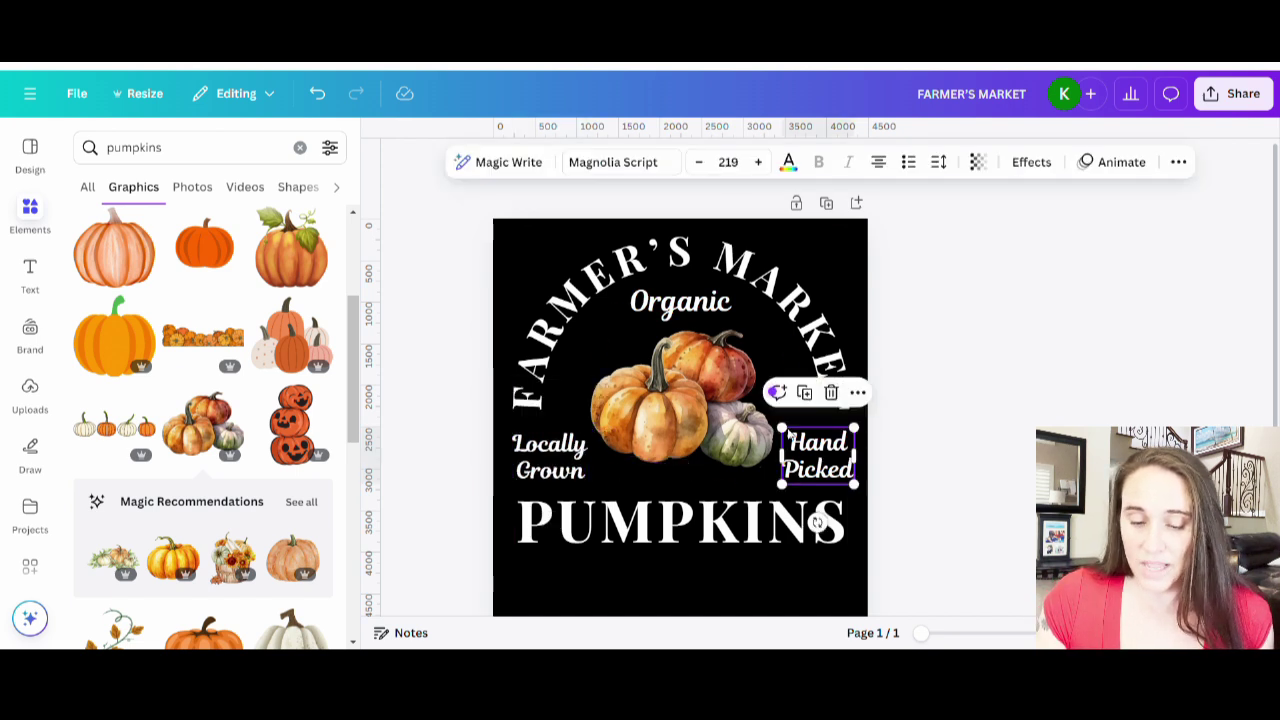
pyautogui.moveTo(782, 429); pyautogui.dragTo(802, 438)
pyautogui.click(966, 412)
# Raise Hand Picked, Locally Grown and PUMPKINS closer to the pumpkin cluster.
pyautogui.click(652, 453)
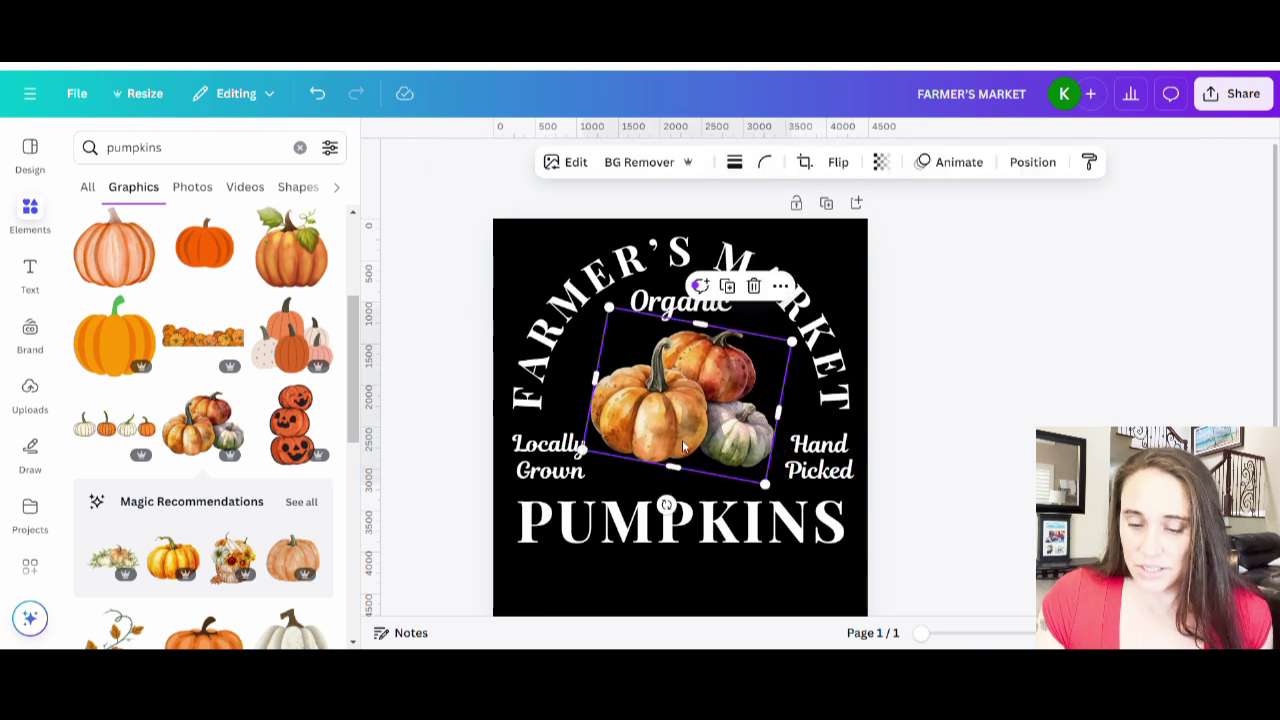
pyautogui.moveTo(687, 451); pyautogui.dragTo(684, 450)
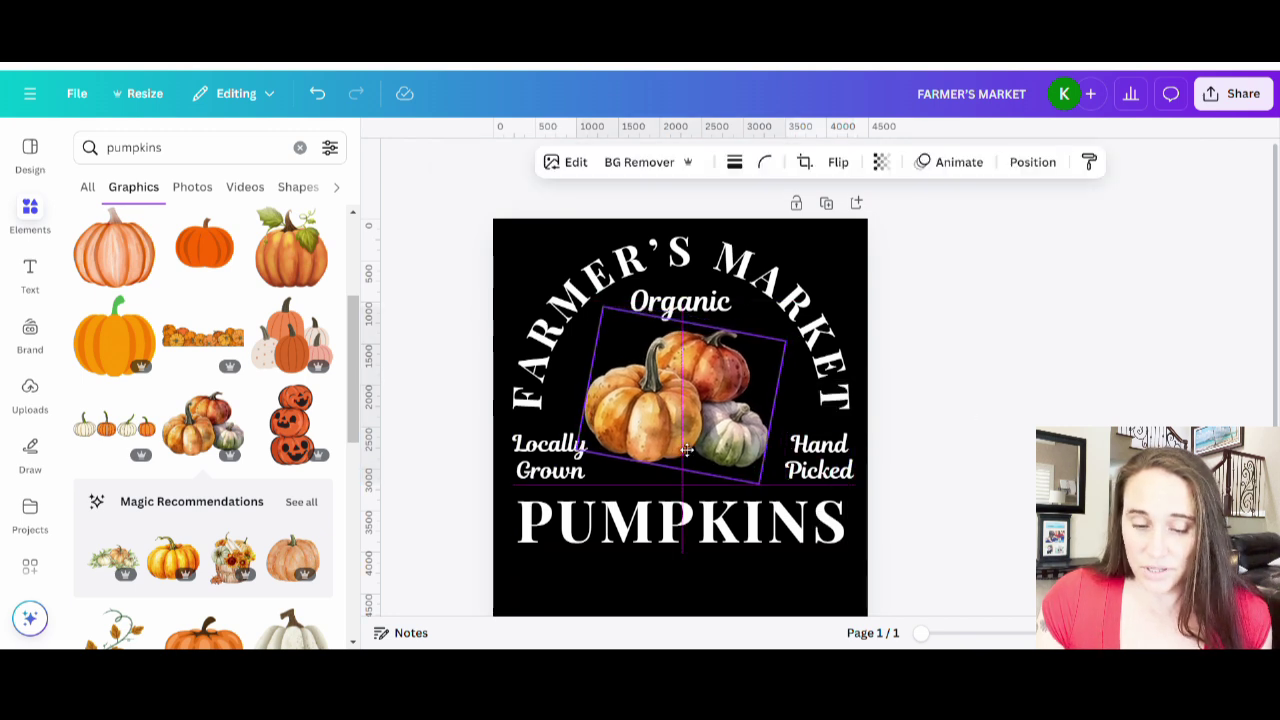
pyautogui.moveTo(815, 476); pyautogui.dragTo(826, 467)
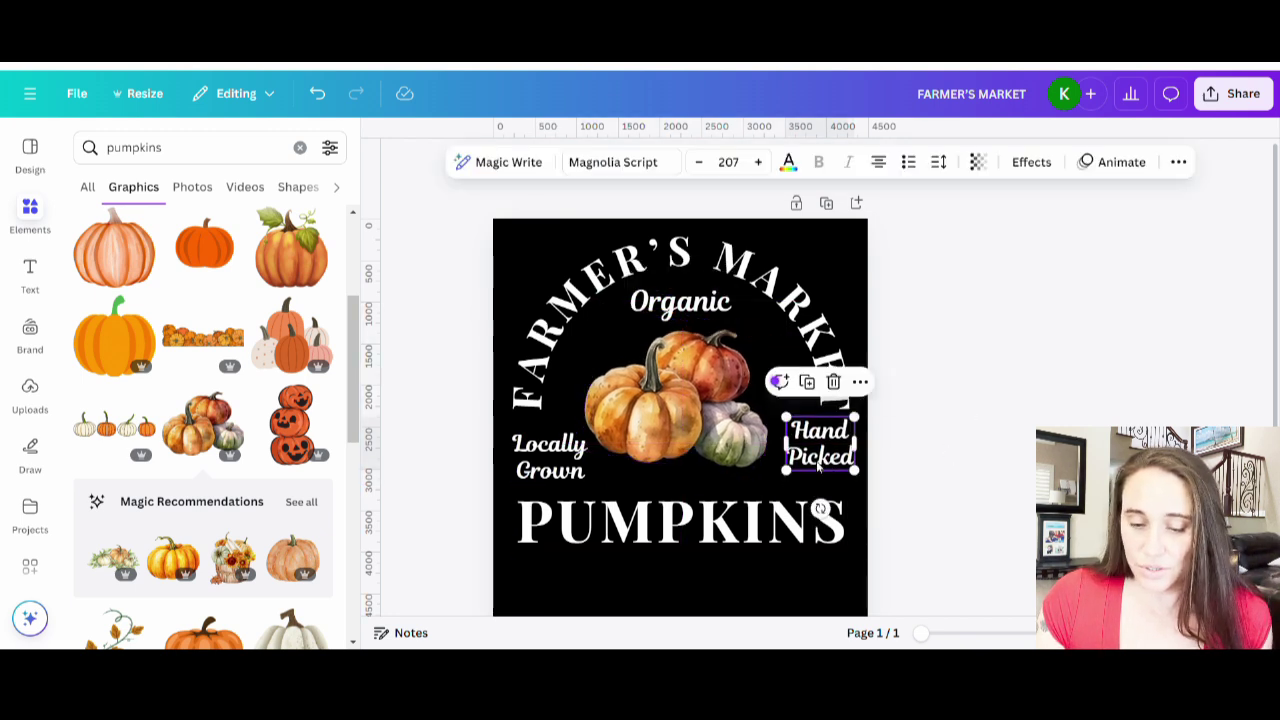
pyautogui.moveTo(533, 487); pyautogui.dragTo(533, 478)
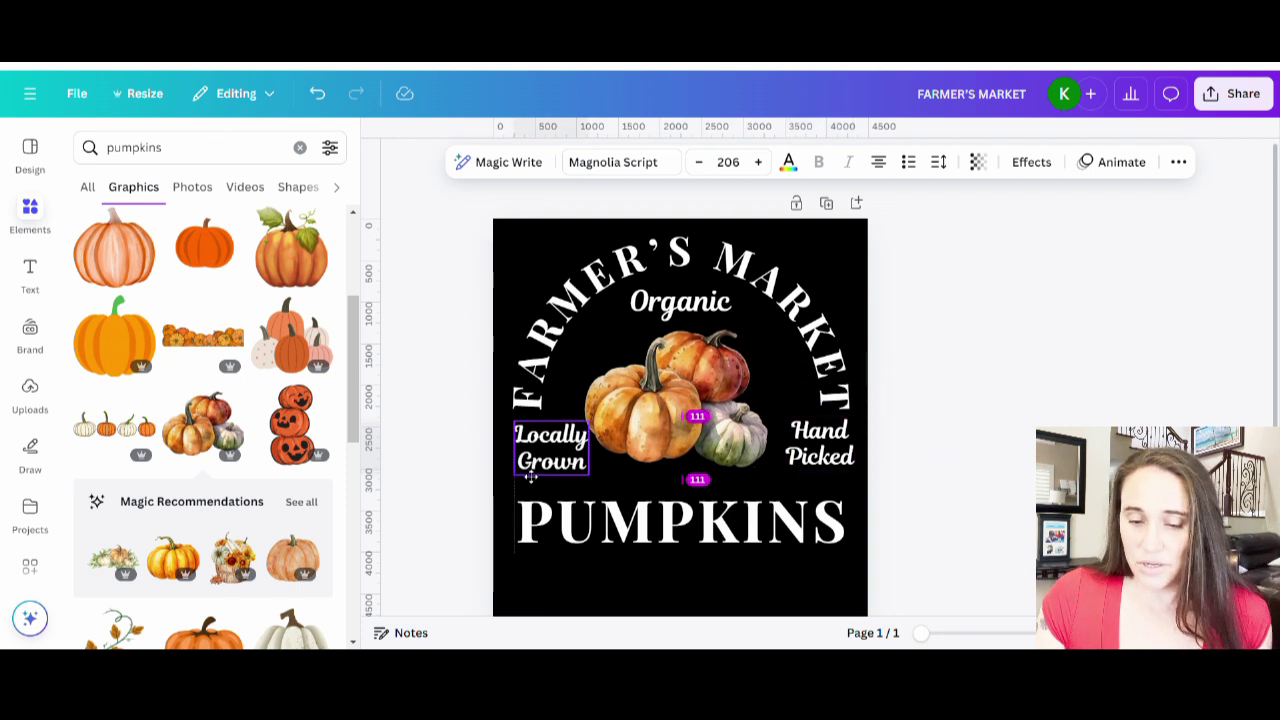
pyautogui.moveTo(680, 520); pyautogui.dragTo(680, 508)
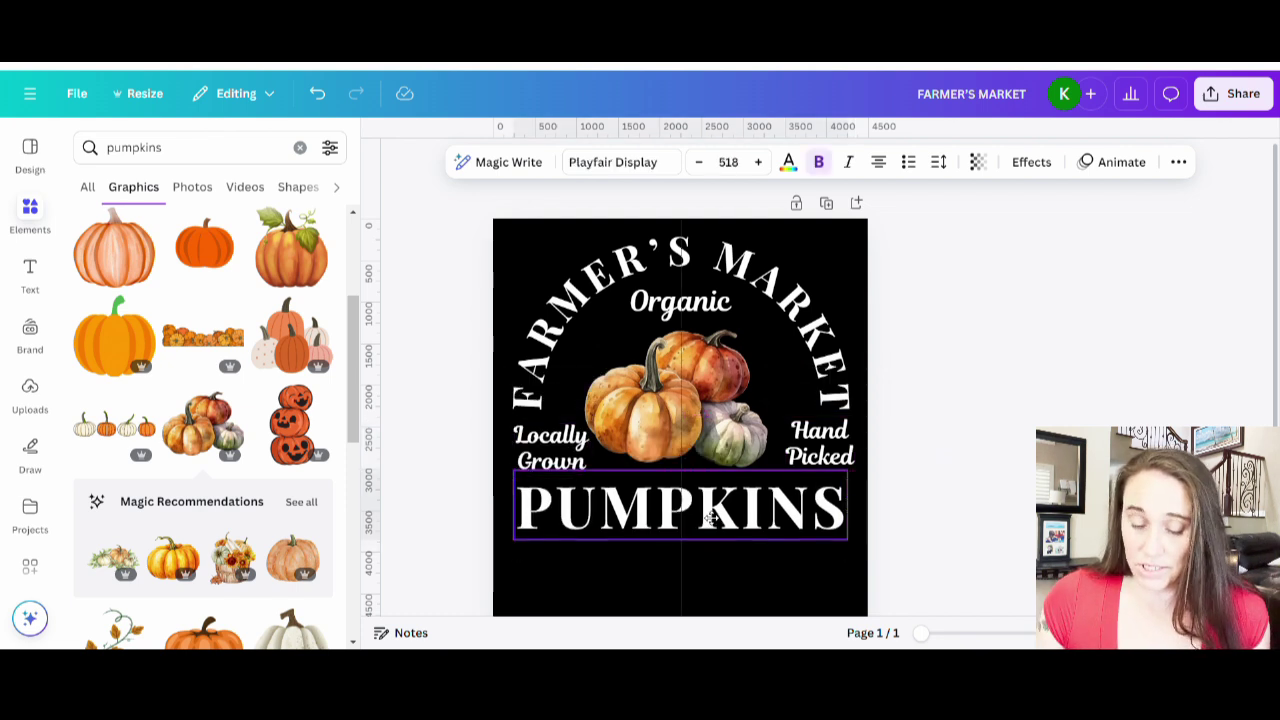
pyautogui.click(823, 584)
# Fine-tune the pumpkin cluster's position and nudge Hand Picked (size 207) slightly.
pyautogui.click(733, 440)
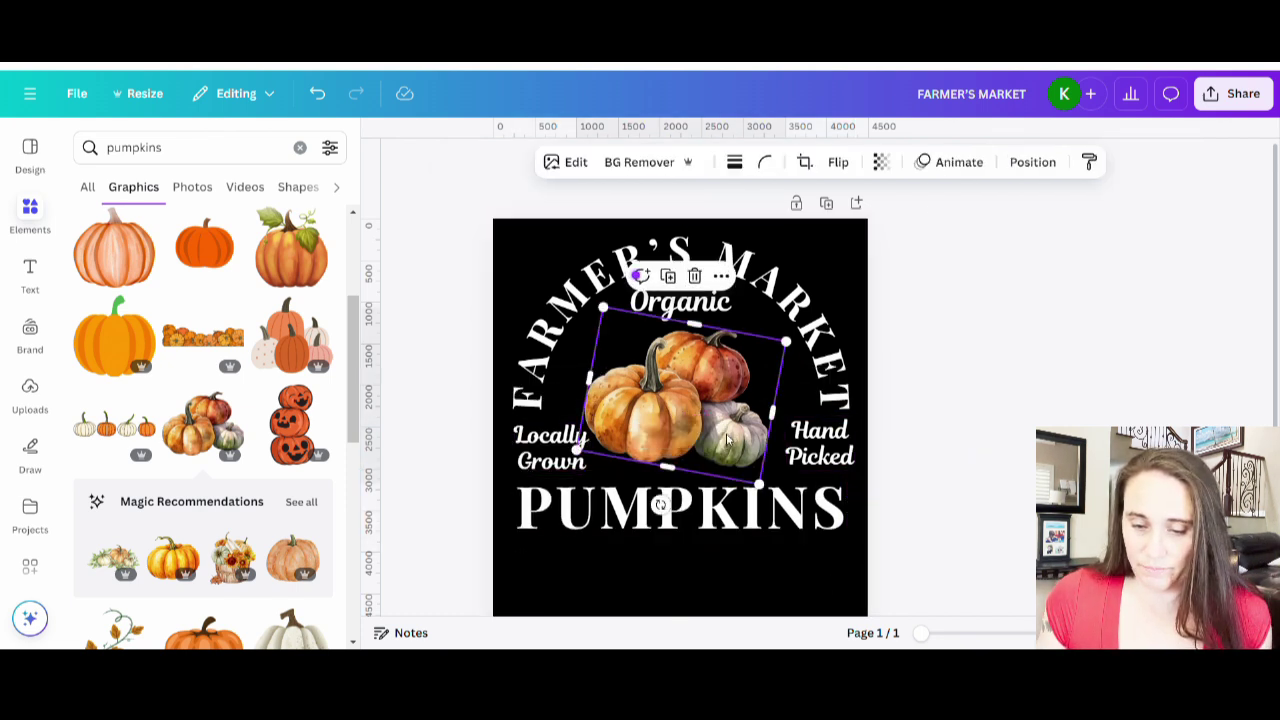
pyautogui.moveTo(736, 440); pyautogui.dragTo(745, 453)
pyautogui.click(1008, 428)
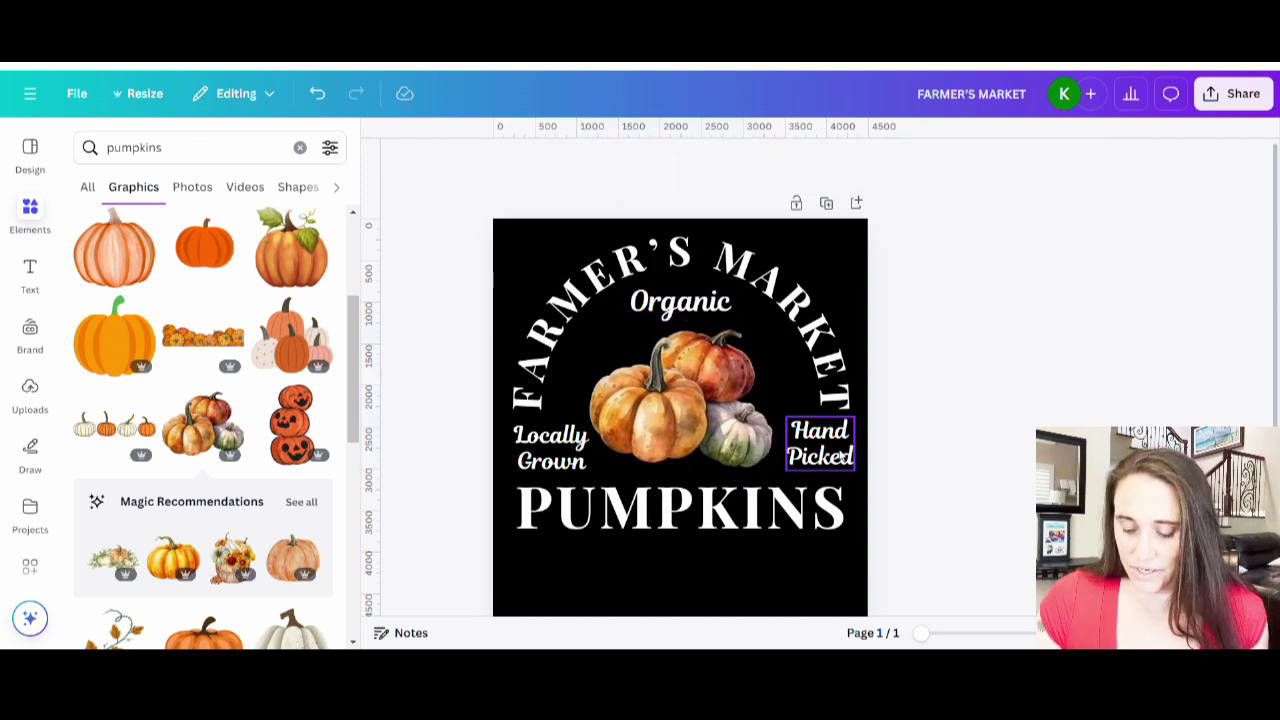
pyautogui.click(838, 452)
pyautogui.click(1005, 454)
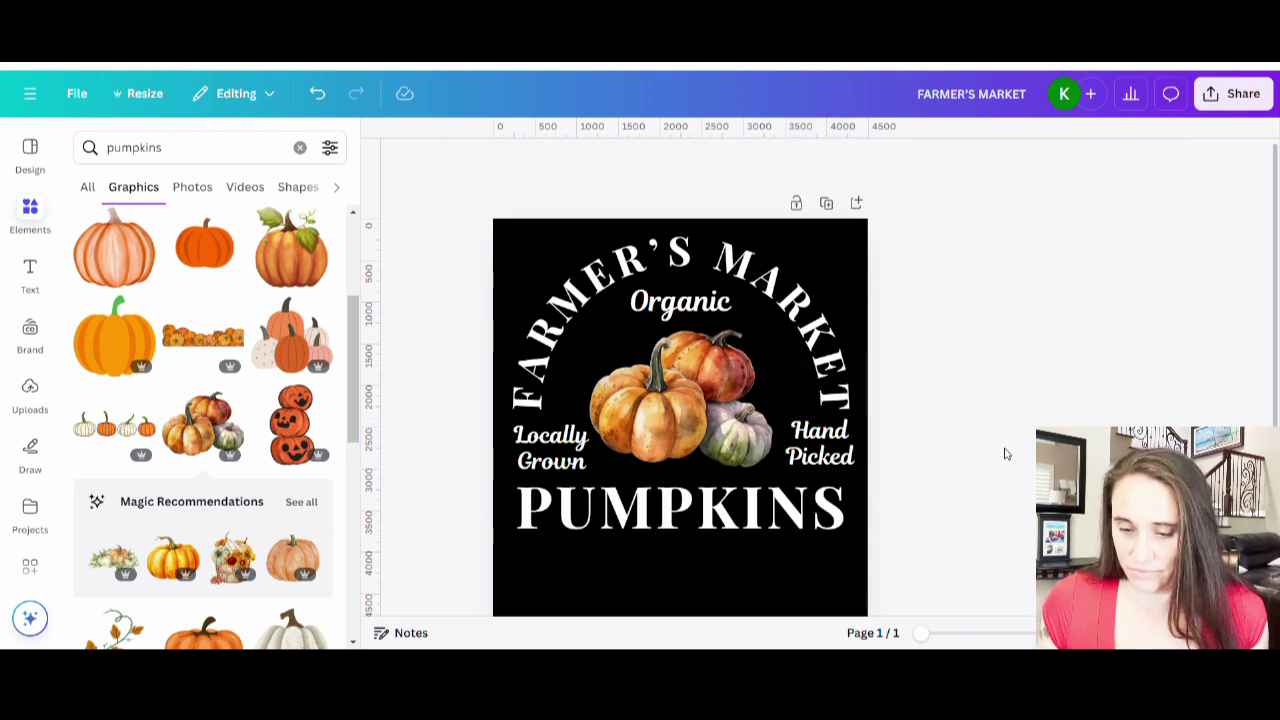
pyautogui.moveTo(822, 452); pyautogui.dragTo(816, 452)
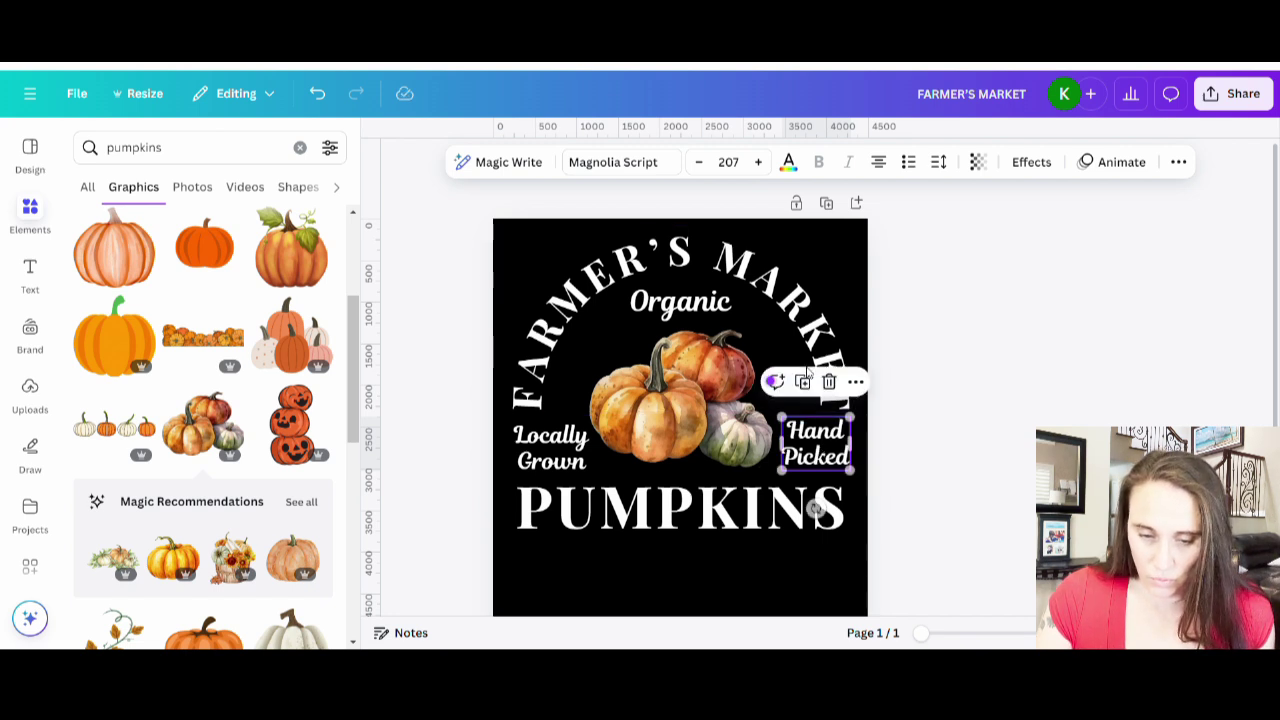
# Enlarge PUMPKINS to size 540 between temporary vertical guides, raise it slightly, then remove the guides.
pyautogui.moveTo(389, 491); pyautogui.dragTo(514, 494)
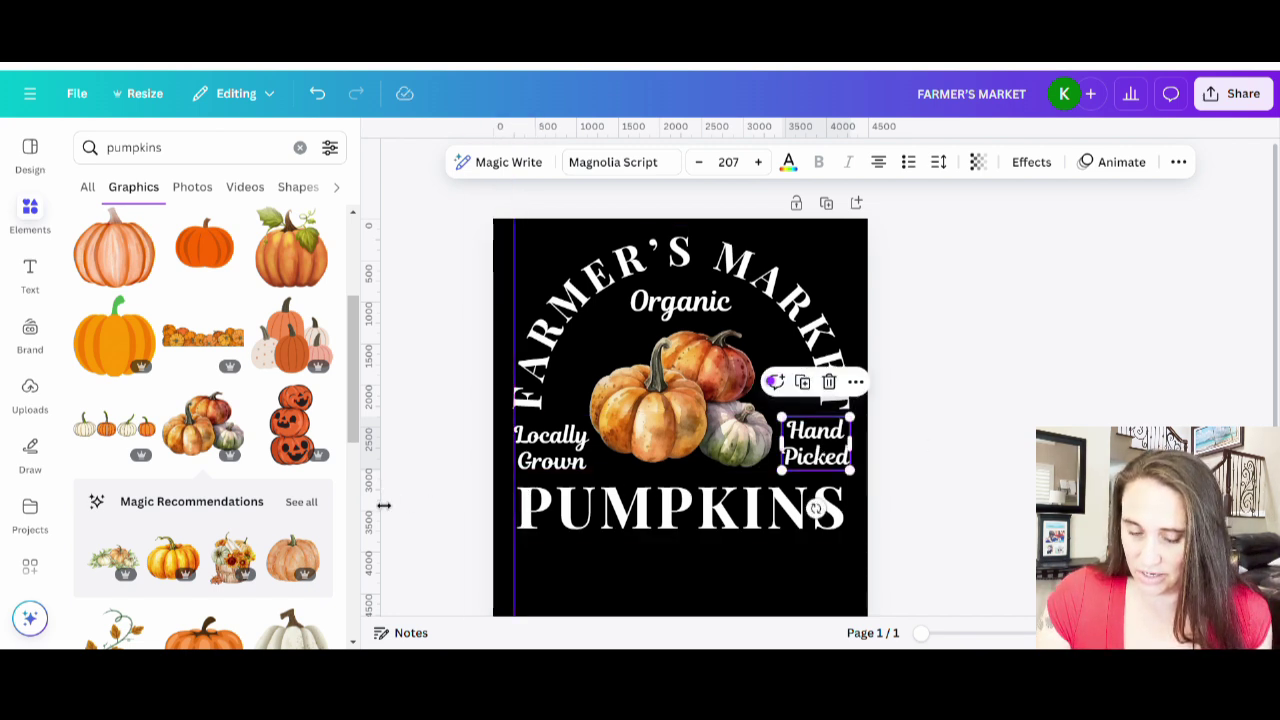
pyautogui.moveTo(386, 506); pyautogui.dragTo(860, 531)
pyautogui.press('Escape')
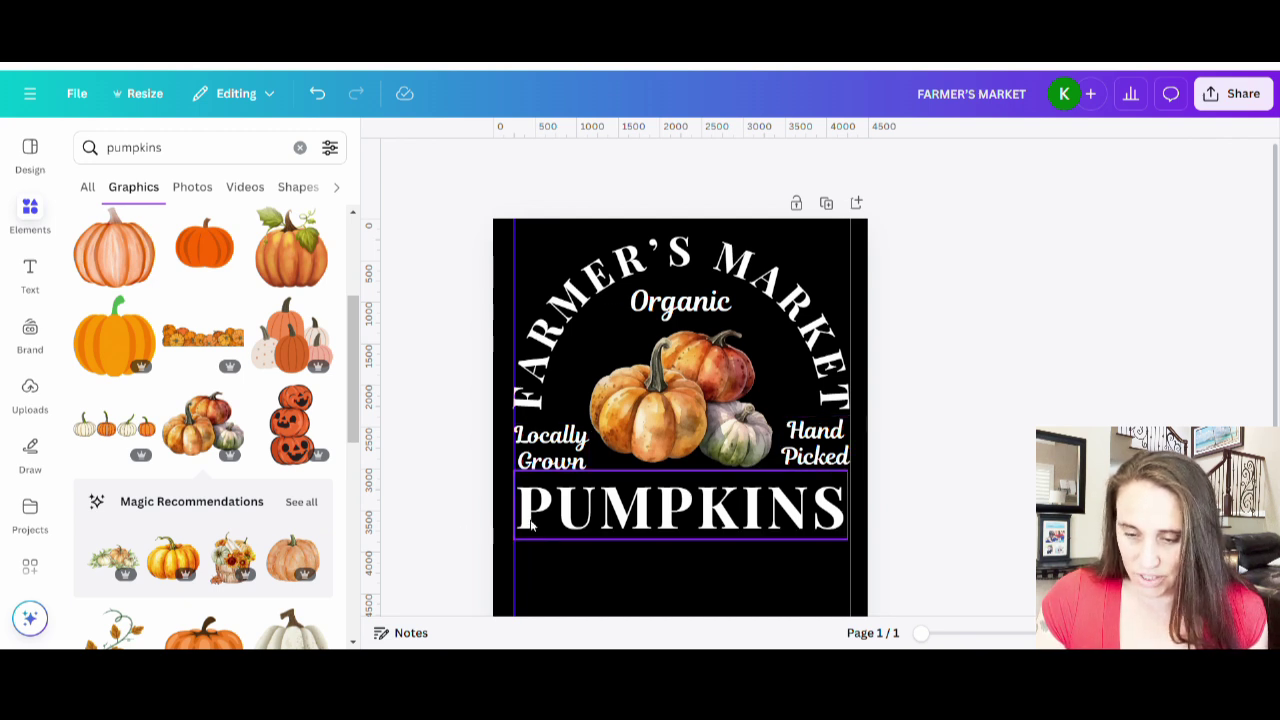
pyautogui.click(846, 535)
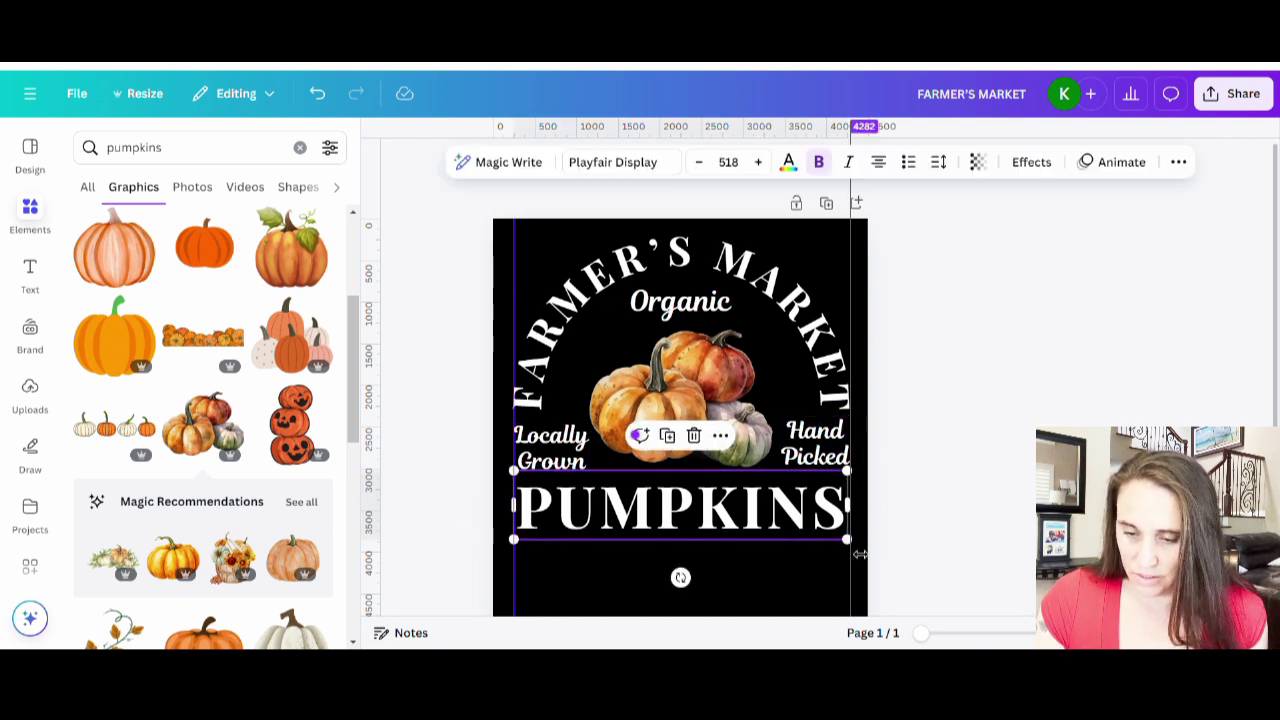
pyautogui.moveTo(862, 557); pyautogui.dragTo(860, 552)
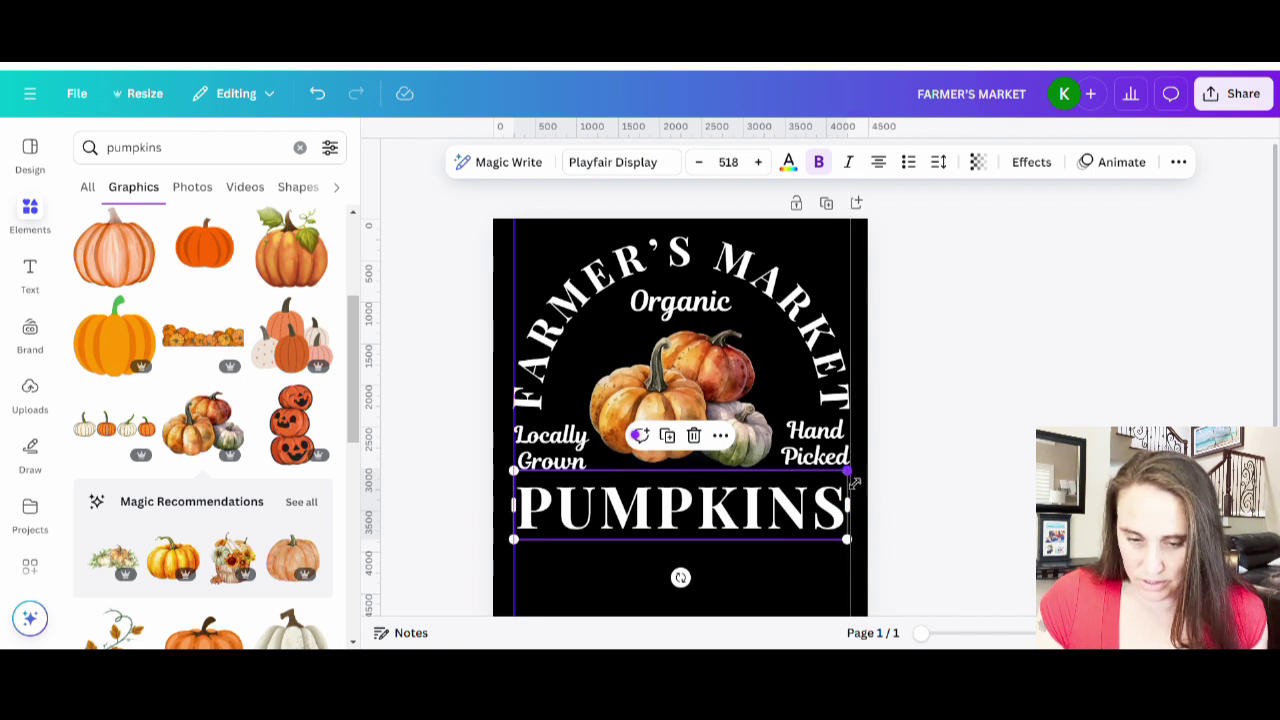
pyautogui.moveTo(858, 483); pyautogui.dragTo(864, 476)
pyautogui.moveTo(792, 521); pyautogui.dragTo(790, 518)
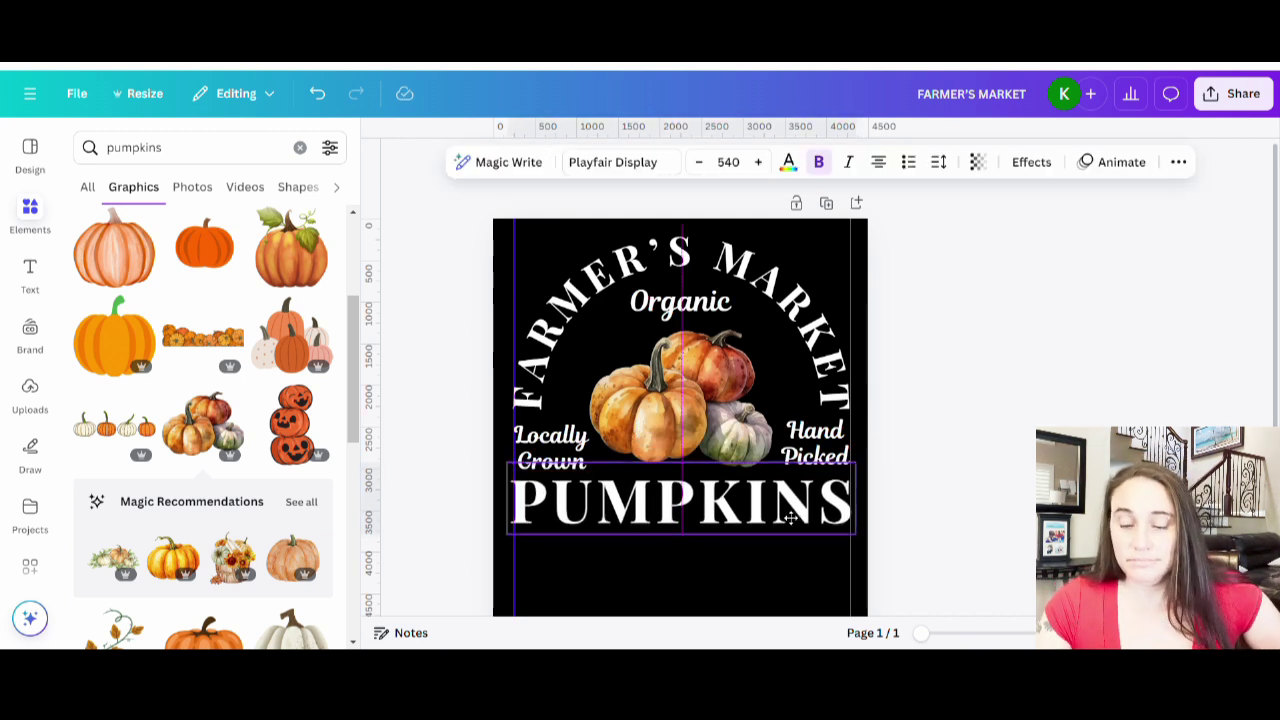
pyautogui.click(981, 431)
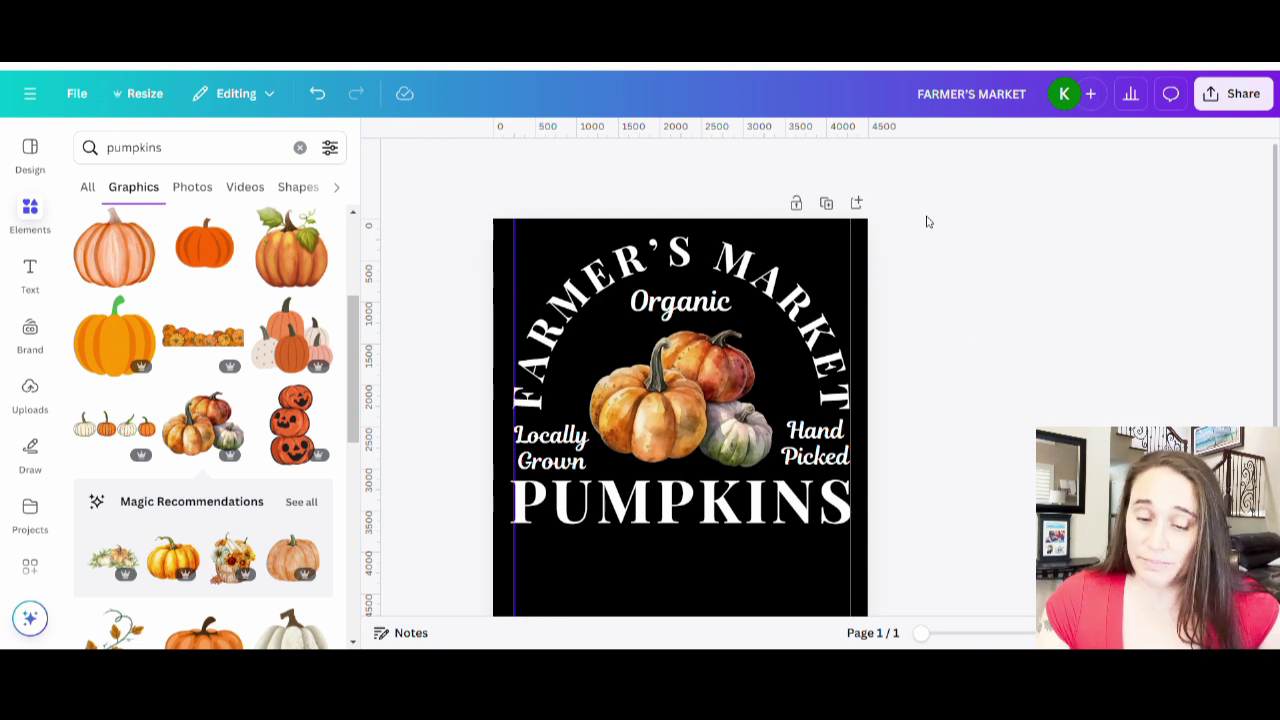
pyautogui.moveTo(857, 229); pyautogui.dragTo(866, 228)
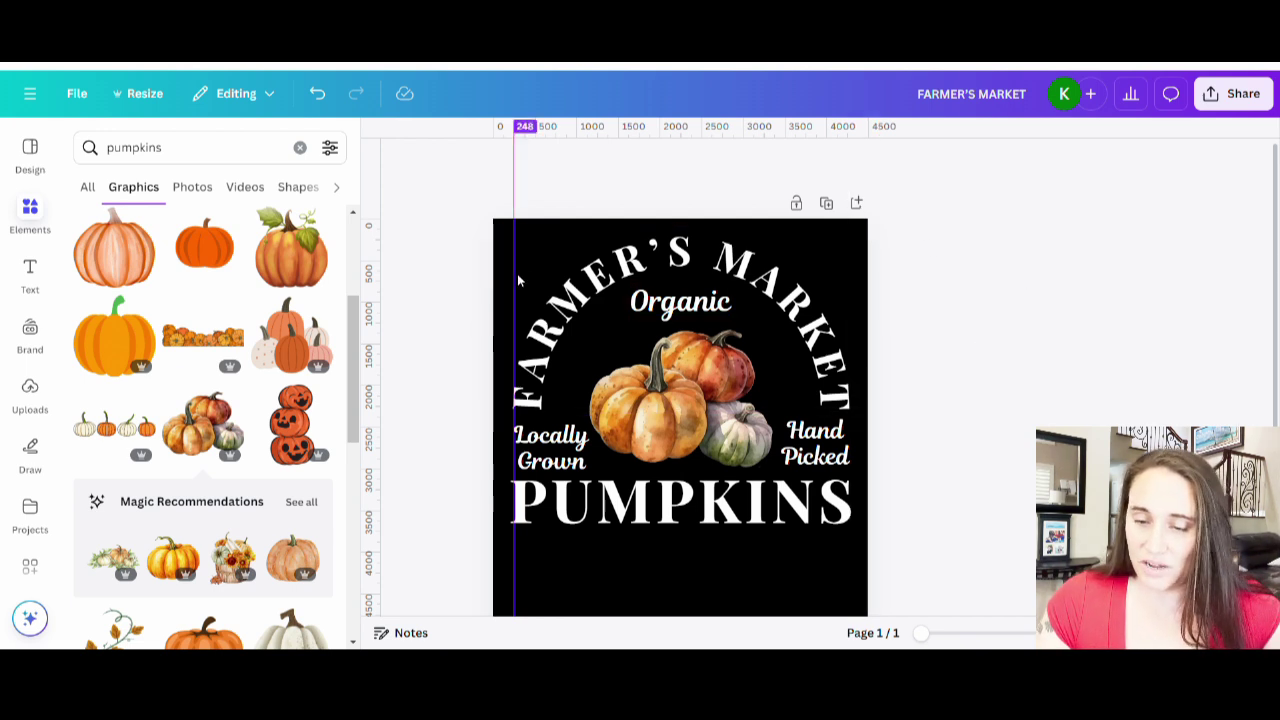
pyautogui.moveTo(525, 284); pyautogui.dragTo(388, 284)
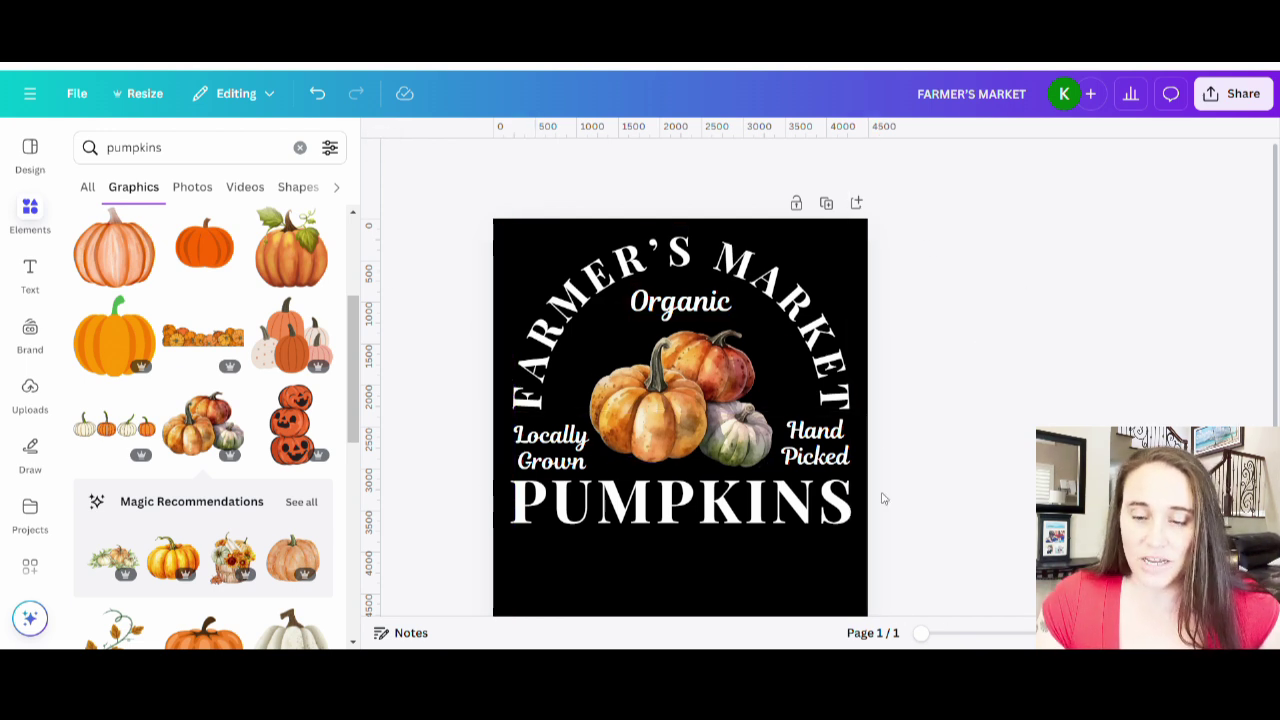
# Duplicate the page and delete the pumpkin graphic from the copy.
pyautogui.click(826, 206)
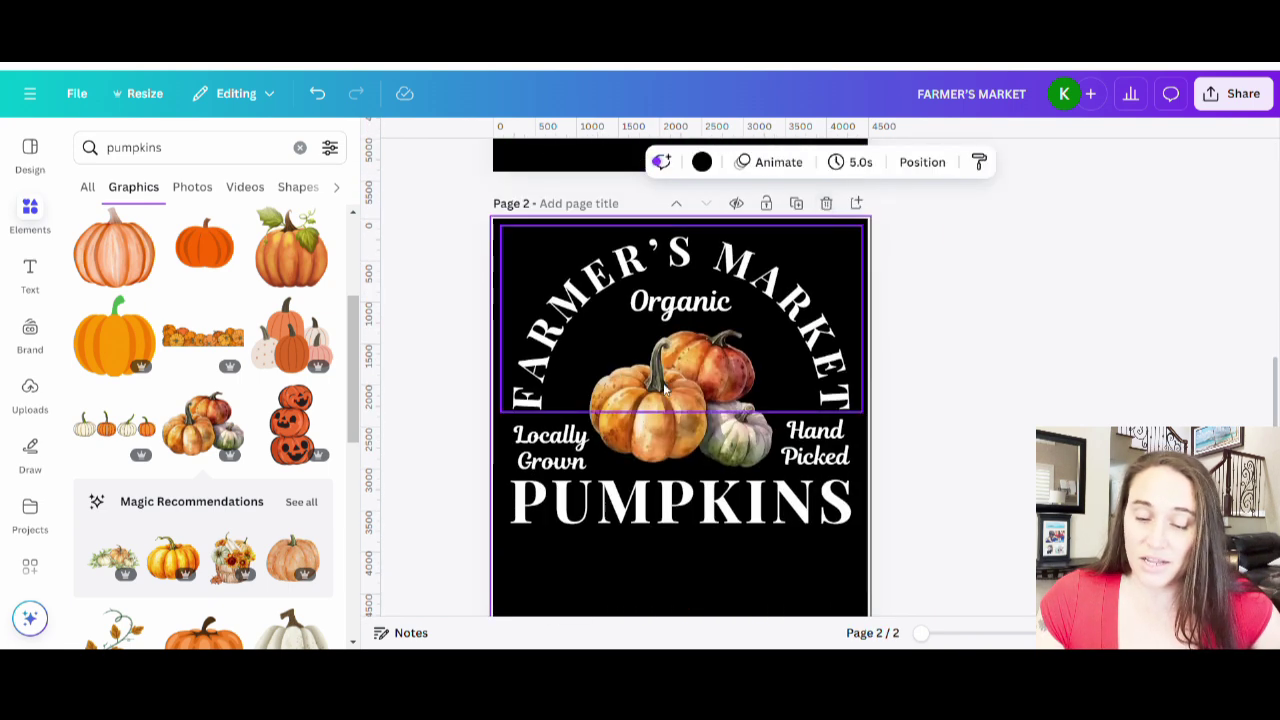
pyautogui.click(703, 444)
pyautogui.press('Delete')
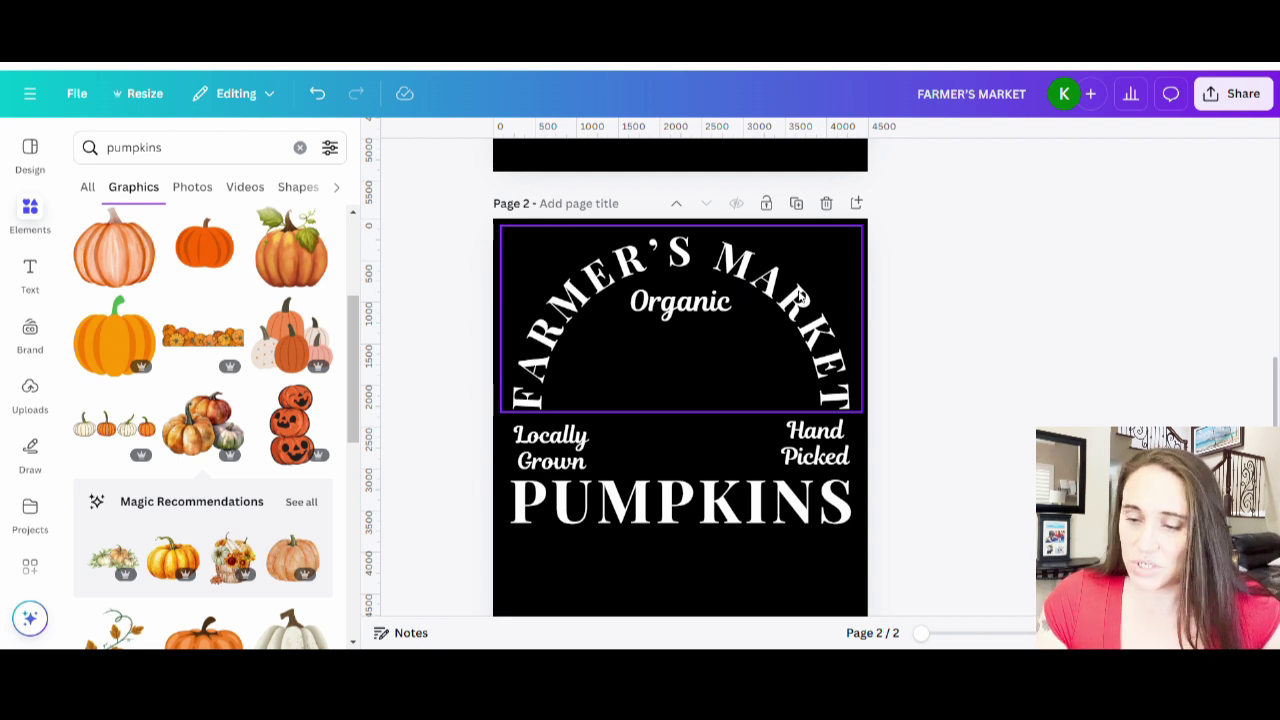
# Straighten the curved FARMER'S MARKET heading on page 2 into one line at size 221.
pyautogui.click(856, 368)
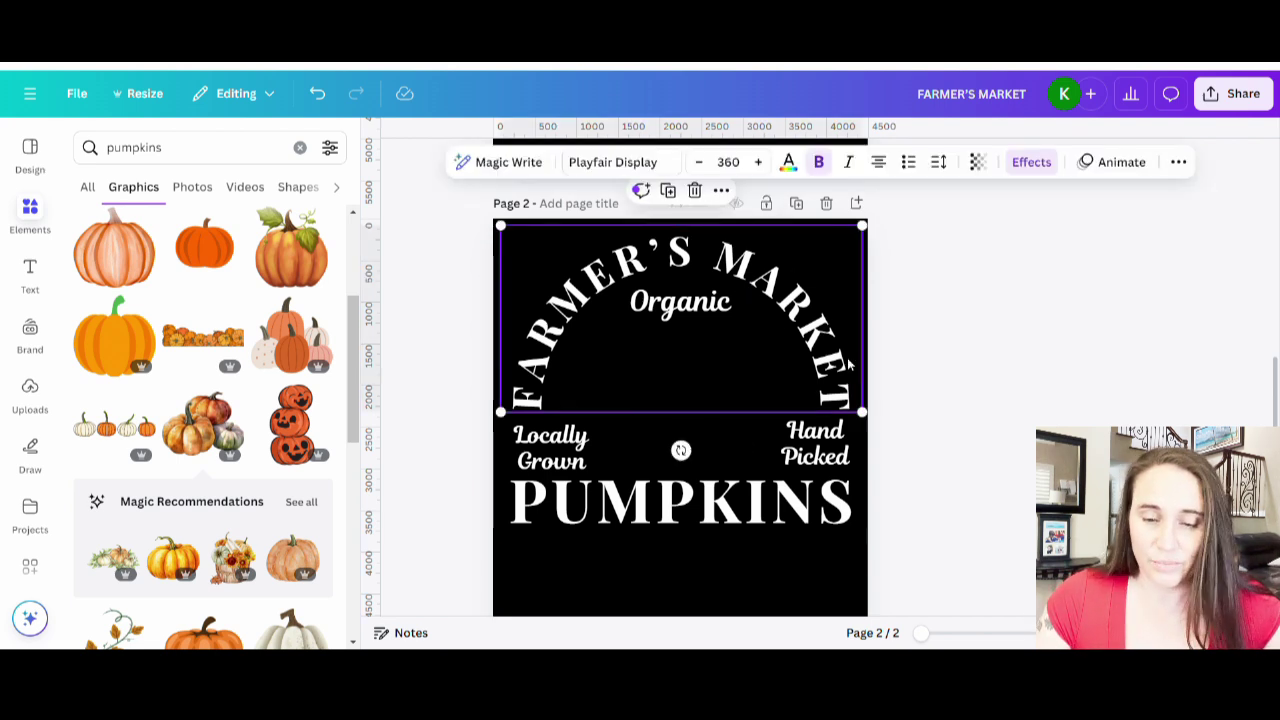
pyautogui.click(1031, 163)
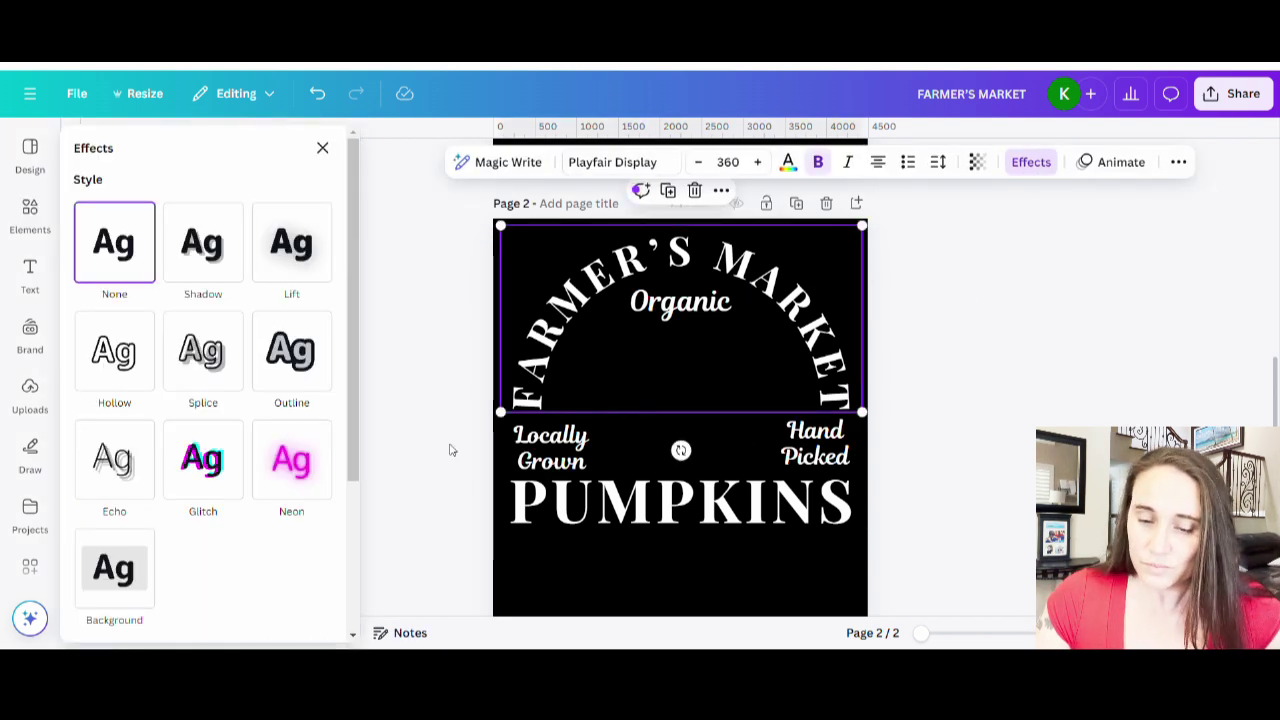
pyautogui.scroll(-2, 386, 543)
pyautogui.scroll(3, 609, 417)
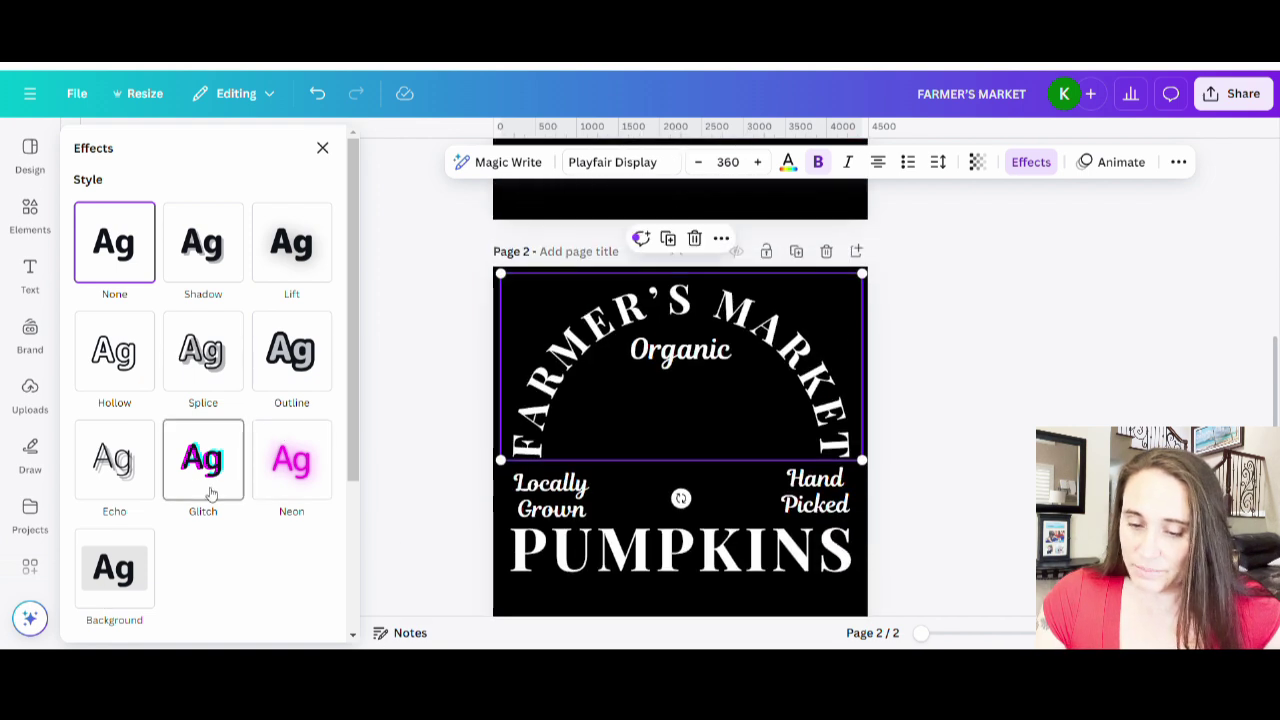
pyautogui.scroll(-1, 207, 494)
pyautogui.click(114, 618)
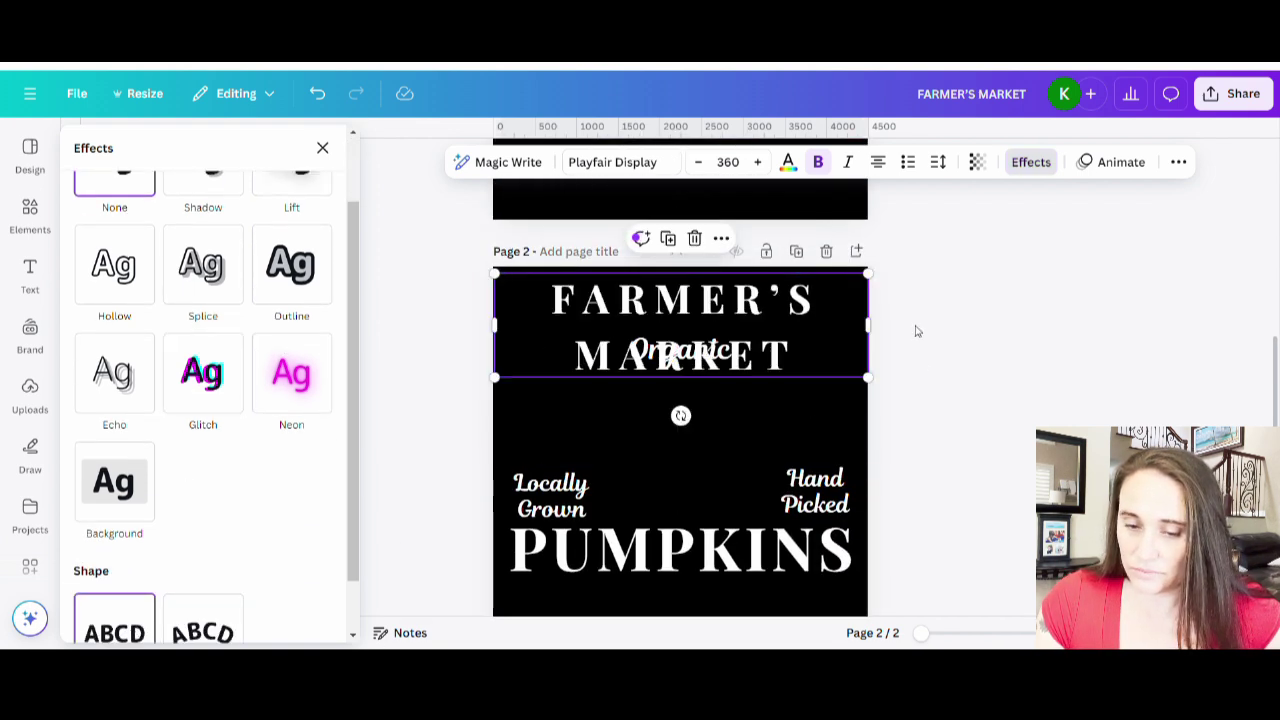
pyautogui.moveTo(868, 325); pyautogui.dragTo(846, 345)
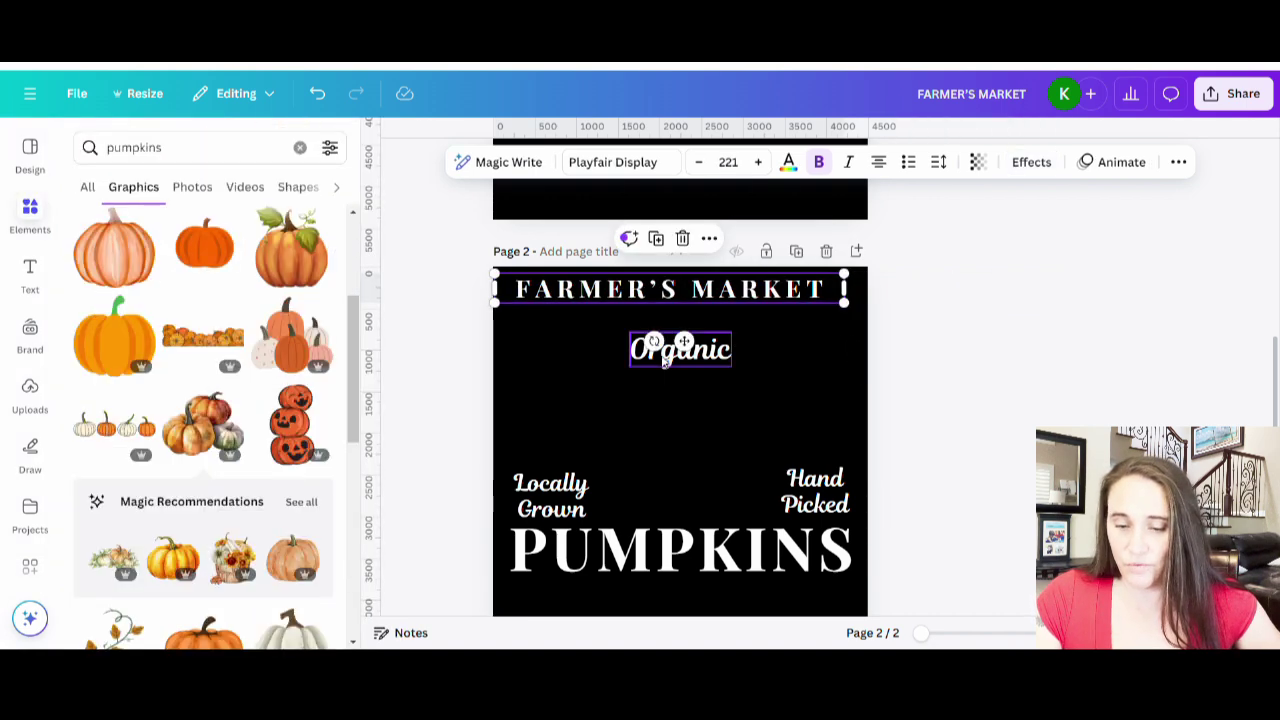
# Move Organic to the top of page 2, retype it as 'Farm Fresh' and centre it.
pyautogui.click(724, 366)
pyautogui.moveTo(724, 366); pyautogui.dragTo(720, 423)
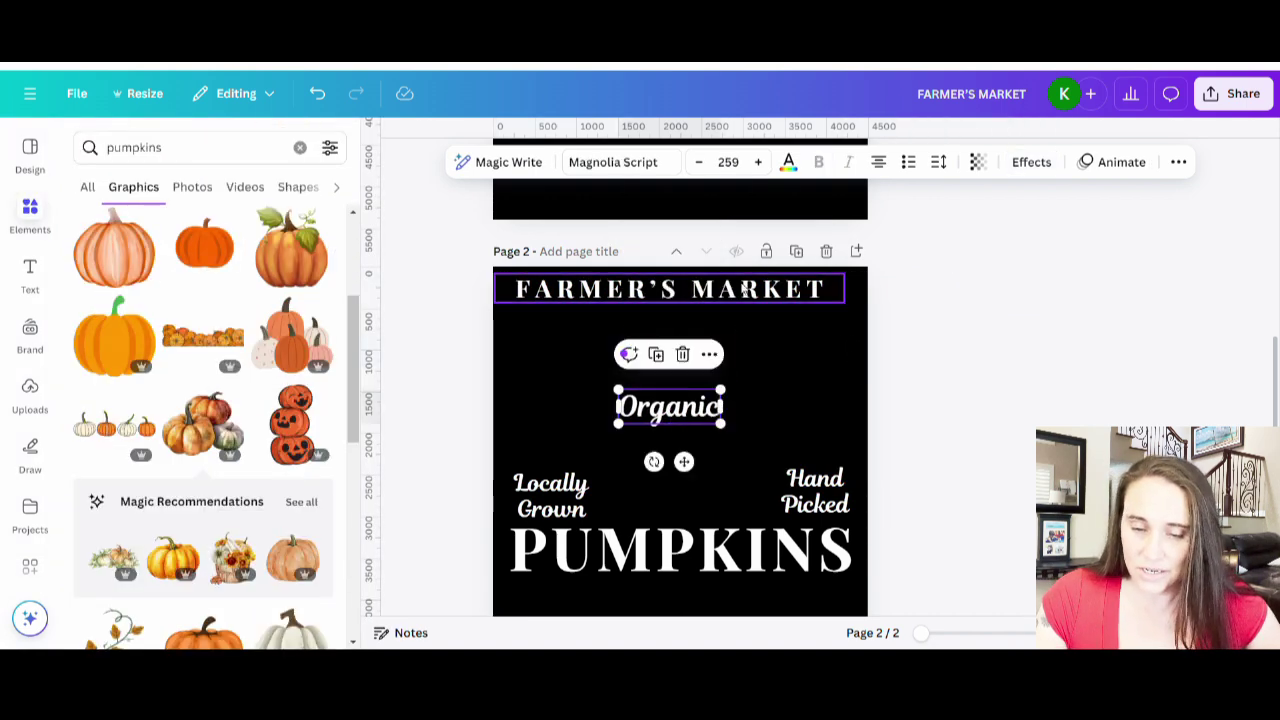
pyautogui.moveTo(745, 288); pyautogui.dragTo(748, 360)
pyautogui.moveTo(712, 418); pyautogui.dragTo(705, 305)
pyautogui.doubleClick(705, 305)
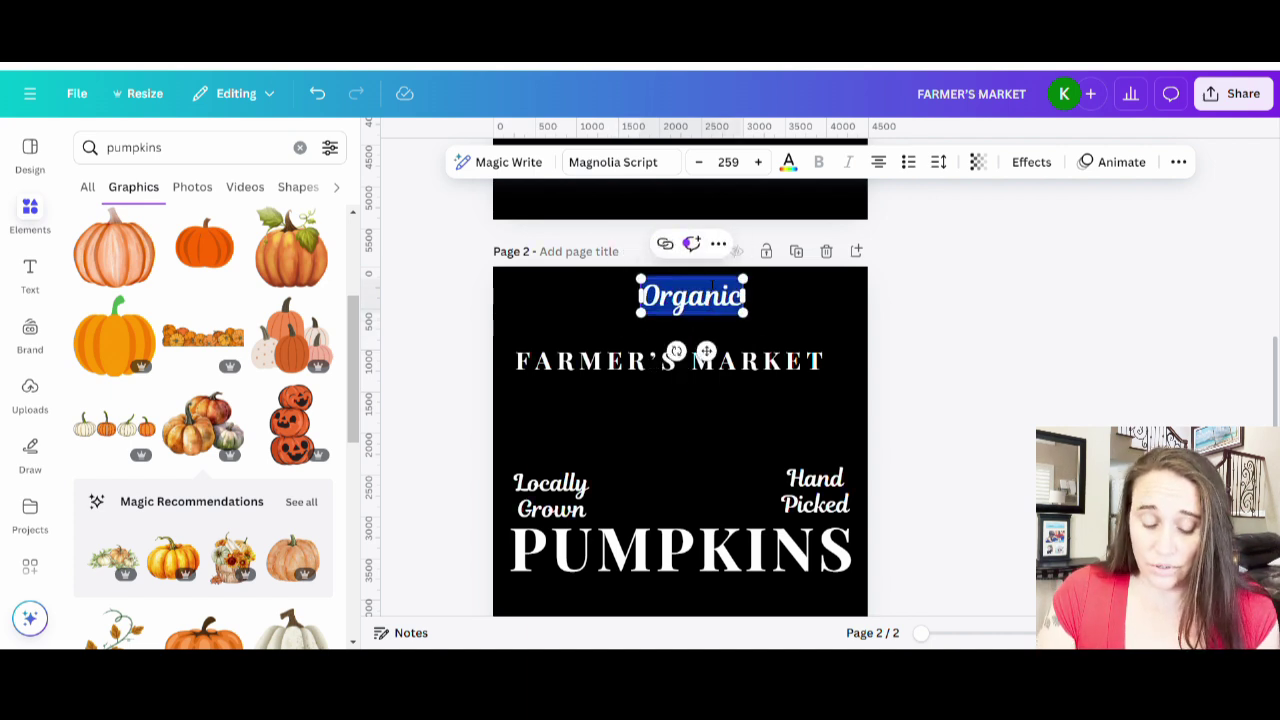
pyautogui.write('Farm R')
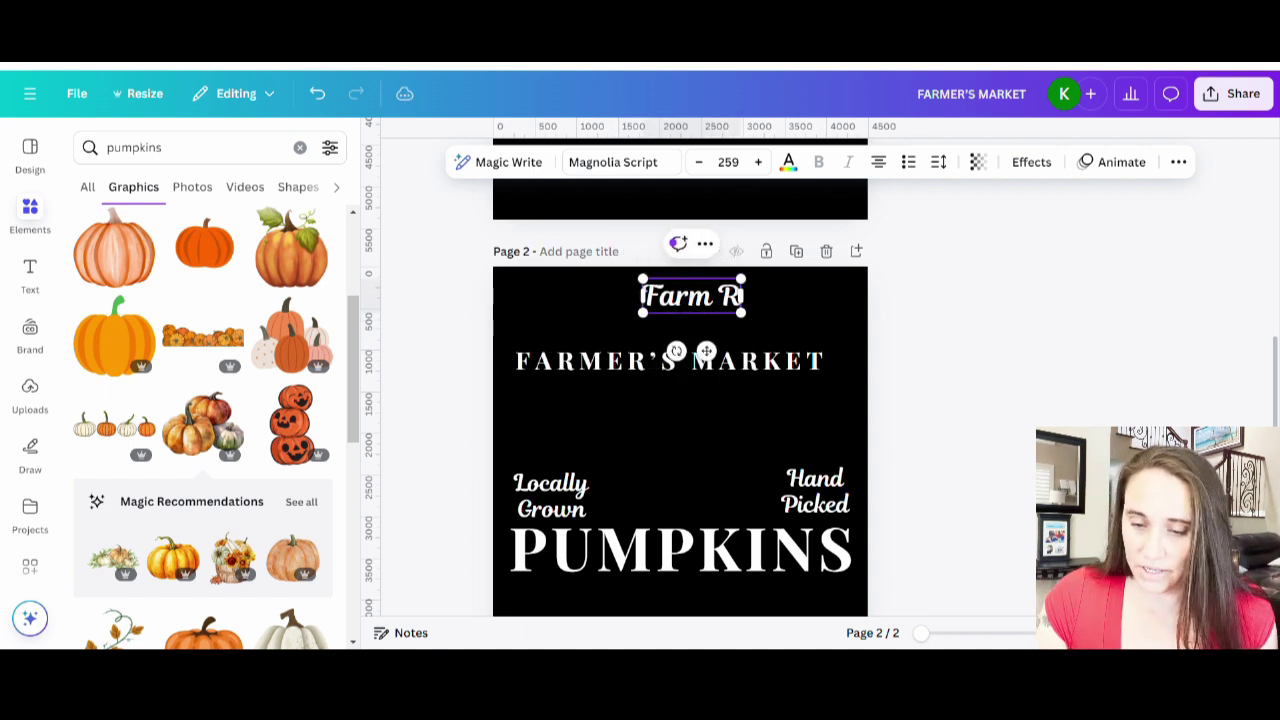
pyautogui.press('BackSpace')
pyautogui.write('Fresh')
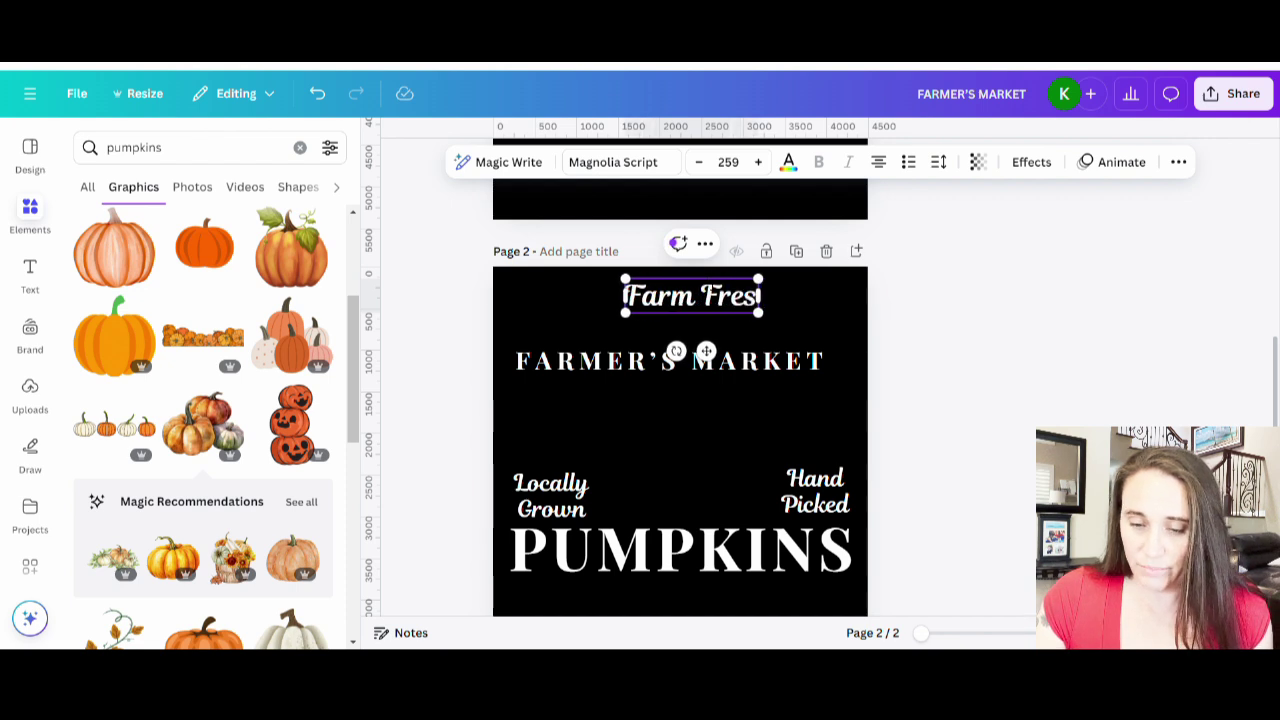
pyautogui.click(811, 314)
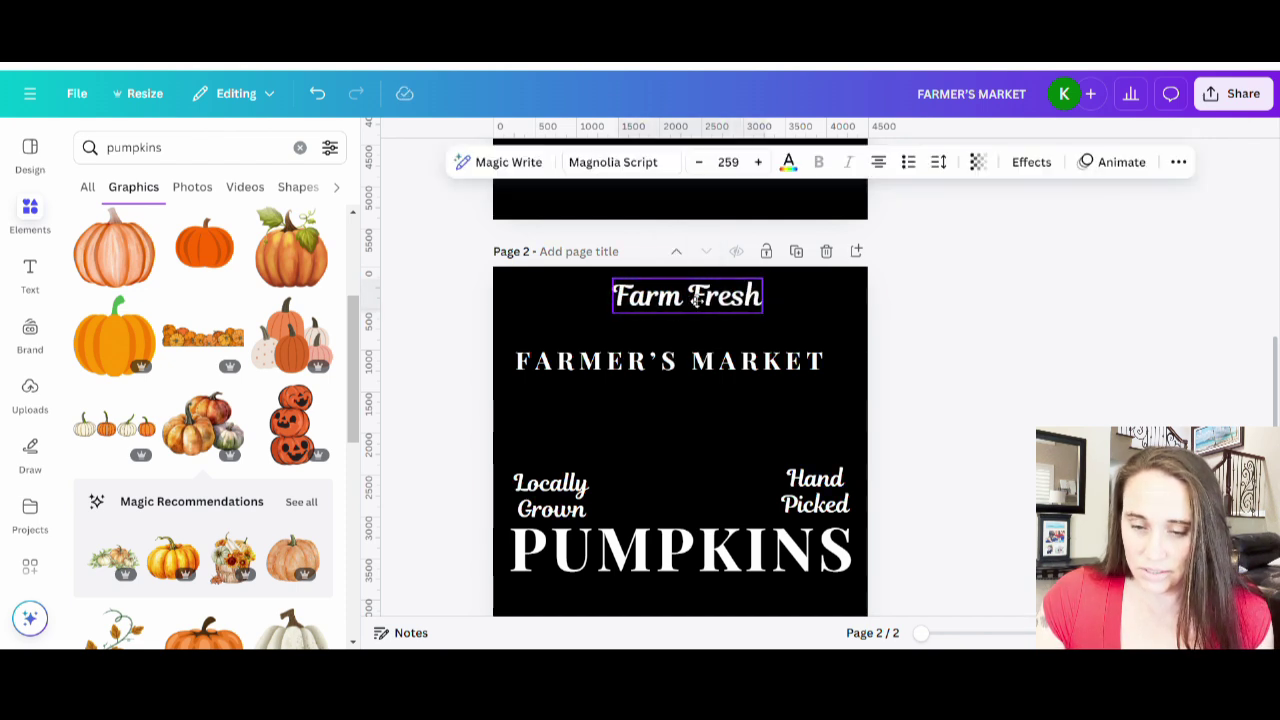
pyautogui.moveTo(686, 294); pyautogui.dragTo(770, 316)
# Replace the FARMER'S MARKET heading text with HARVEST.
pyautogui.click(670, 360)
pyautogui.doubleClick(670, 360)
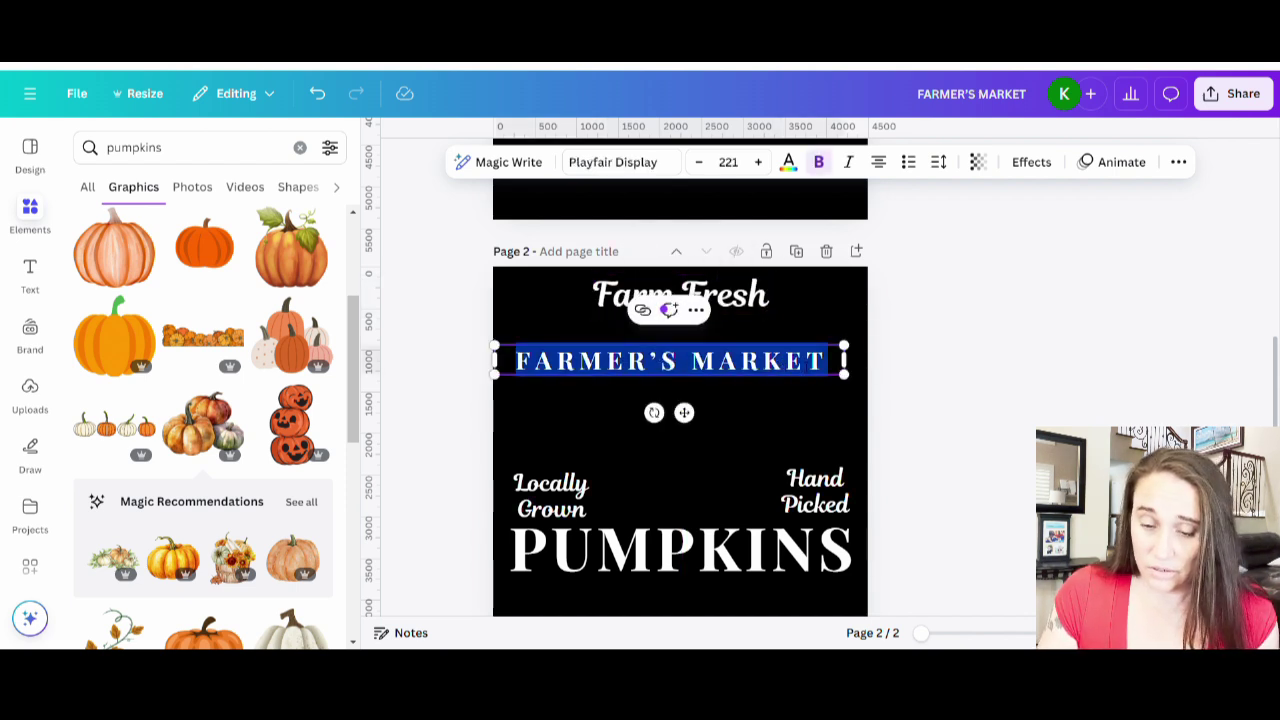
pyautogui.write('har')
pyautogui.press('BackSpace')
pyautogui.press('BackSpace')
pyautogui.write('harvest')
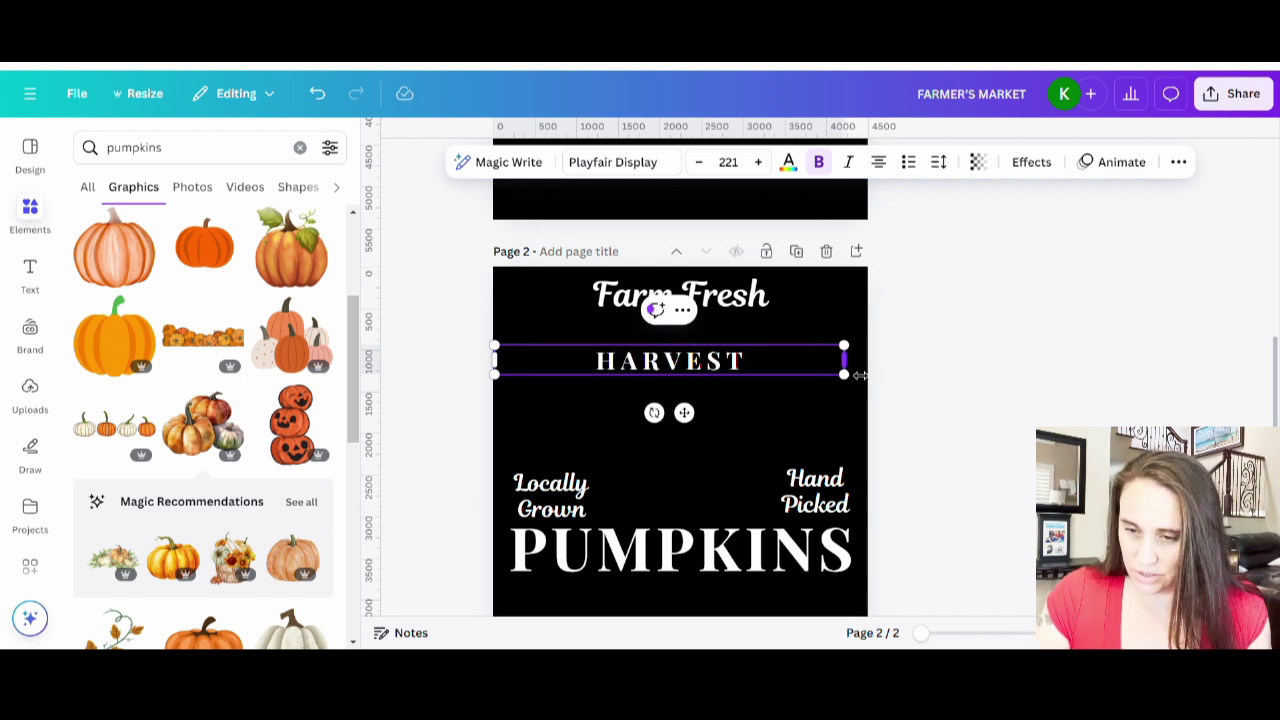
# Tighten HARVEST's letter spacing and enlarge it to size 551, centred under Farm Fresh.
pyautogui.click(939, 163)
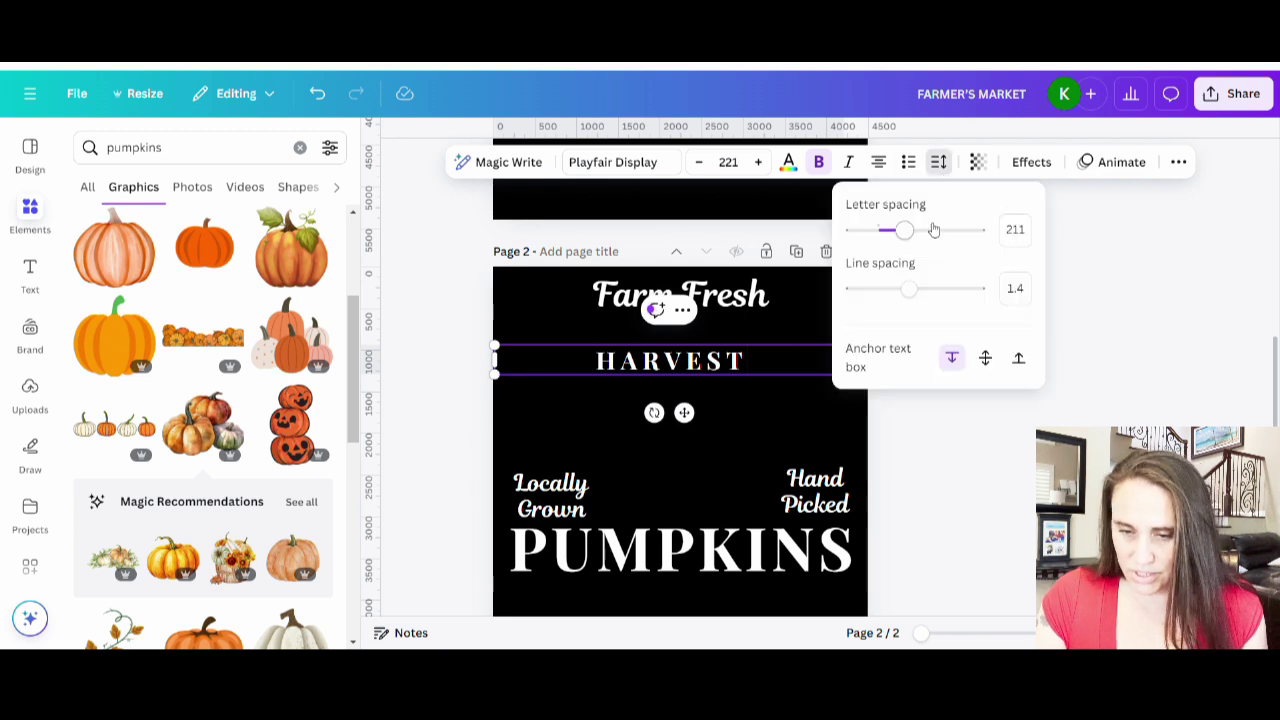
pyautogui.moveTo(907, 234); pyautogui.dragTo(884, 238)
pyautogui.click(844, 375)
pyautogui.click(790, 368)
pyautogui.moveTo(844, 370); pyautogui.dragTo(897, 346)
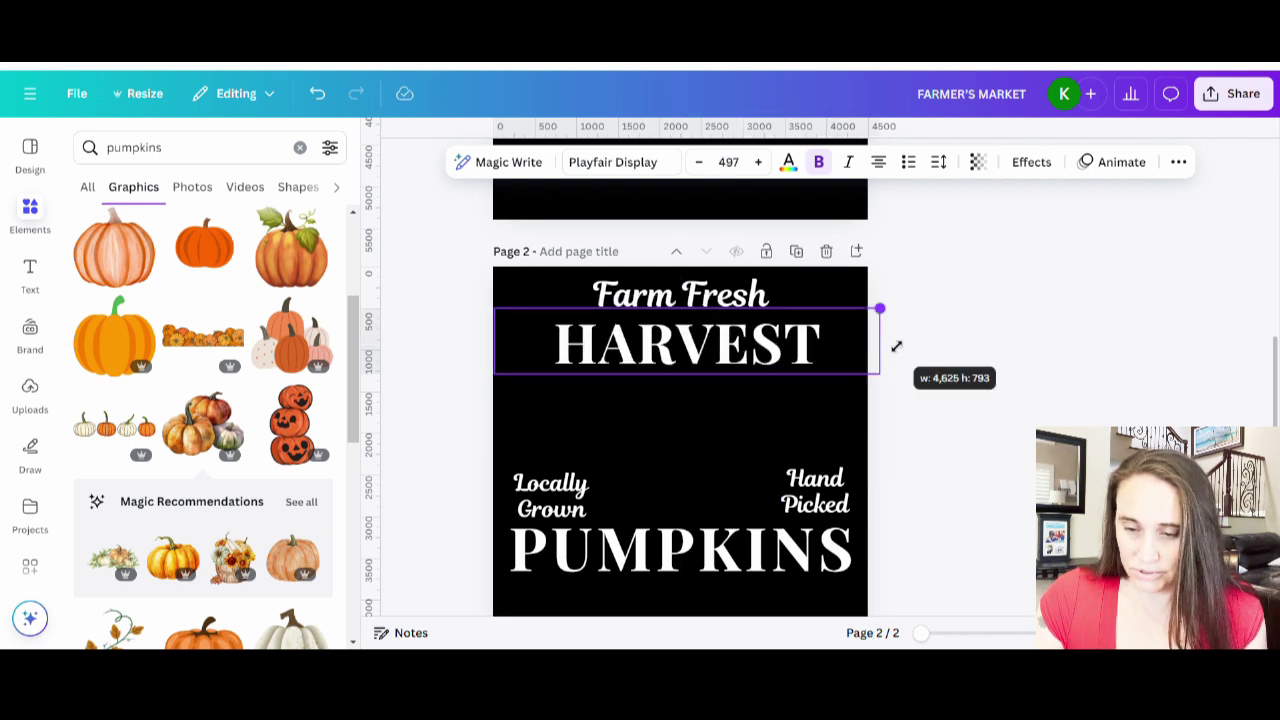
pyautogui.click(797, 405)
pyautogui.moveTo(757, 345); pyautogui.dragTo(733, 347)
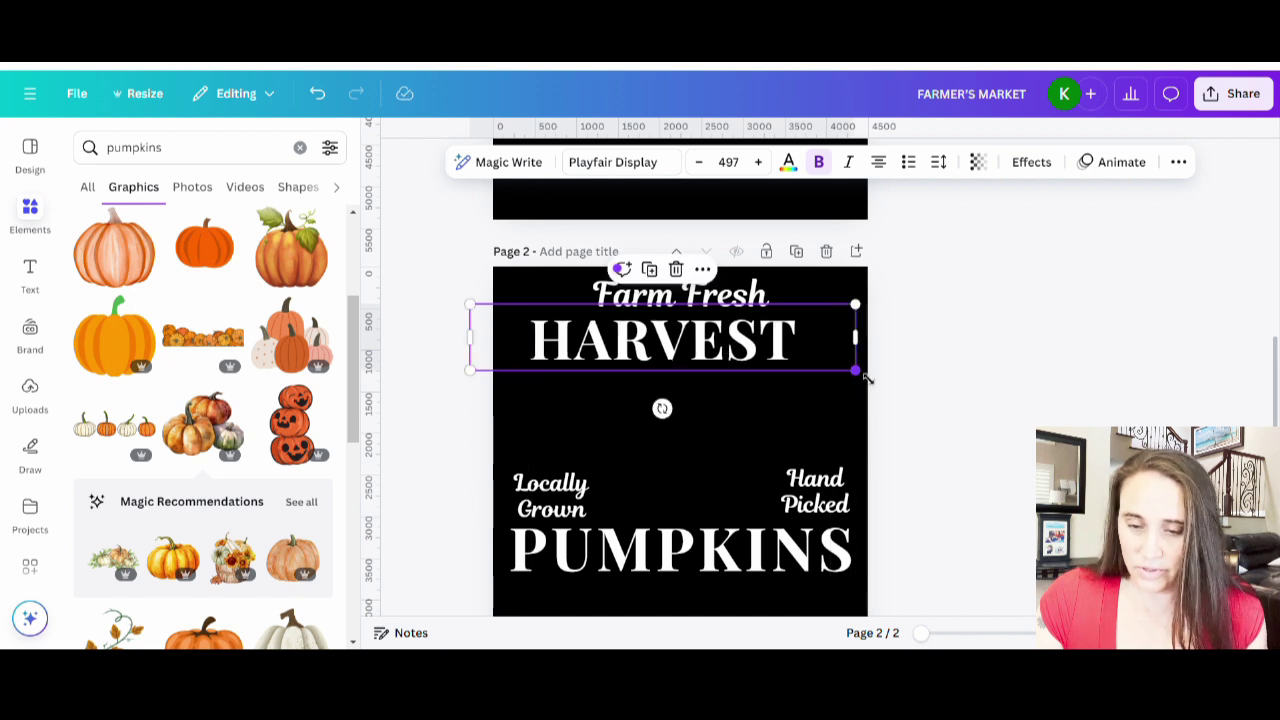
pyautogui.moveTo(866, 377); pyautogui.dragTo(907, 399)
pyautogui.moveTo(718, 345); pyautogui.dragTo(714, 345)
pyautogui.click(1002, 371)
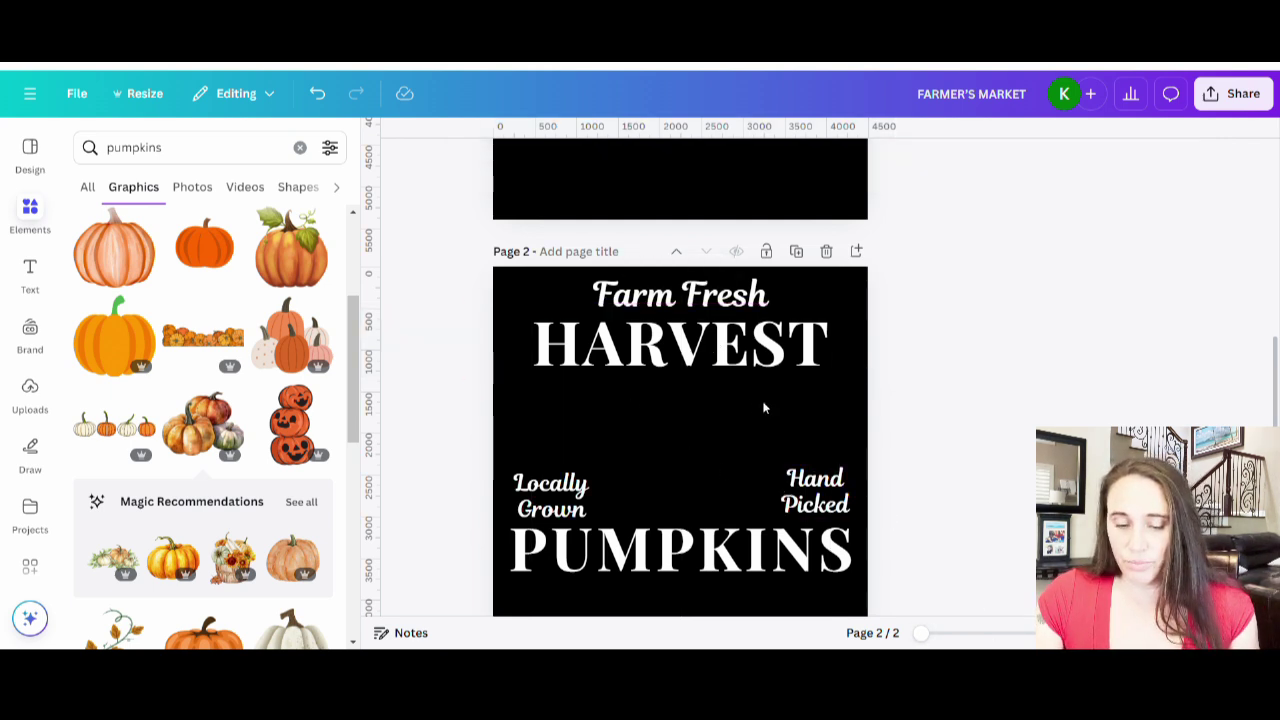
# Lower PUMPKINS and change Hand Picked to 'Organic', placed beneath HARVEST.
pyautogui.moveTo(795, 558); pyautogui.dragTo(798, 592)
pyautogui.click(810, 530)
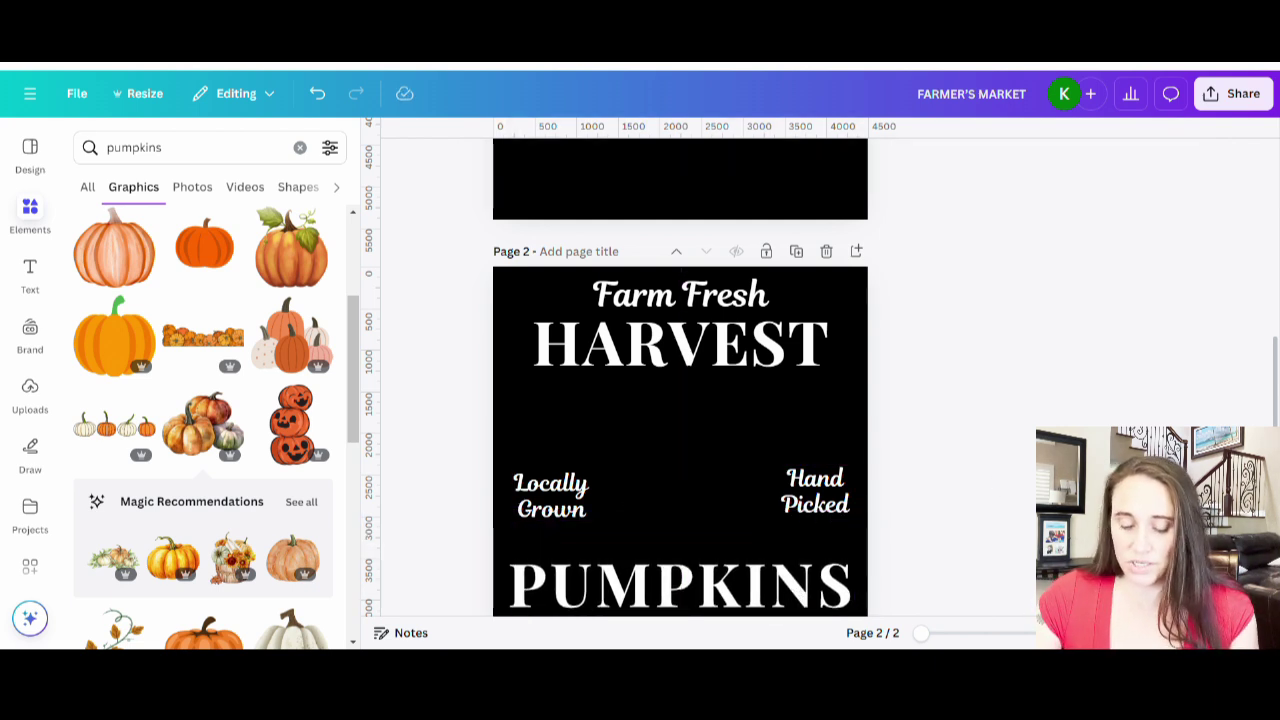
pyautogui.moveTo(826, 494); pyautogui.dragTo(815, 419)
pyautogui.doubleClick(815, 419)
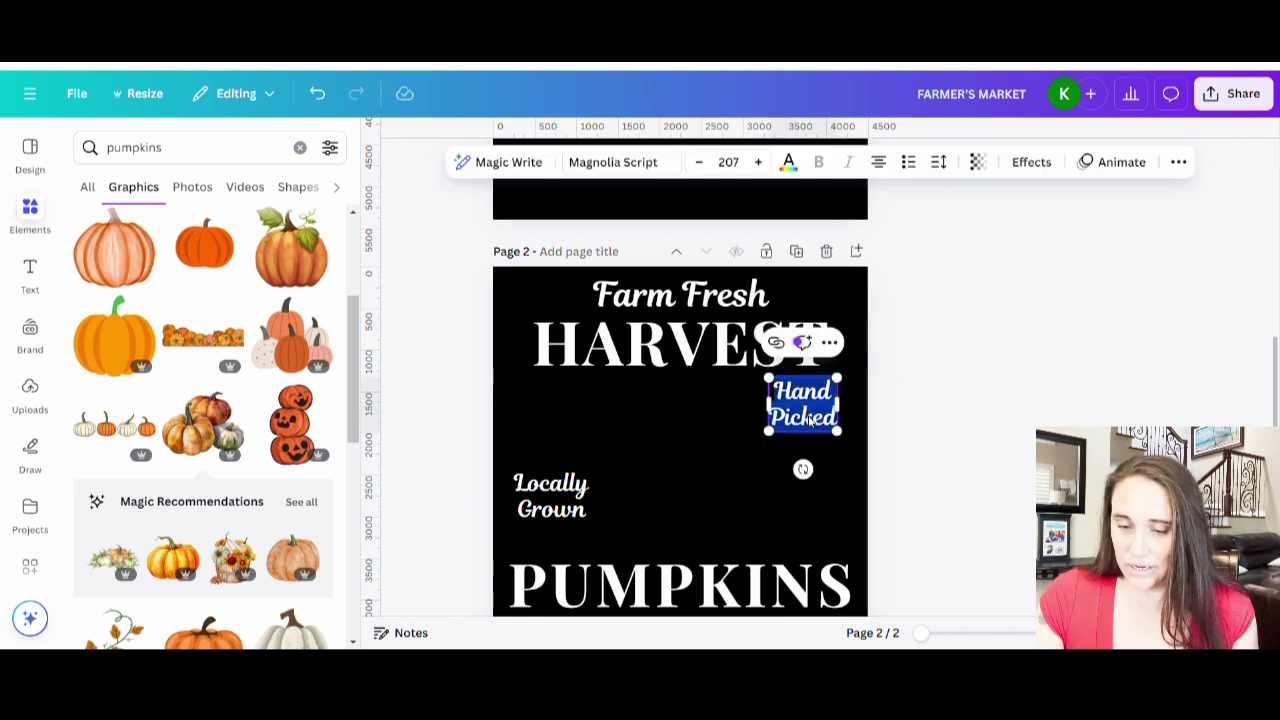
pyautogui.press('BackSpace')
pyautogui.write('Organic')
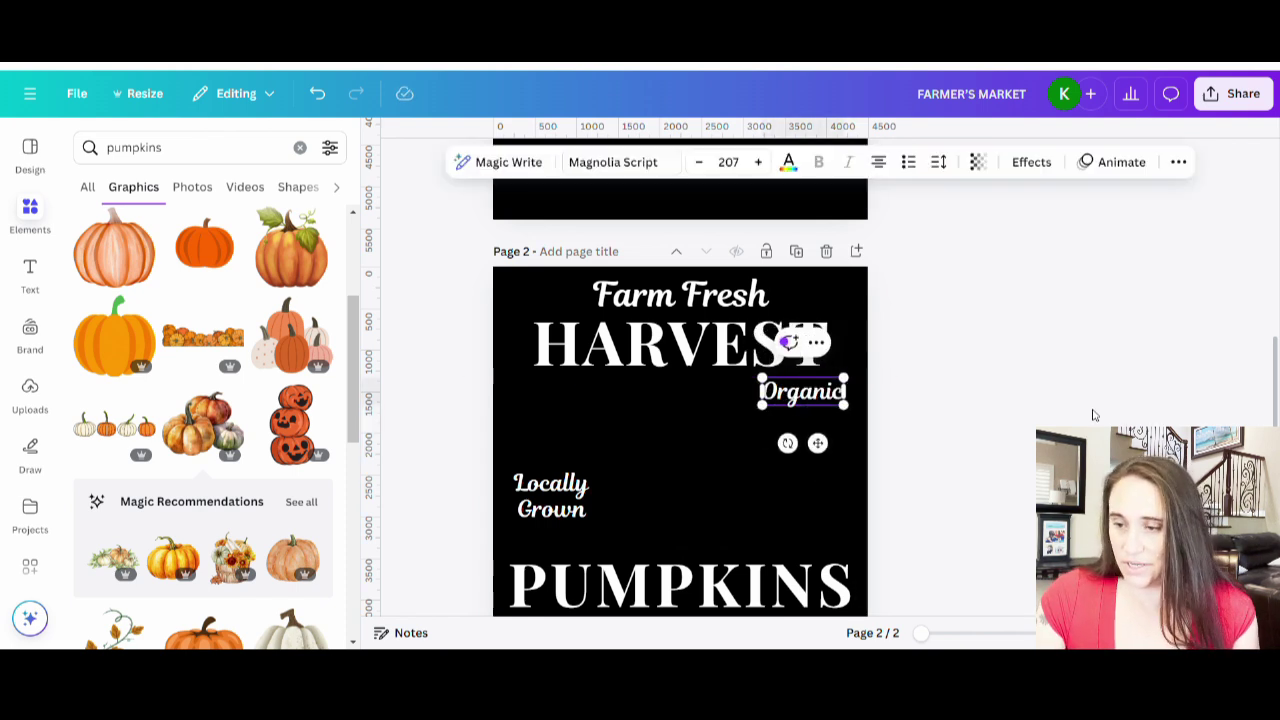
pyautogui.click(1080, 410)
pyautogui.moveTo(765, 398); pyautogui.dragTo(752, 398)
# Widen Locally Grown onto one line and place it just above PUMPKINS.
pyautogui.click(491, 508)
pyautogui.moveTo(567, 512); pyautogui.dragTo(560, 548)
pyautogui.doubleClick(560, 548)
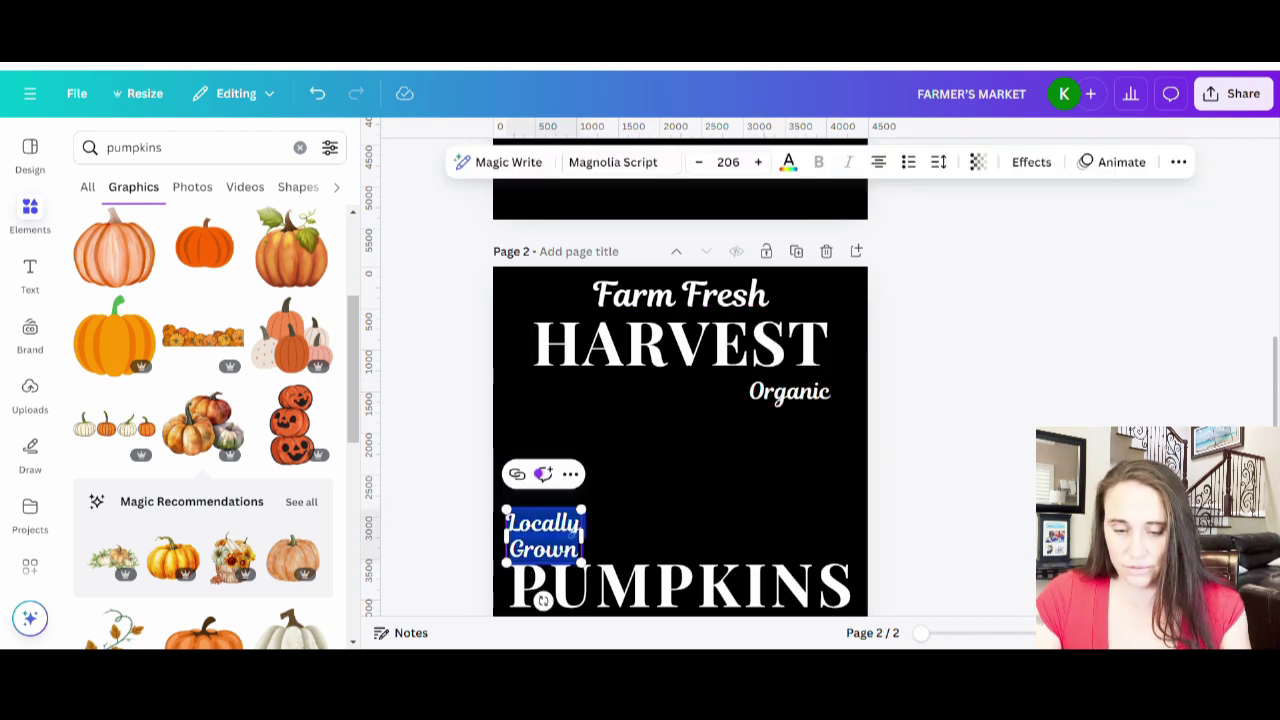
pyautogui.moveTo(595, 545); pyautogui.dragTo(696, 540)
pyautogui.press('Escape')
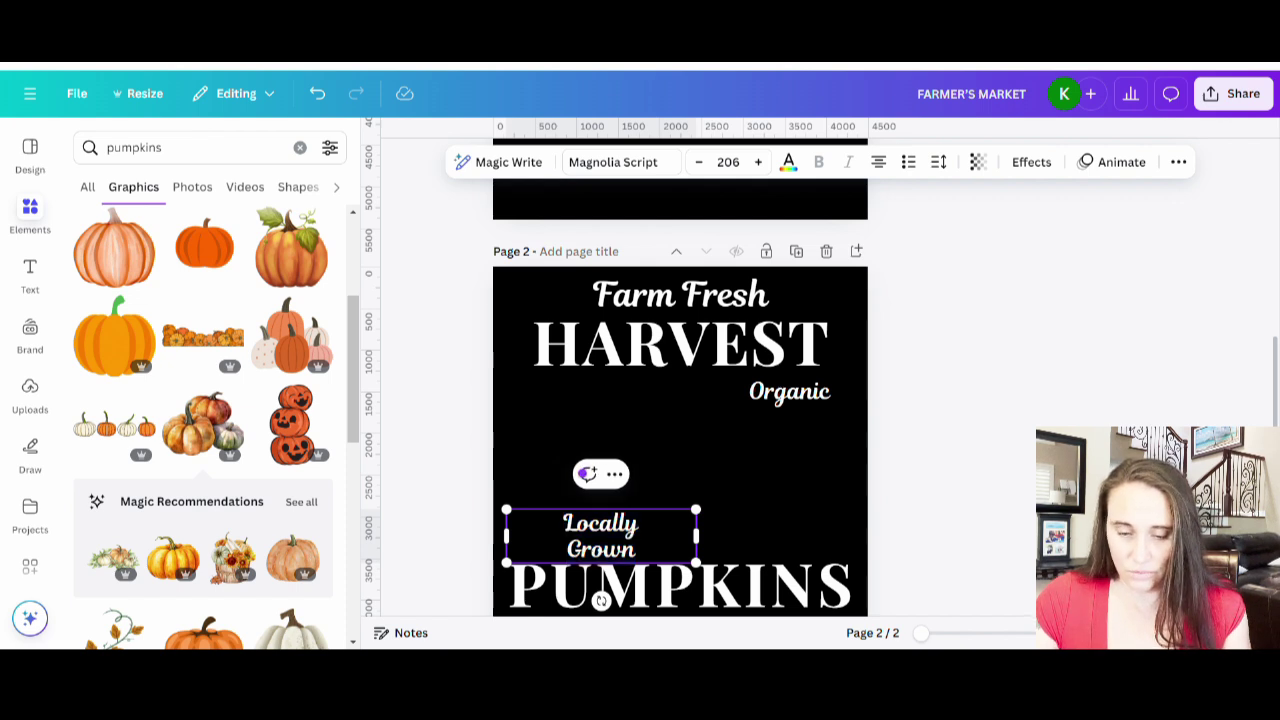
pyautogui.click(944, 493)
pyautogui.moveTo(625, 527); pyautogui.dragTo(609, 545)
pyautogui.click(1000, 537)
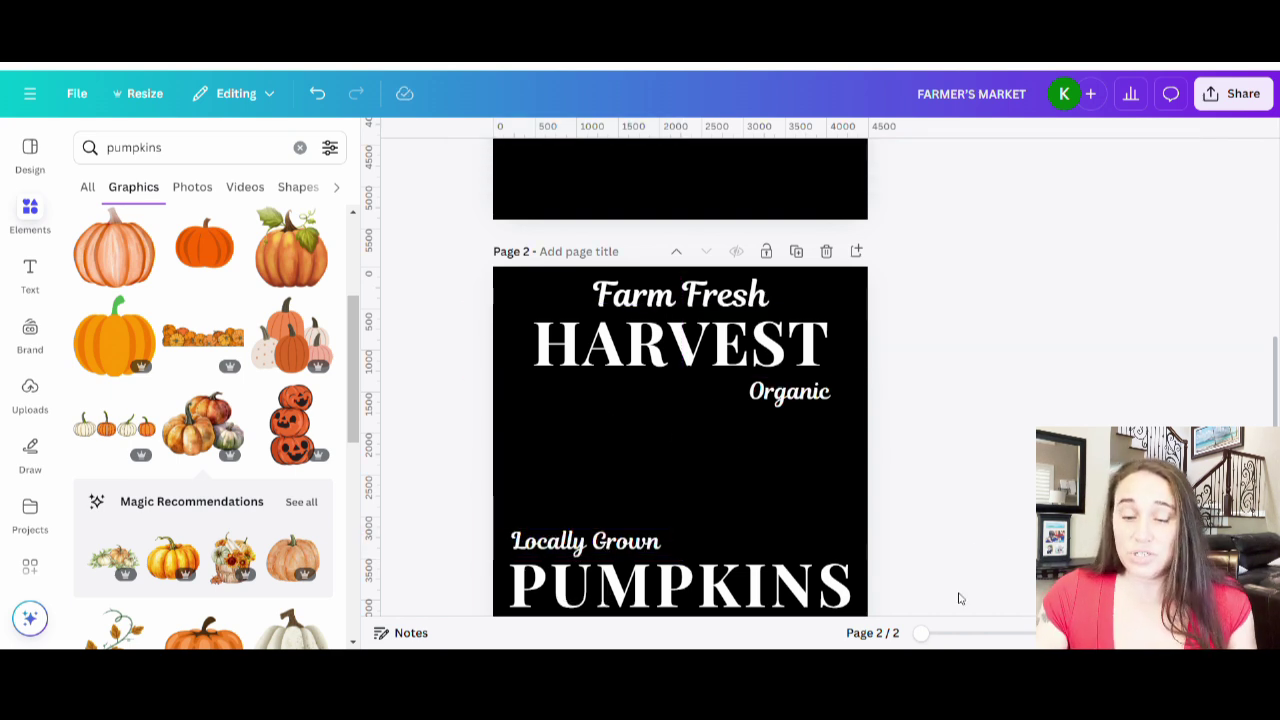
pyautogui.scroll(-2, 869, 329)
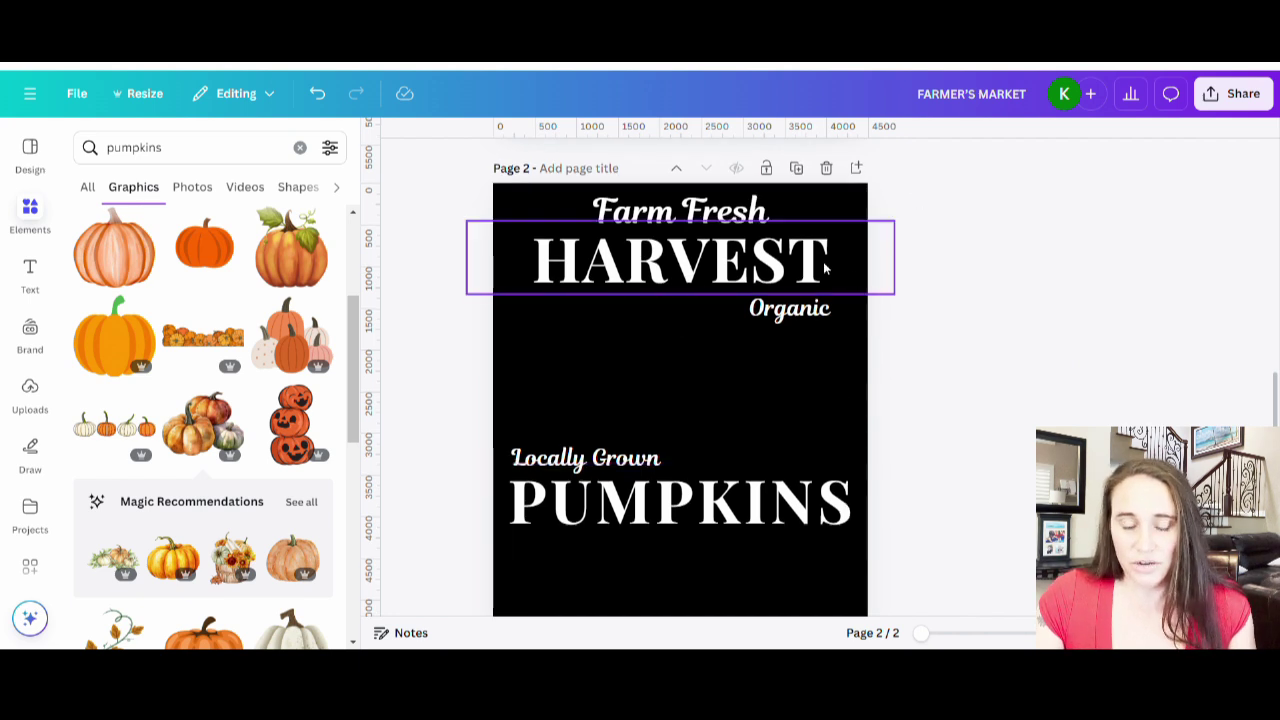
# Change the PUMPKINS font to ITC Benguiat Condensed and enlarge it.
pyautogui.click(779, 510)
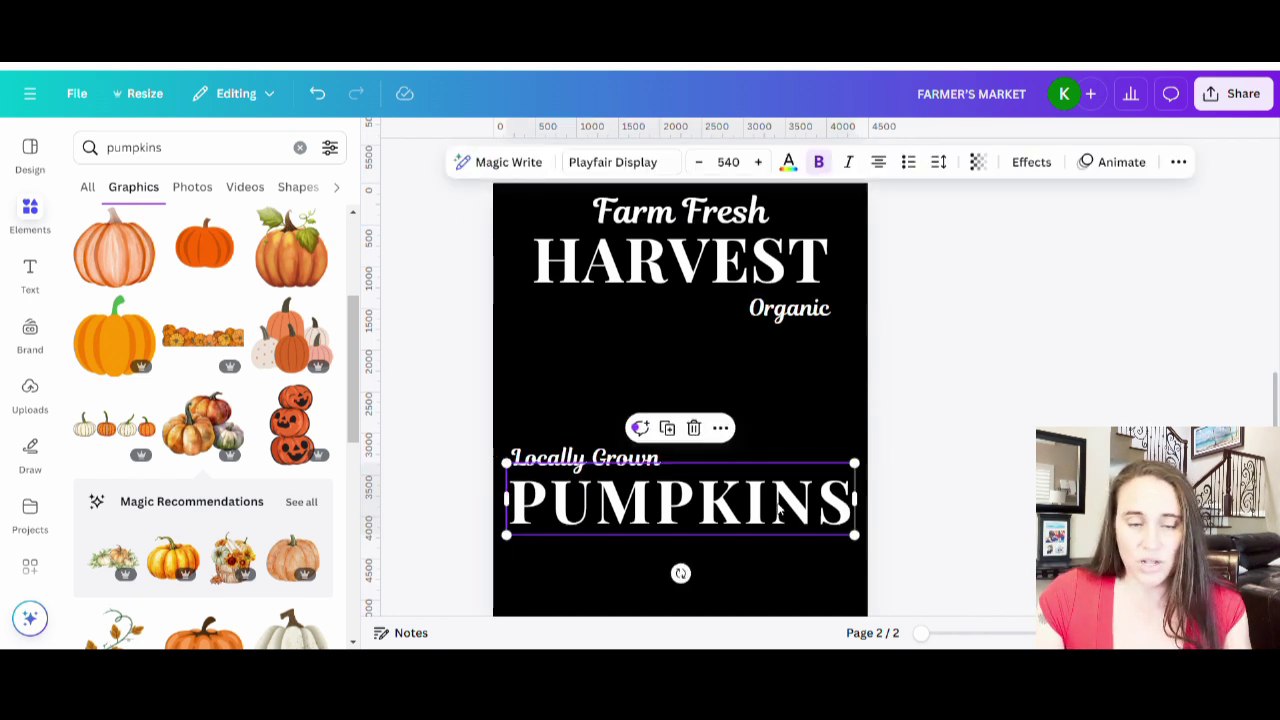
pyautogui.click(612, 162)
pyautogui.write('magnol')
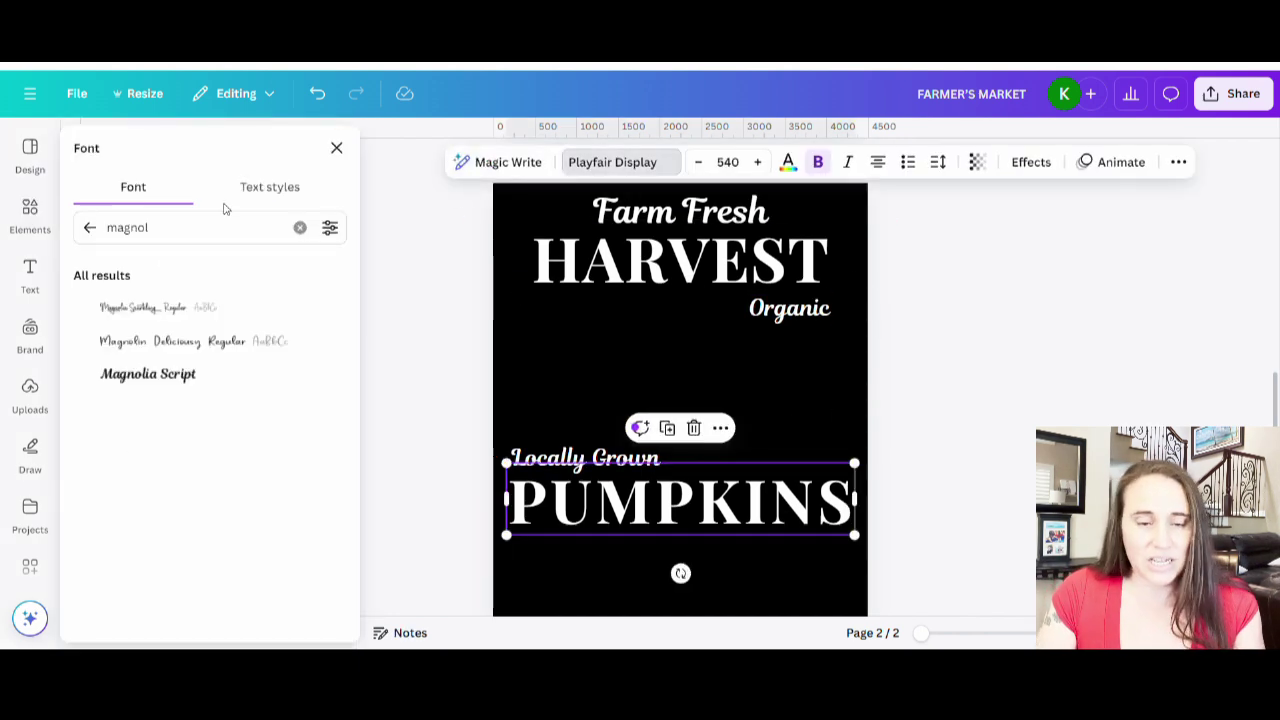
pyautogui.moveTo(182, 236); pyautogui.dragTo(108, 229)
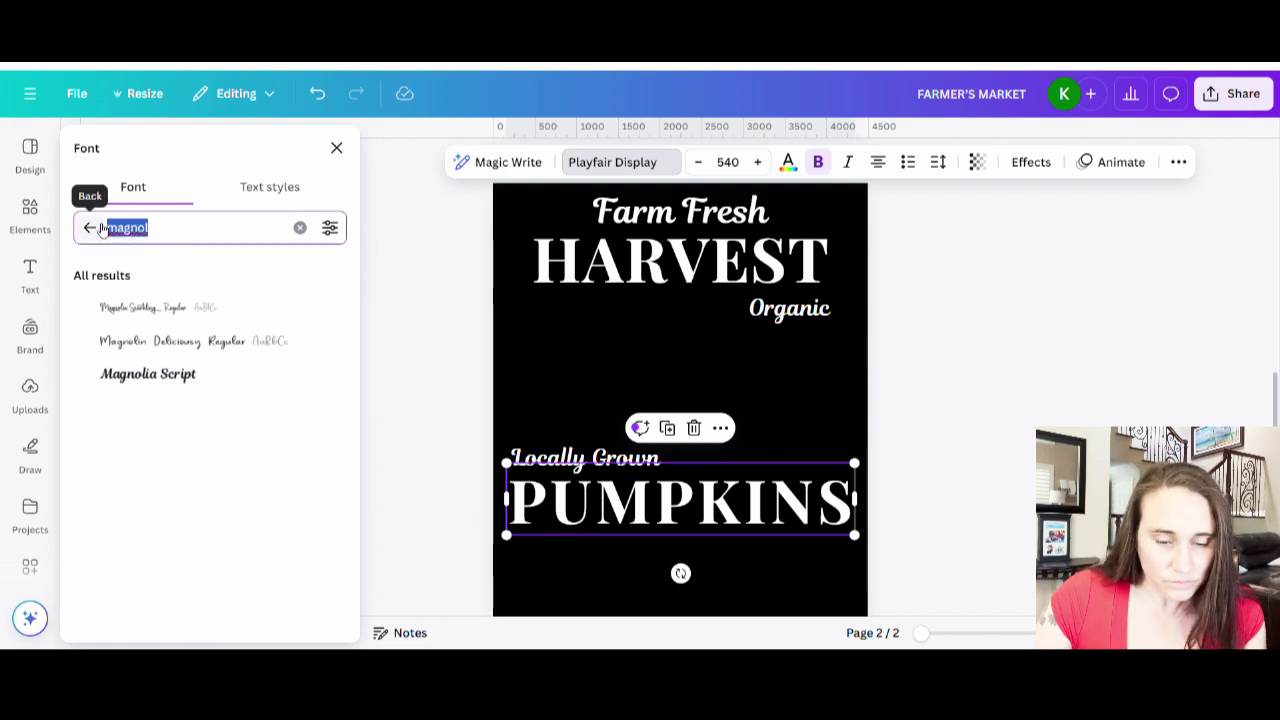
pyautogui.press('BackSpace')
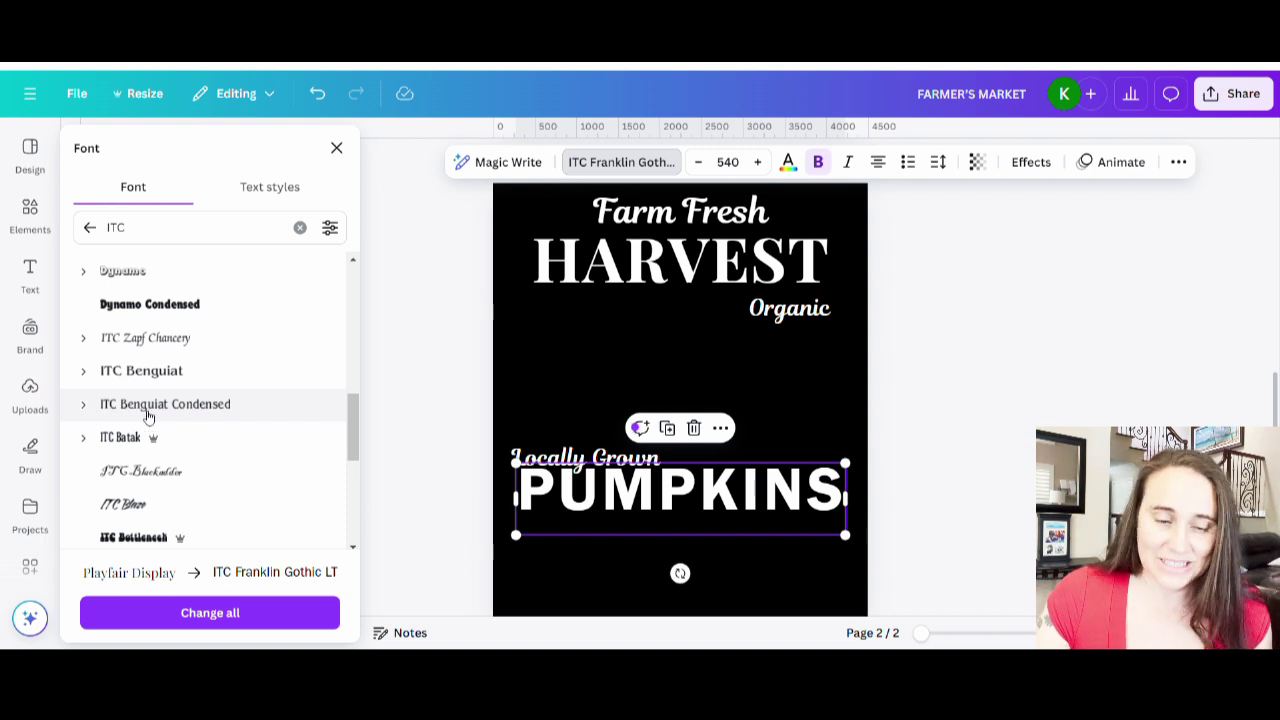
pyautogui.click(150, 410)
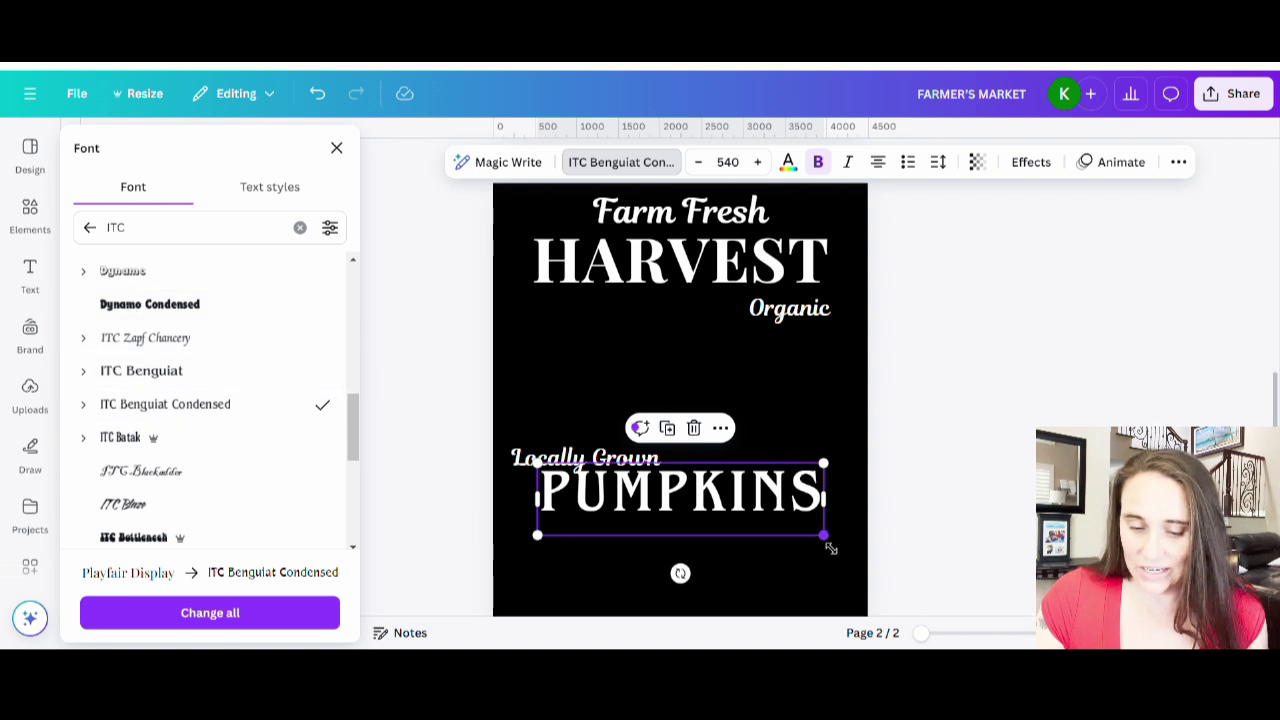
pyautogui.moveTo(828, 546); pyautogui.dragTo(878, 552)
pyautogui.moveTo(801, 510); pyautogui.dragTo(775, 532)
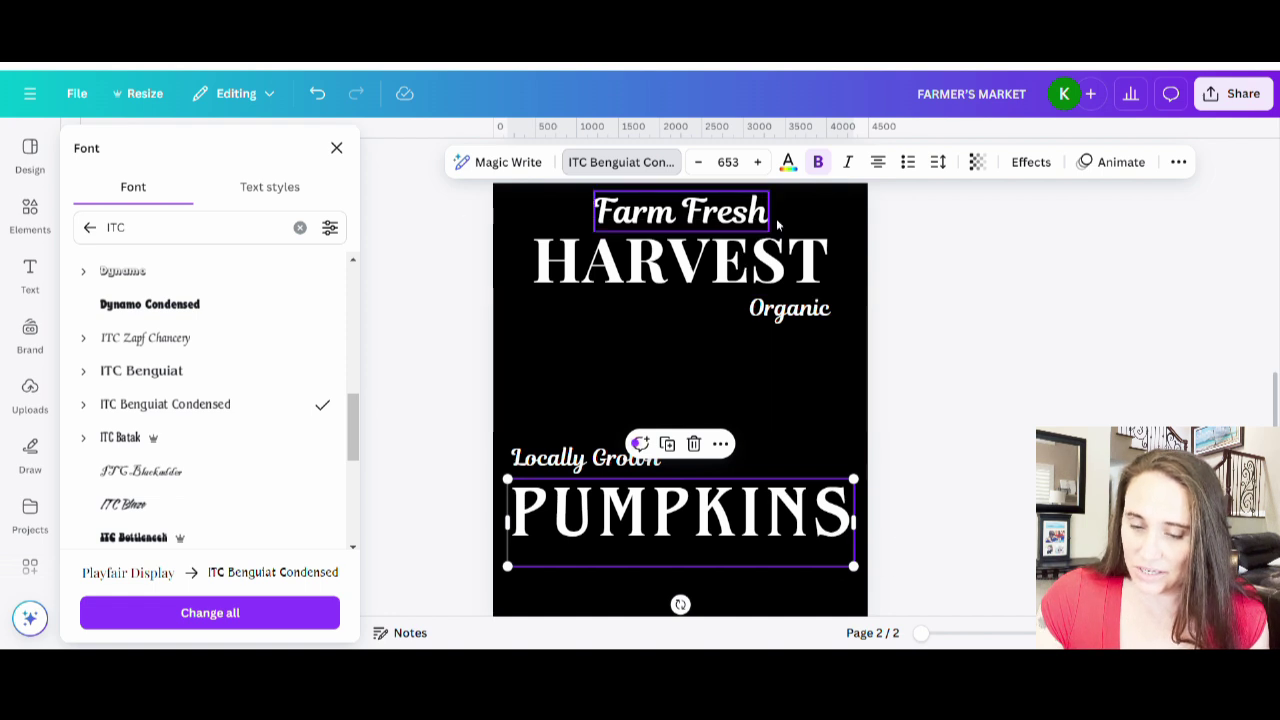
# Set PUMPKINS letter spacing to 0 and enlarge it to size 749 across the page bottom.
pyautogui.click(938, 162)
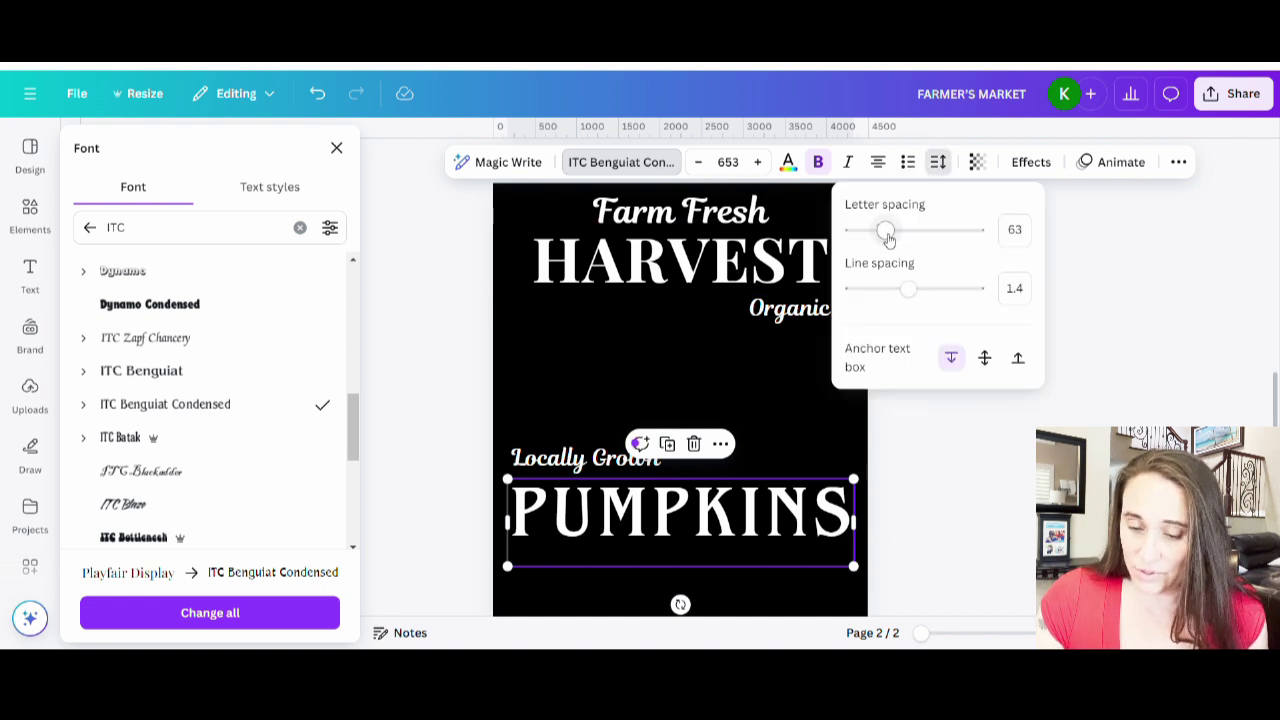
pyautogui.moveTo(889, 231); pyautogui.dragTo(880, 236)
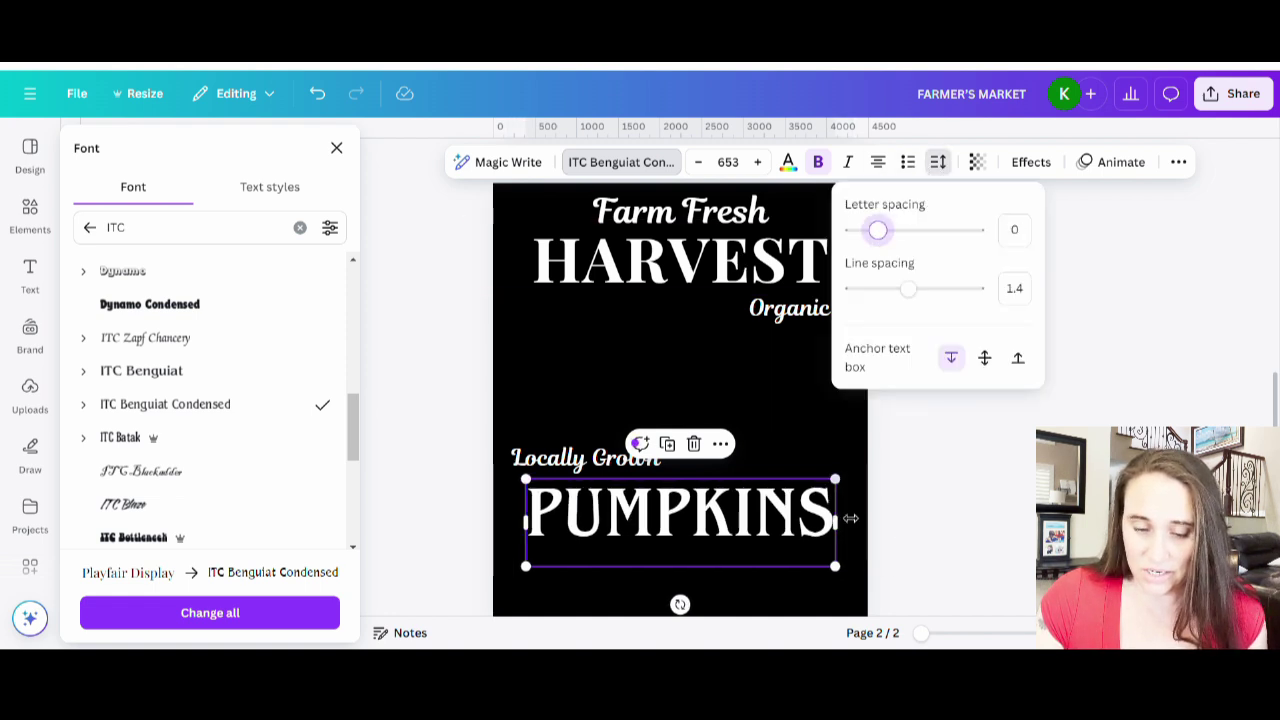
pyautogui.moveTo(839, 578); pyautogui.dragTo(840, 593)
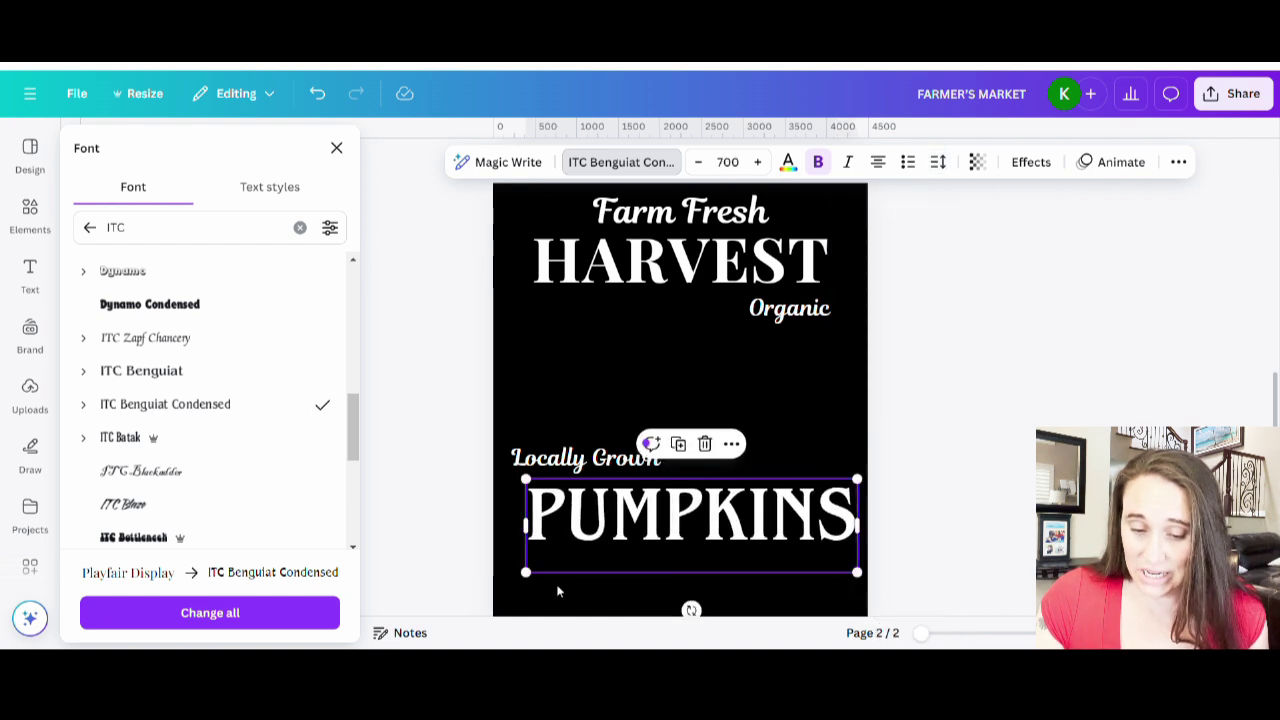
pyautogui.moveTo(535, 584); pyautogui.dragTo(504, 580)
pyautogui.moveTo(783, 508); pyautogui.dragTo(787, 534)
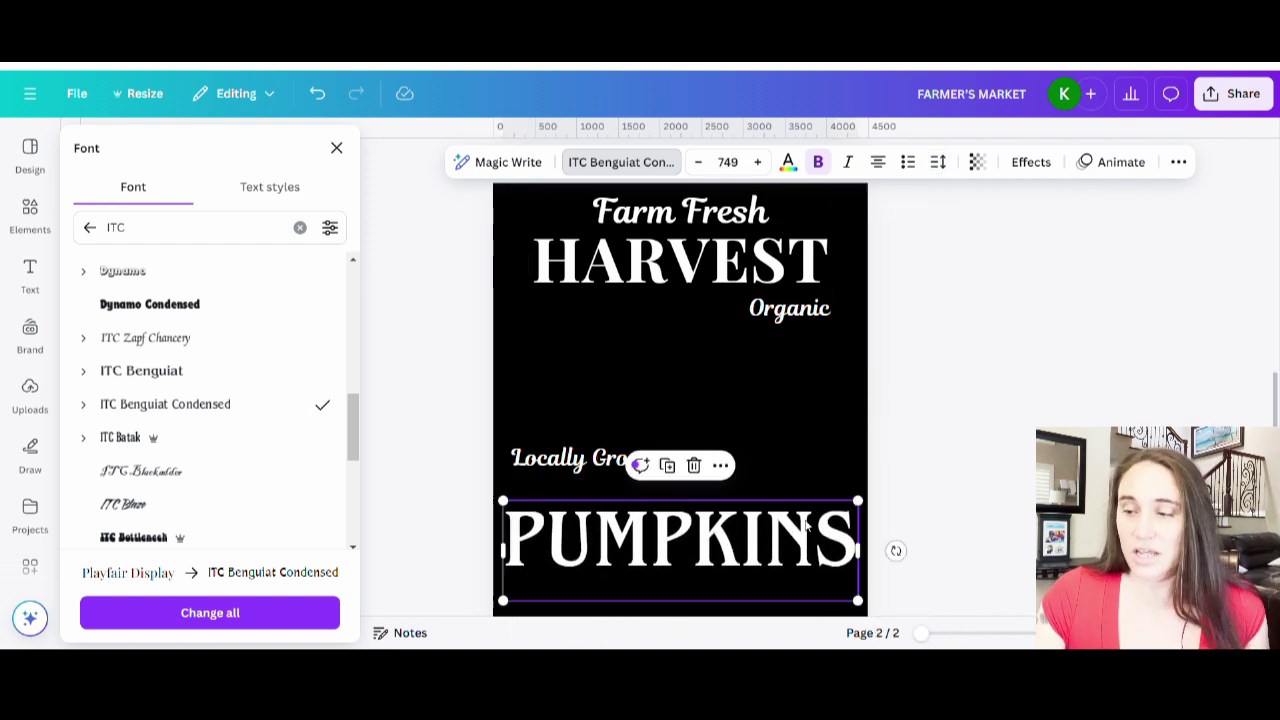
pyautogui.click(981, 456)
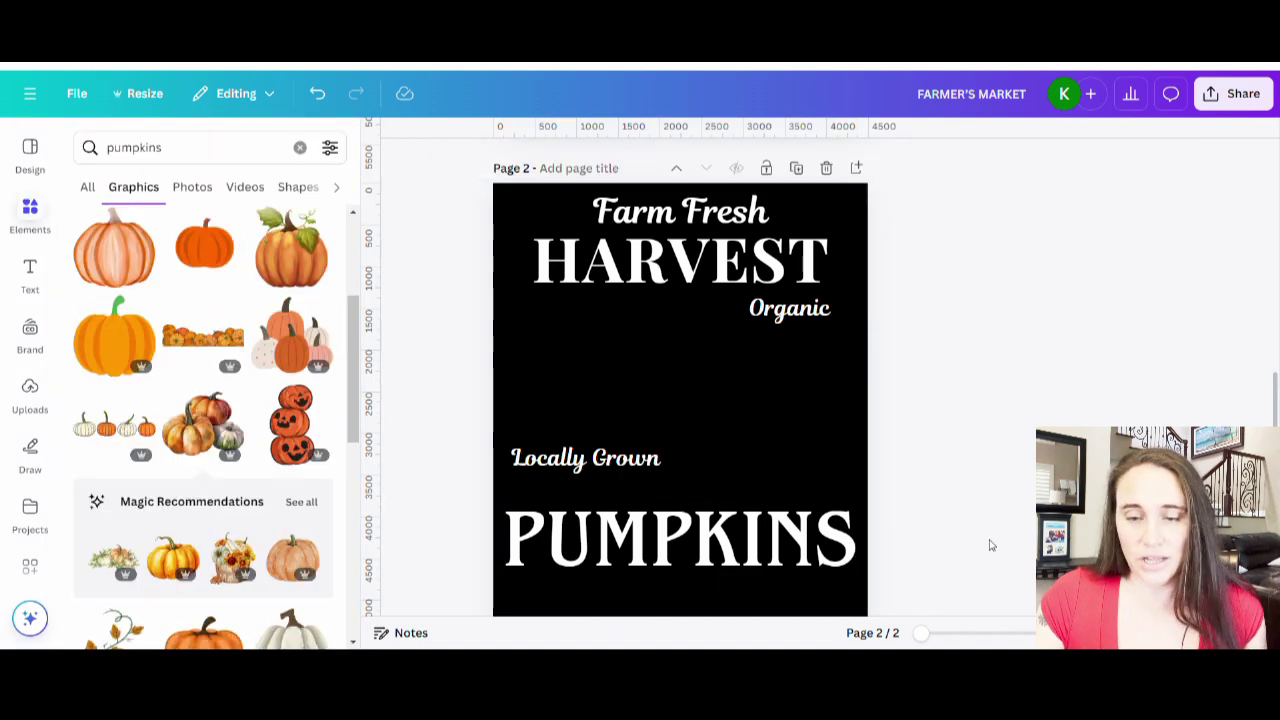
# Search fonts for 'cyr' and set HARVEST in Cyrillic Bodoni.
pyautogui.click(758, 258)
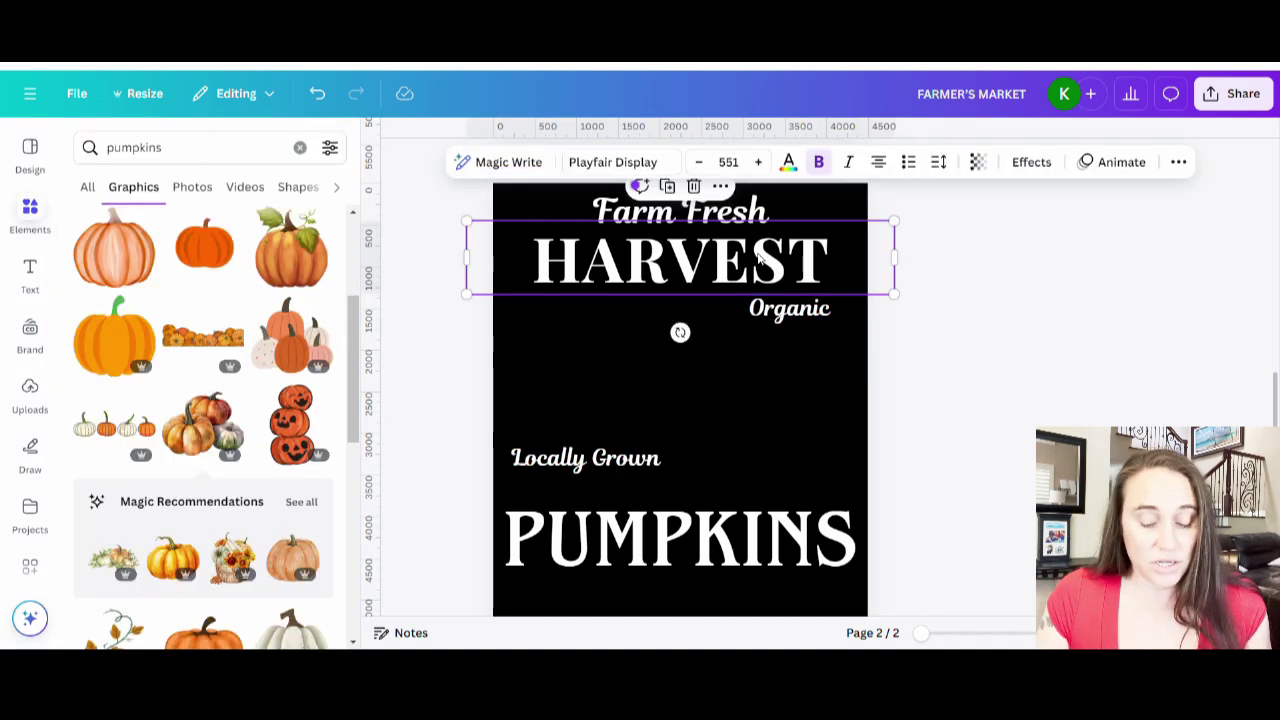
pyautogui.click(612, 162)
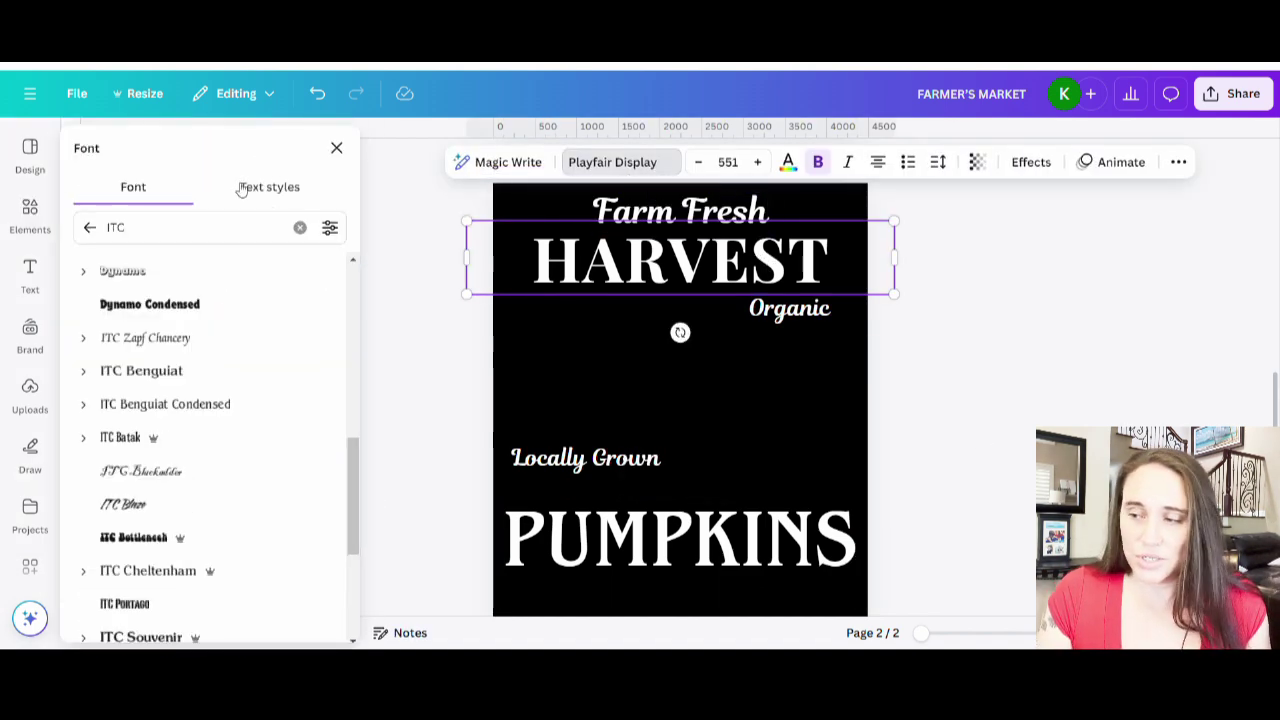
pyautogui.tripleClick(199, 229)
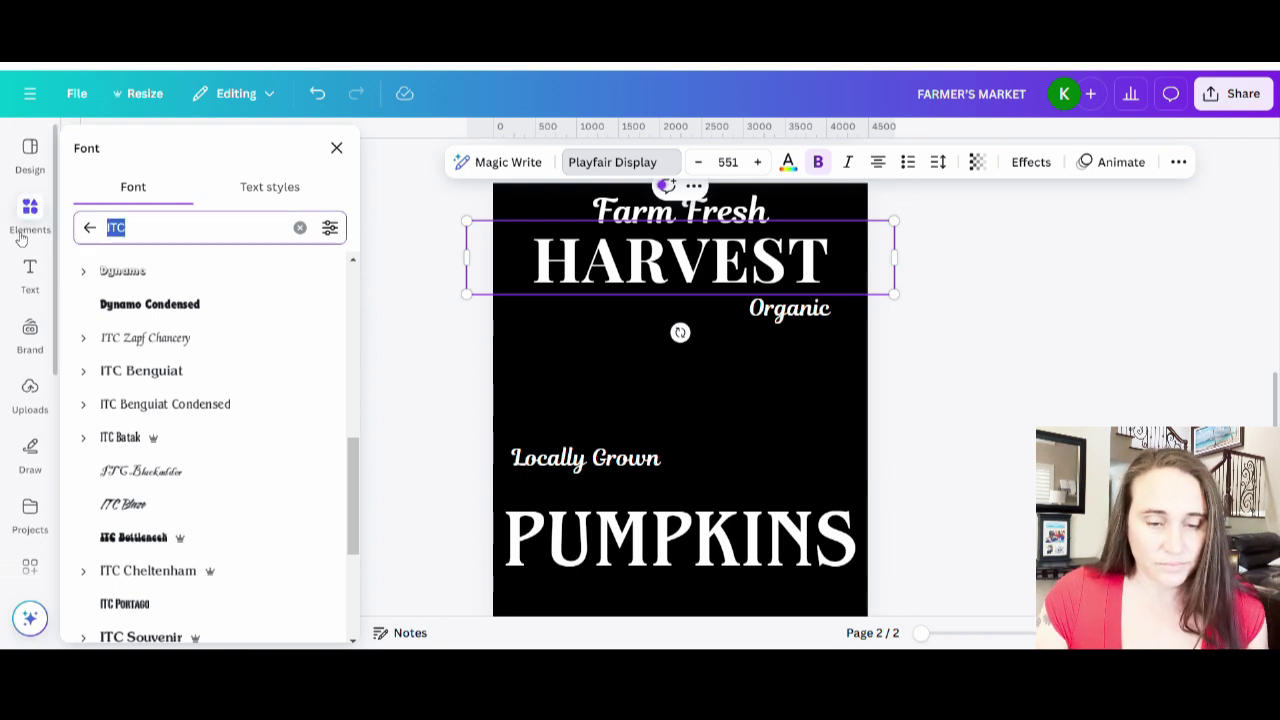
pyautogui.write('cyrillic')
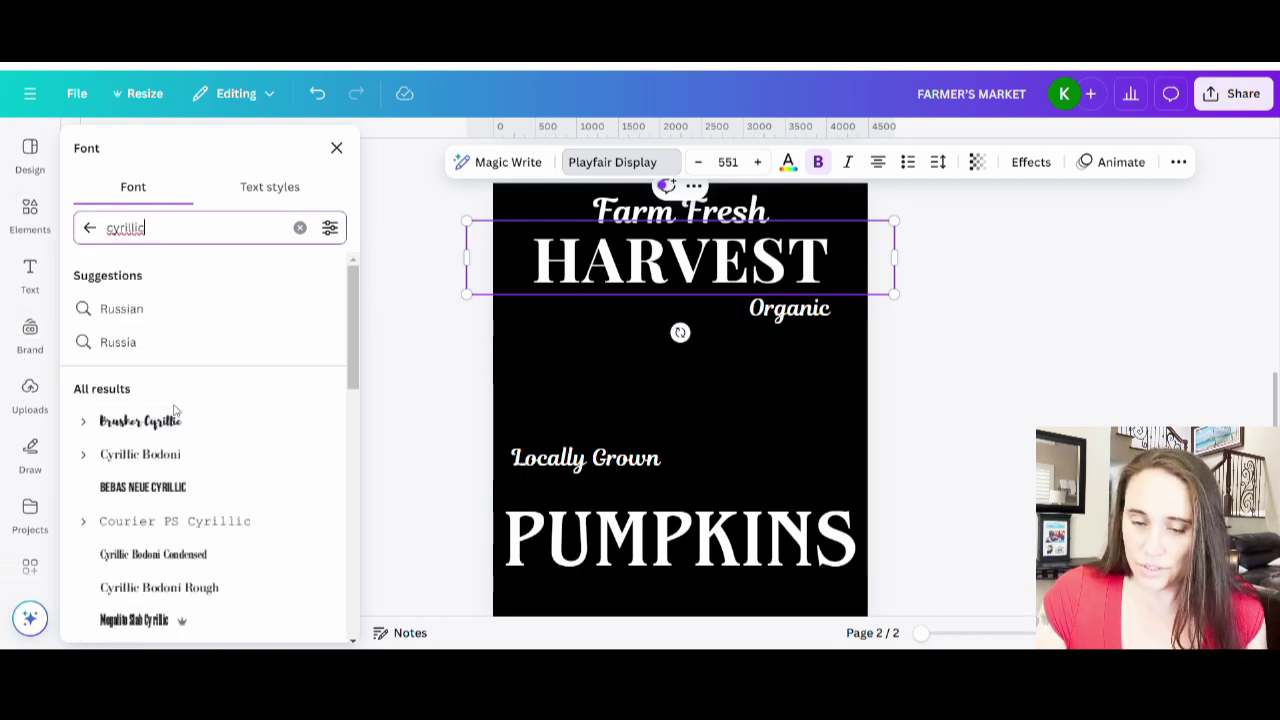
pyautogui.click(165, 460)
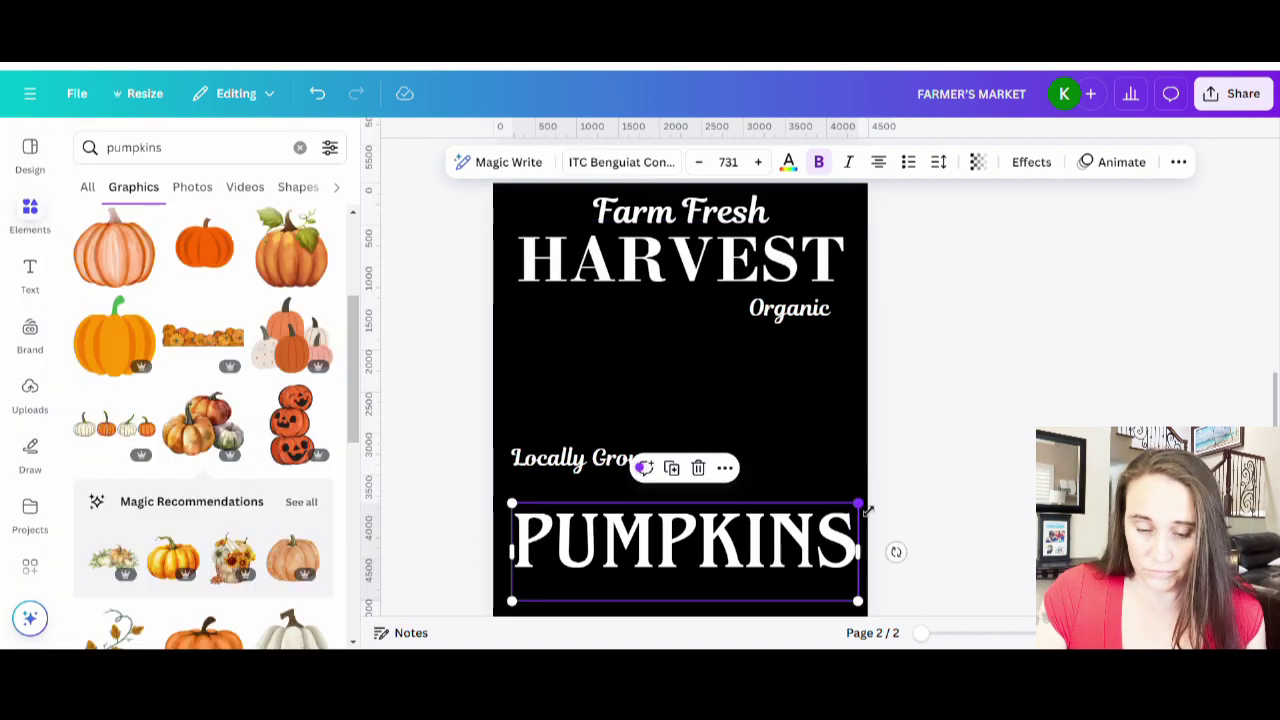
# Shrink PUMPKINS slightly, drop Locally Grown just above it, and raise Organic under HARVEST.
pyautogui.moveTo(857, 506); pyautogui.dragTo(848, 507)
pyautogui.click(964, 487)
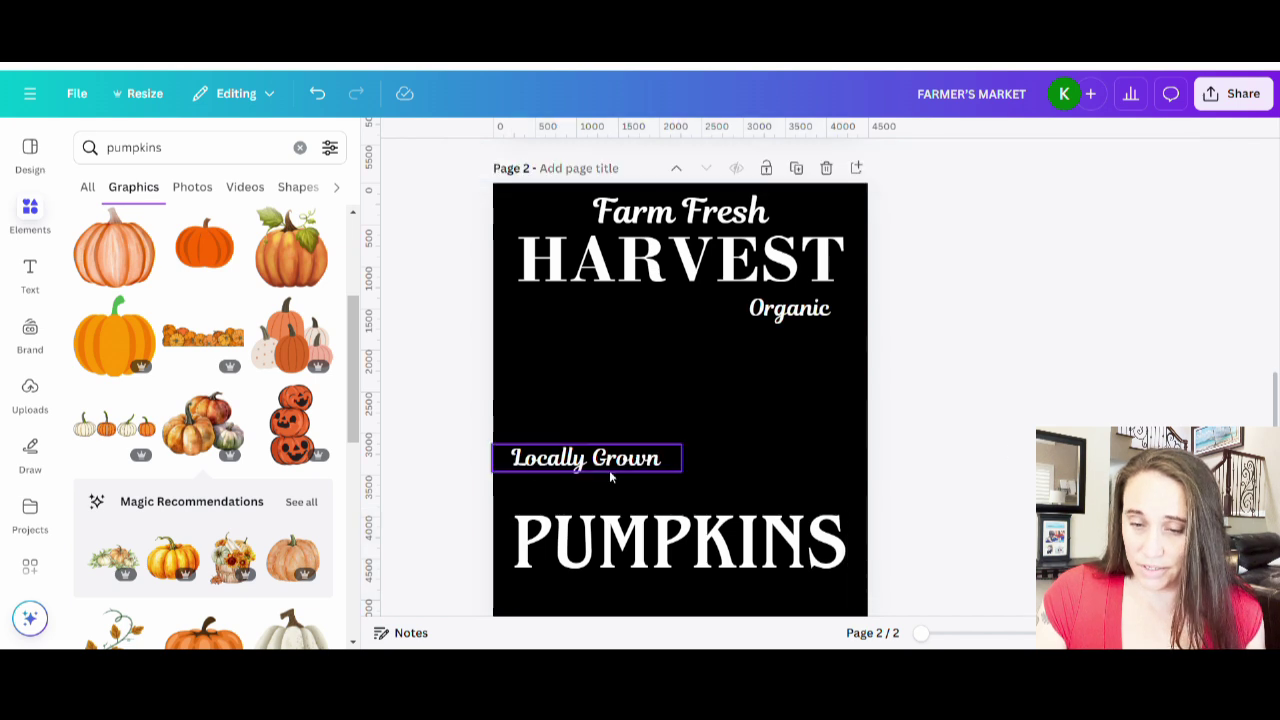
pyautogui.moveTo(610, 474); pyautogui.dragTo(619, 513)
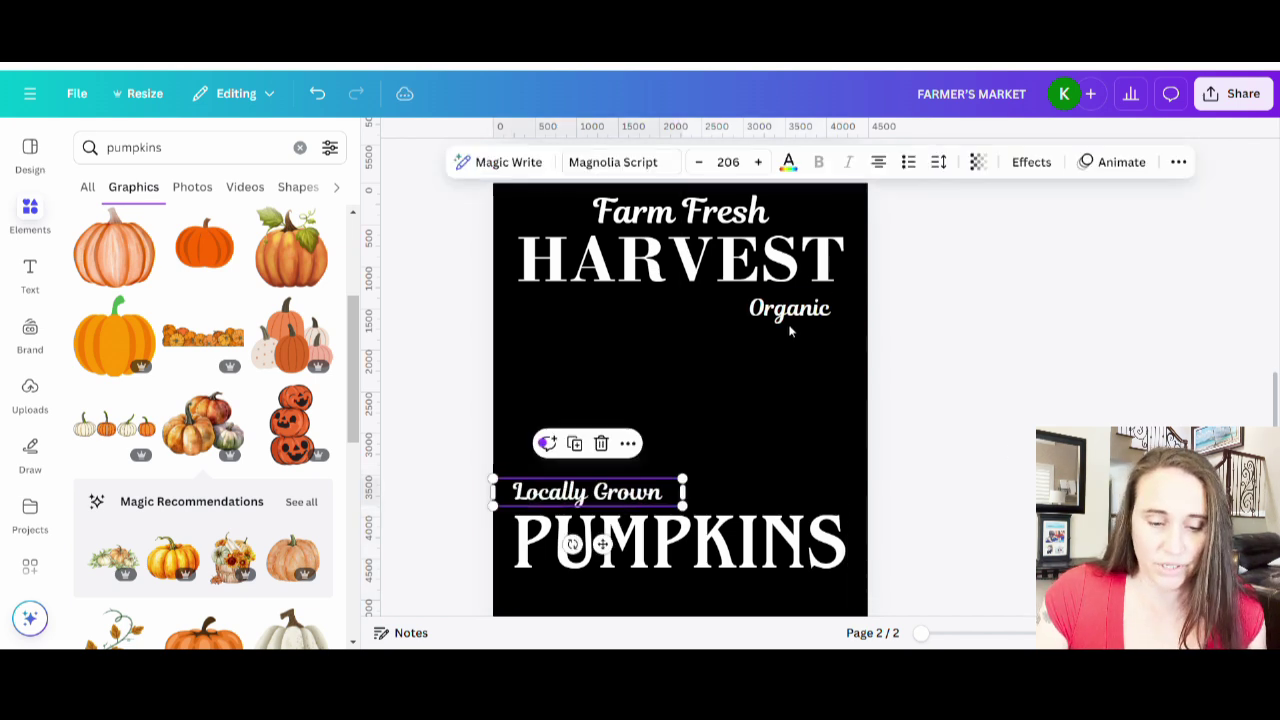
pyautogui.moveTo(791, 319); pyautogui.dragTo(807, 320)
pyautogui.press('Escape')
# Add the watercolor pumpkin cluster, flip it horizontally, enlarge, centre and tilt it about 3°.
pyautogui.click(198, 440)
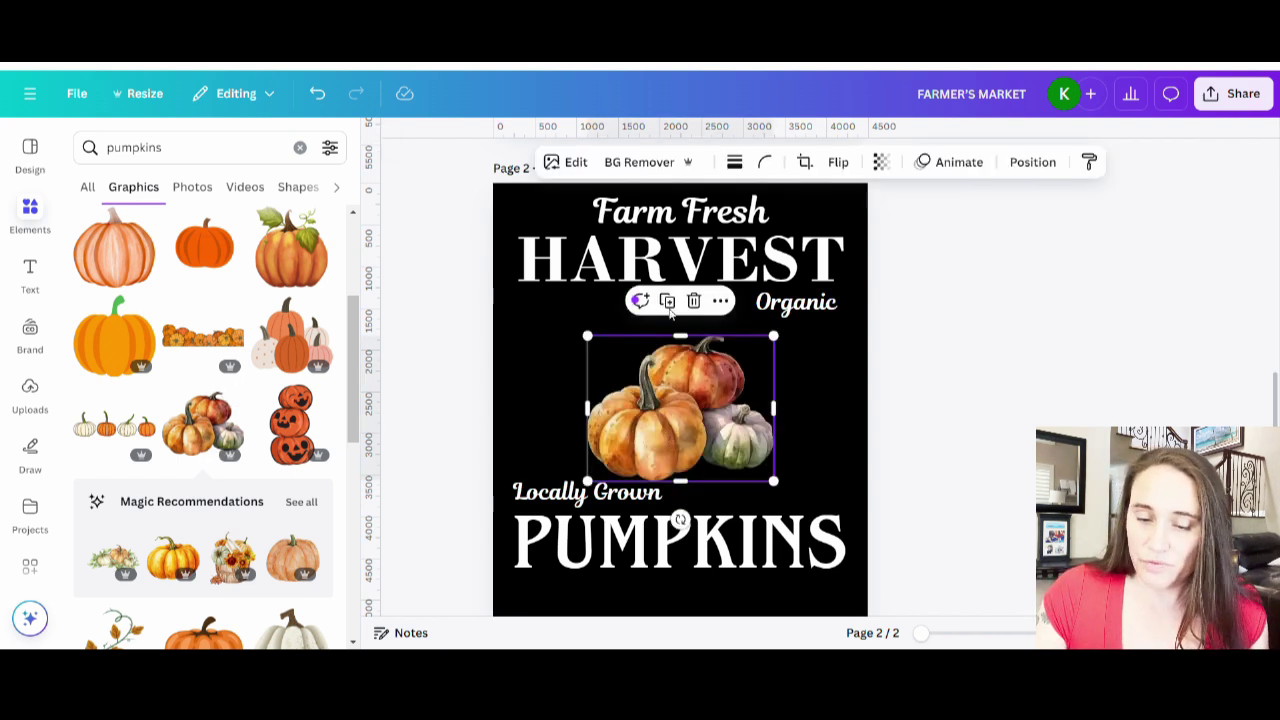
pyautogui.click(838, 162)
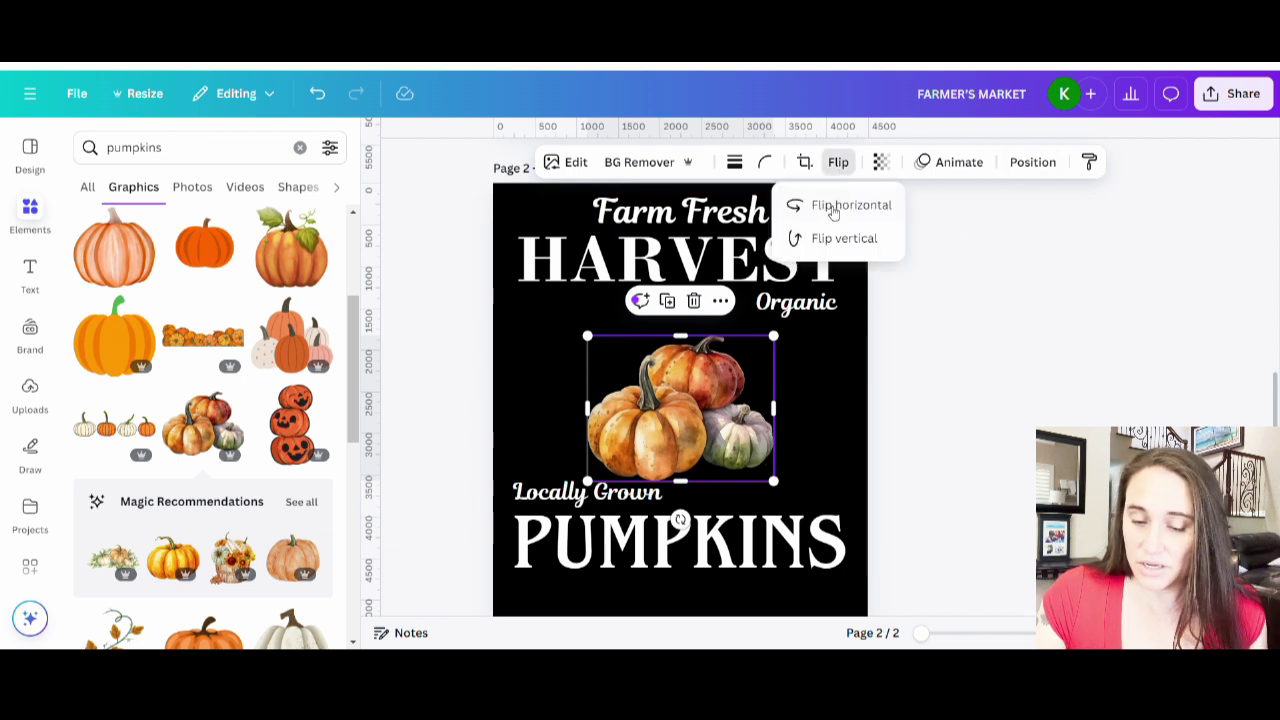
pyautogui.click(848, 204)
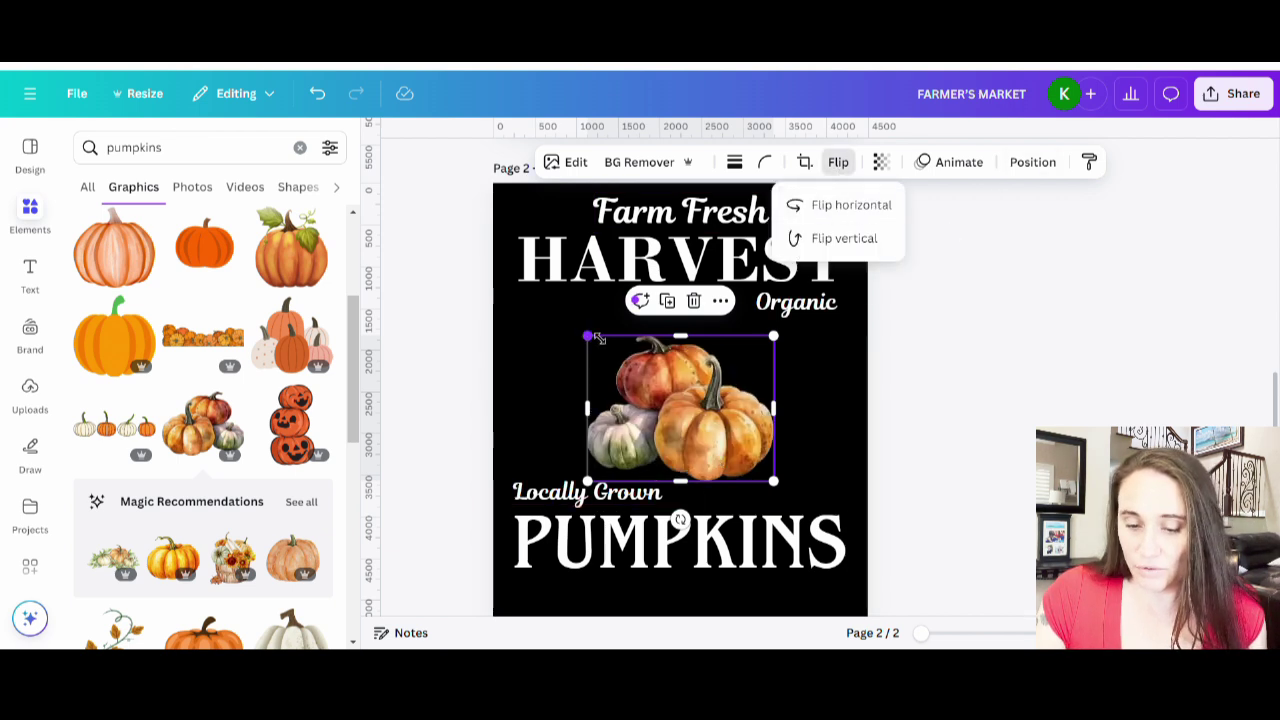
pyautogui.moveTo(597, 338); pyautogui.dragTo(516, 310)
pyautogui.moveTo(673, 434); pyautogui.dragTo(709, 434)
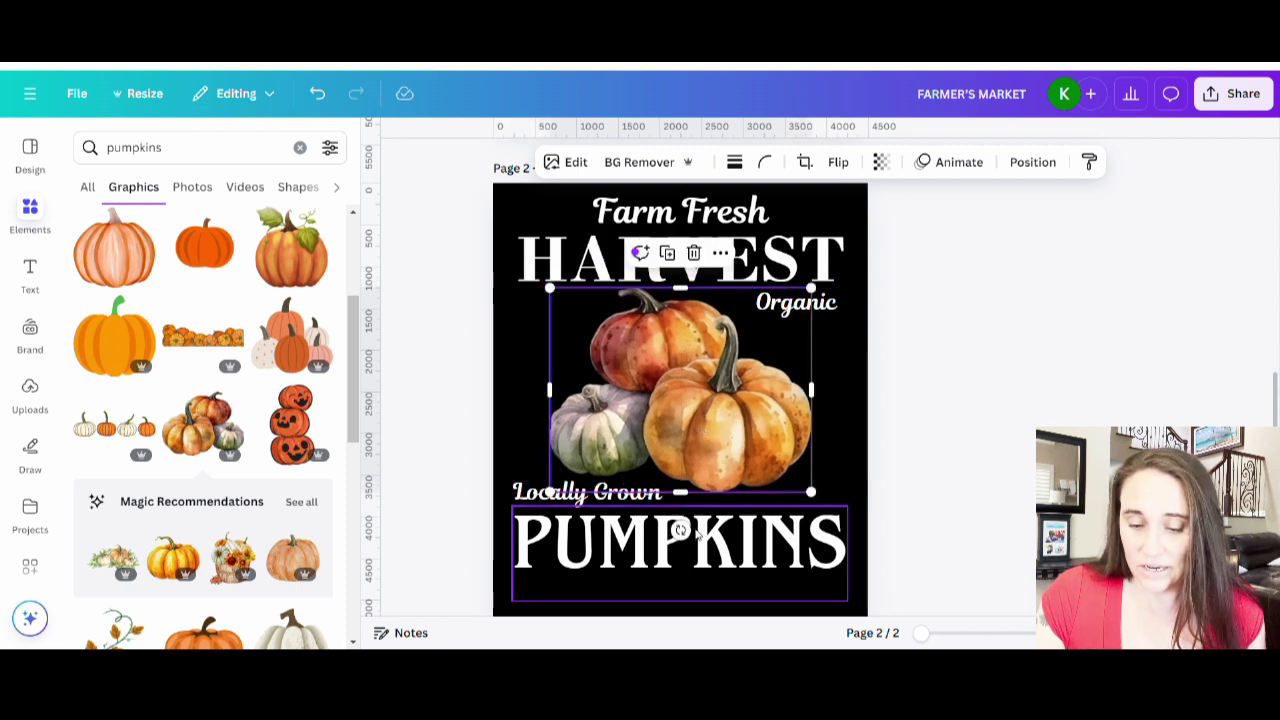
pyautogui.moveTo(681, 530); pyautogui.dragTo(690, 546)
pyautogui.moveTo(745, 433); pyautogui.dragTo(750, 438)
pyautogui.moveTo(680, 532); pyautogui.dragTo(677, 545)
pyautogui.press('Escape')
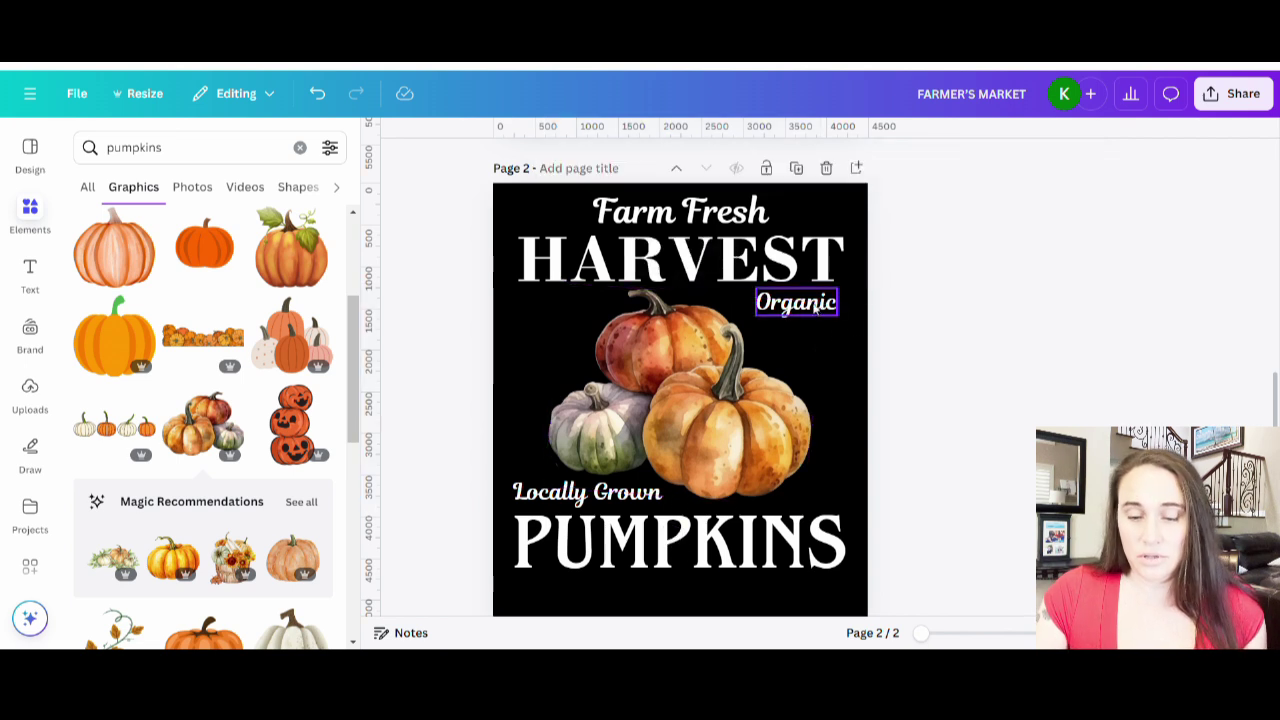
# Nudge PUMPKINS and Locally Grown down slightly, framing the pumpkin cluster below HARVEST.
pyautogui.scroll(-2, 713, 470)
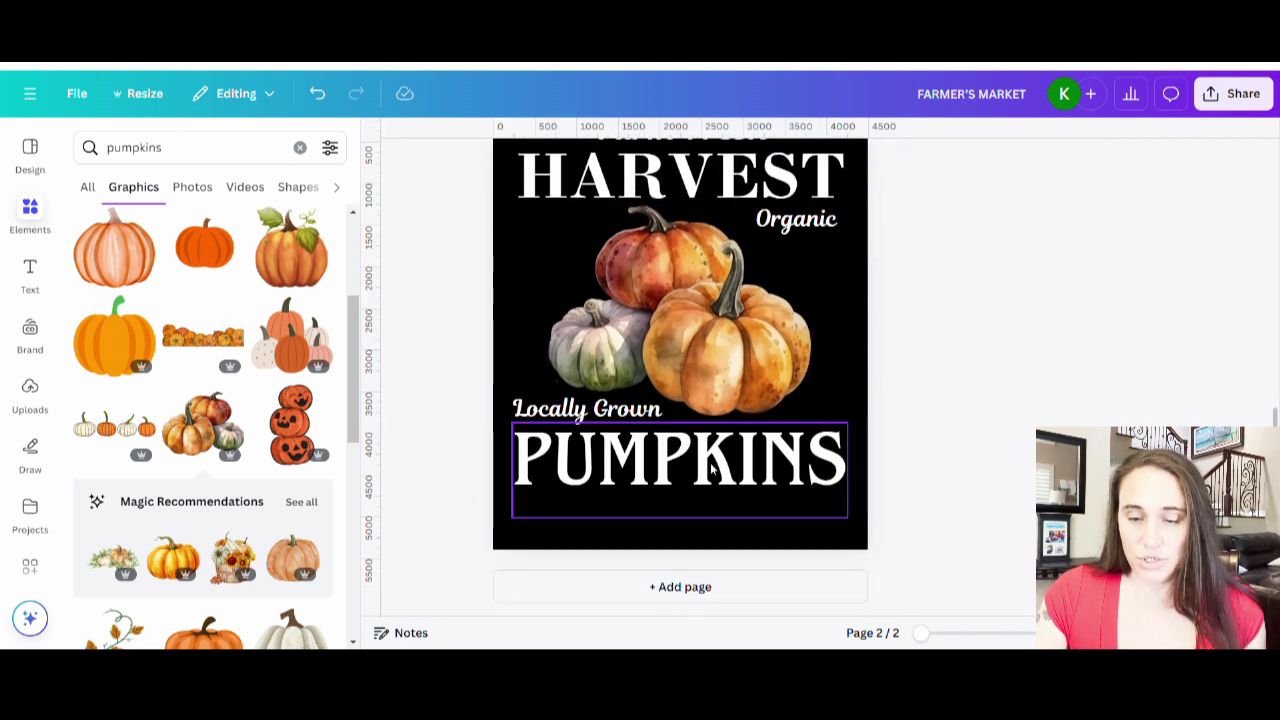
pyautogui.moveTo(713, 470); pyautogui.dragTo(713, 480)
pyautogui.moveTo(620, 413); pyautogui.dragTo(620, 425)
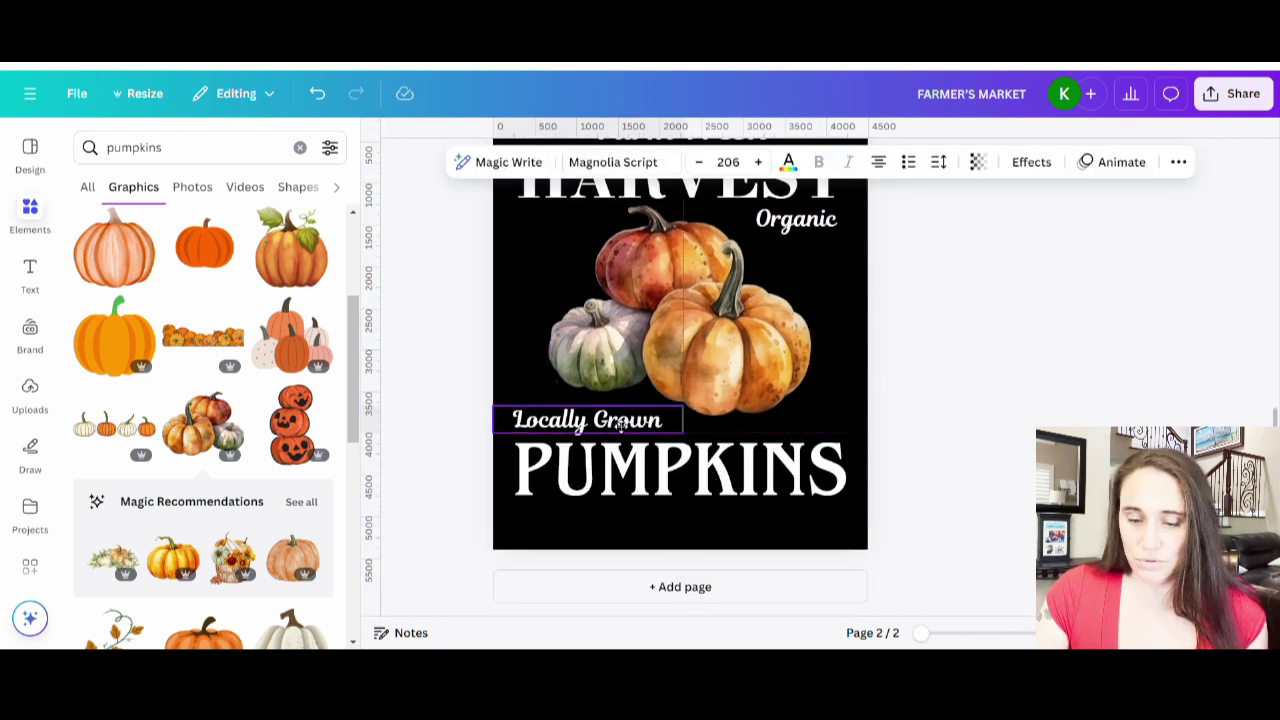
pyautogui.click(697, 335)
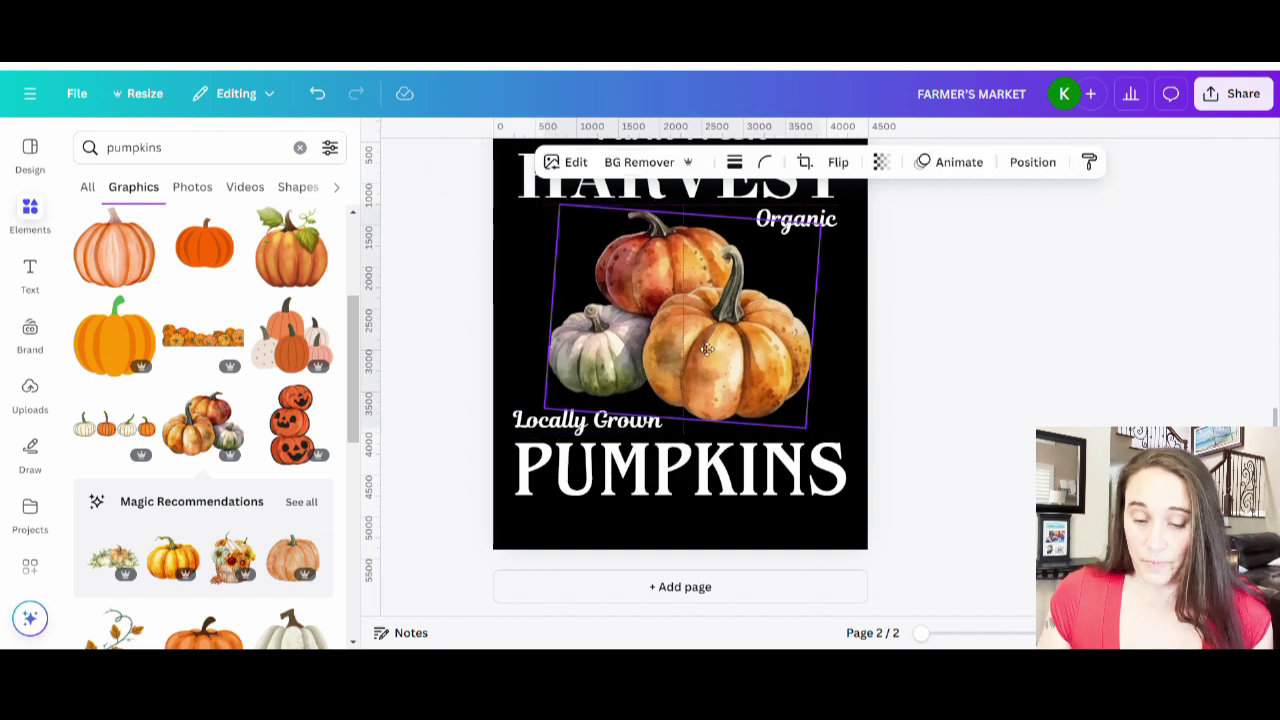
pyautogui.click(1020, 358)
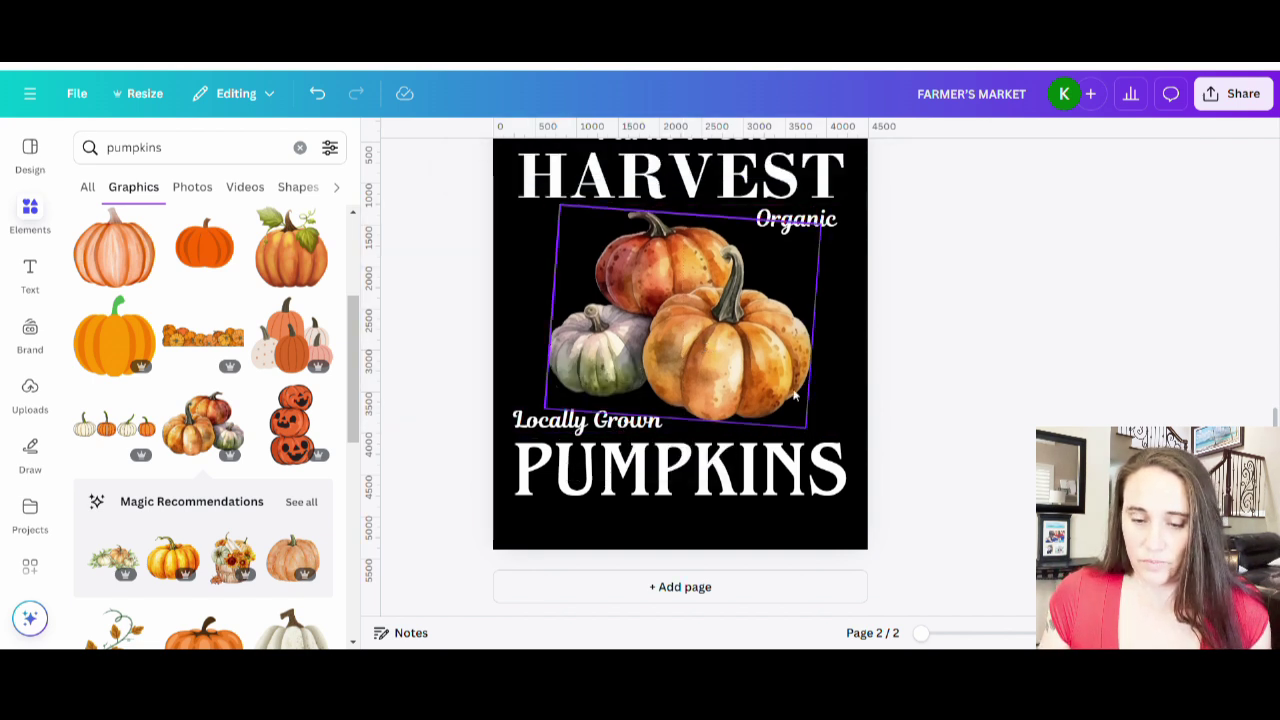
pyautogui.click(752, 390)
pyautogui.click(764, 395)
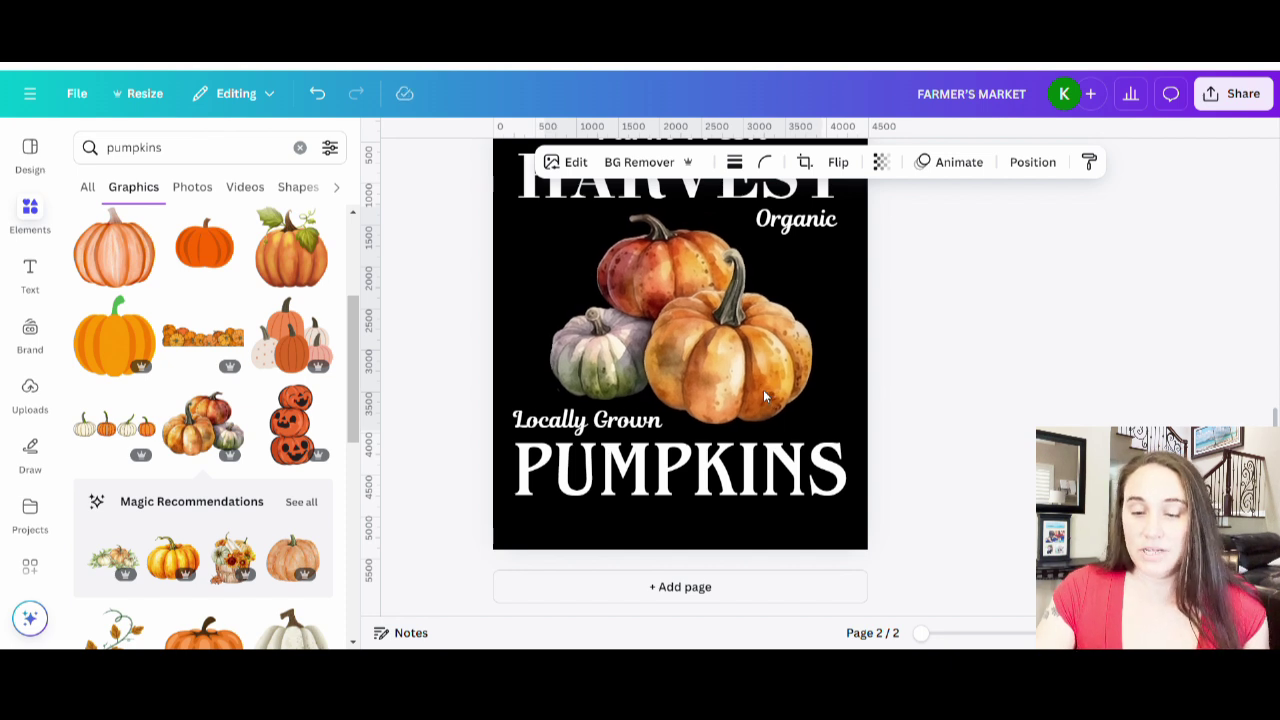
pyautogui.click(763, 395)
pyautogui.click(1066, 382)
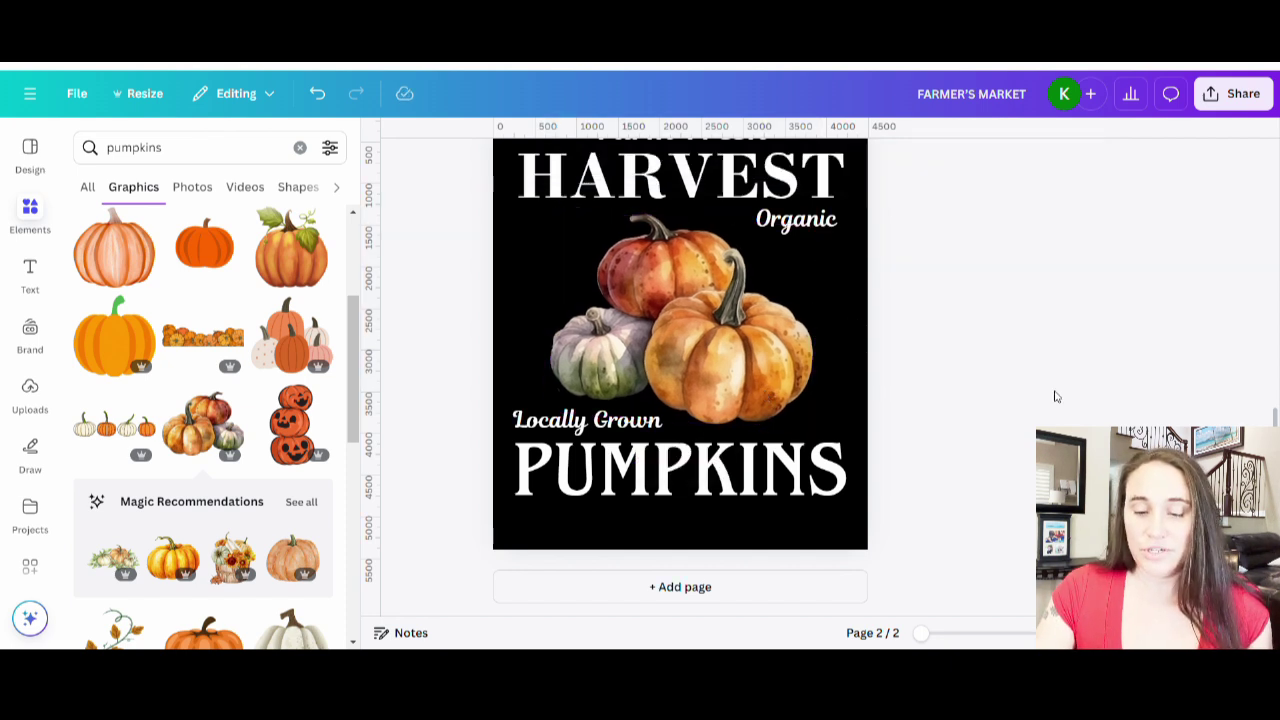
pyautogui.scroll(3, 1058, 390)
pyautogui.scroll(-2, 1063, 390)
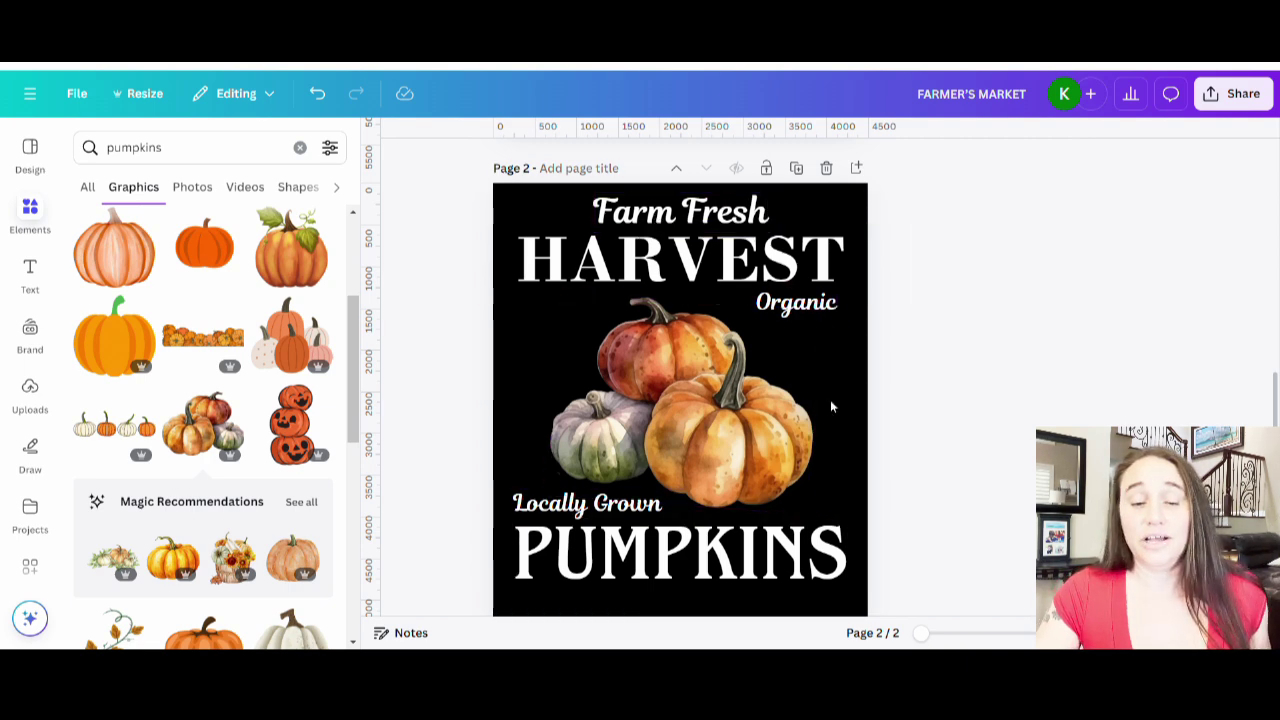
pyautogui.scroll(5, 923, 434)
pyautogui.scroll(-7, 937, 428)
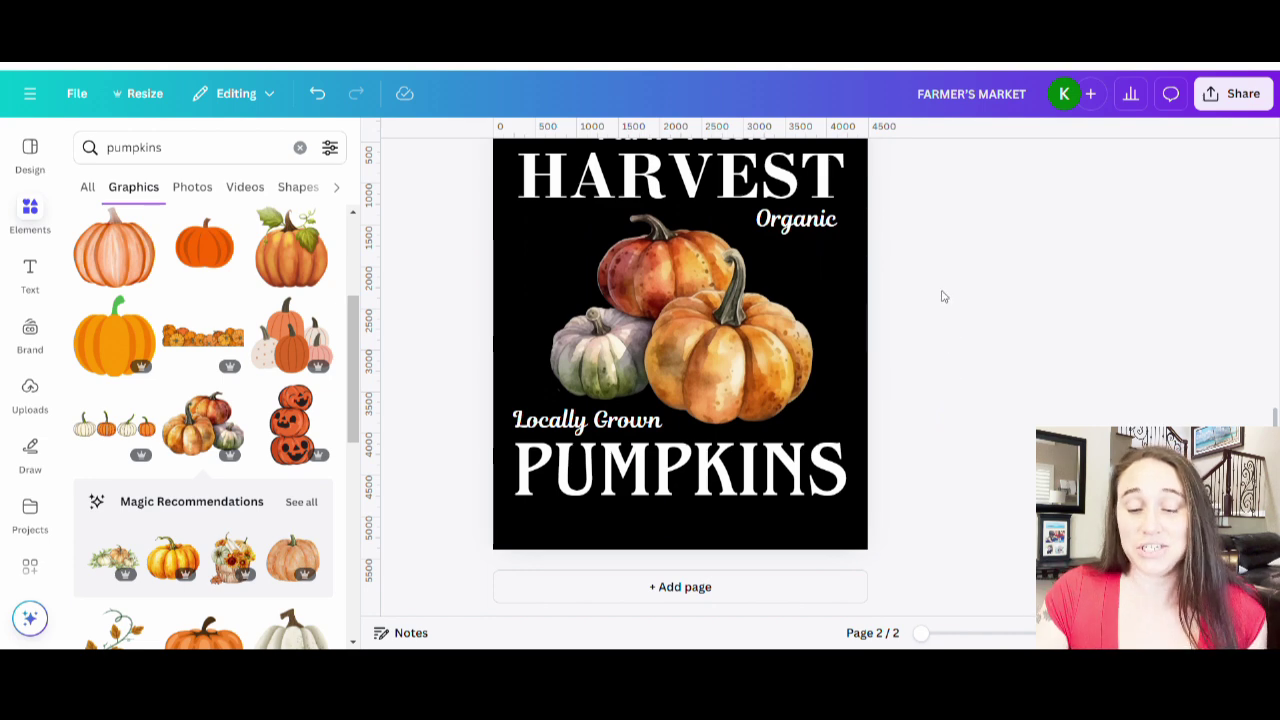
pyautogui.scroll(5, 860, 282)
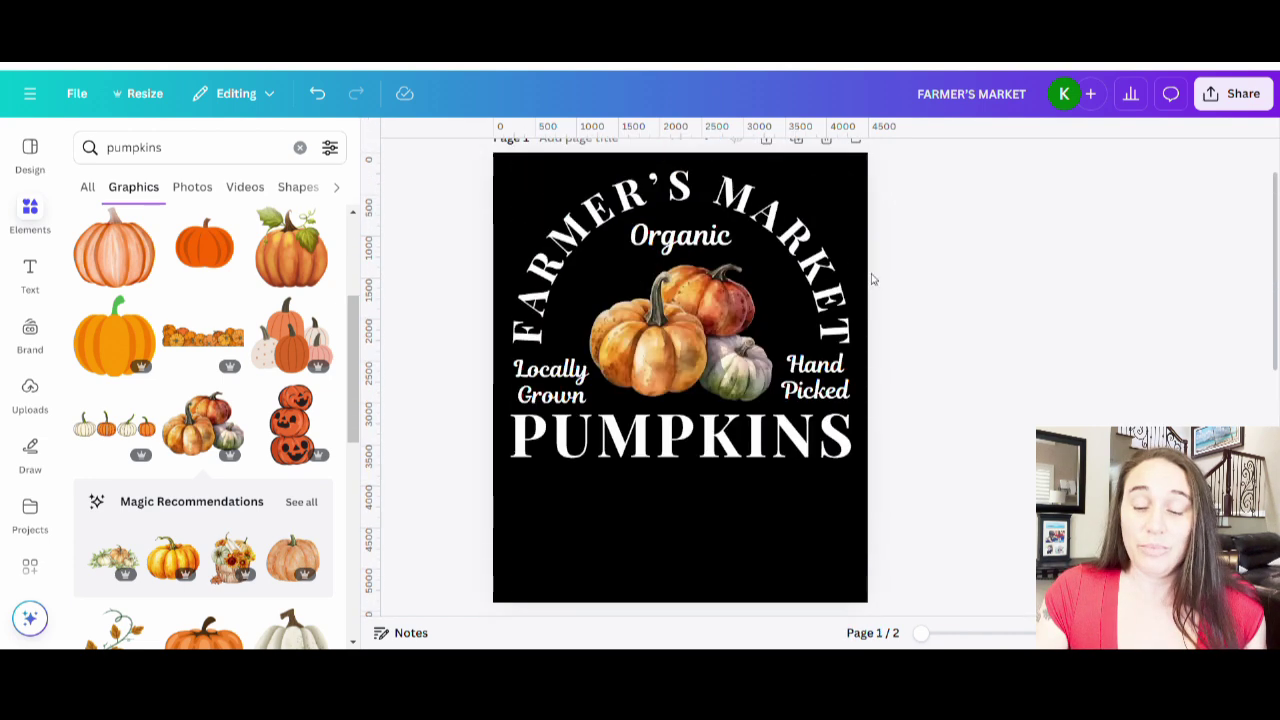
pyautogui.scroll(-5, 874, 329)
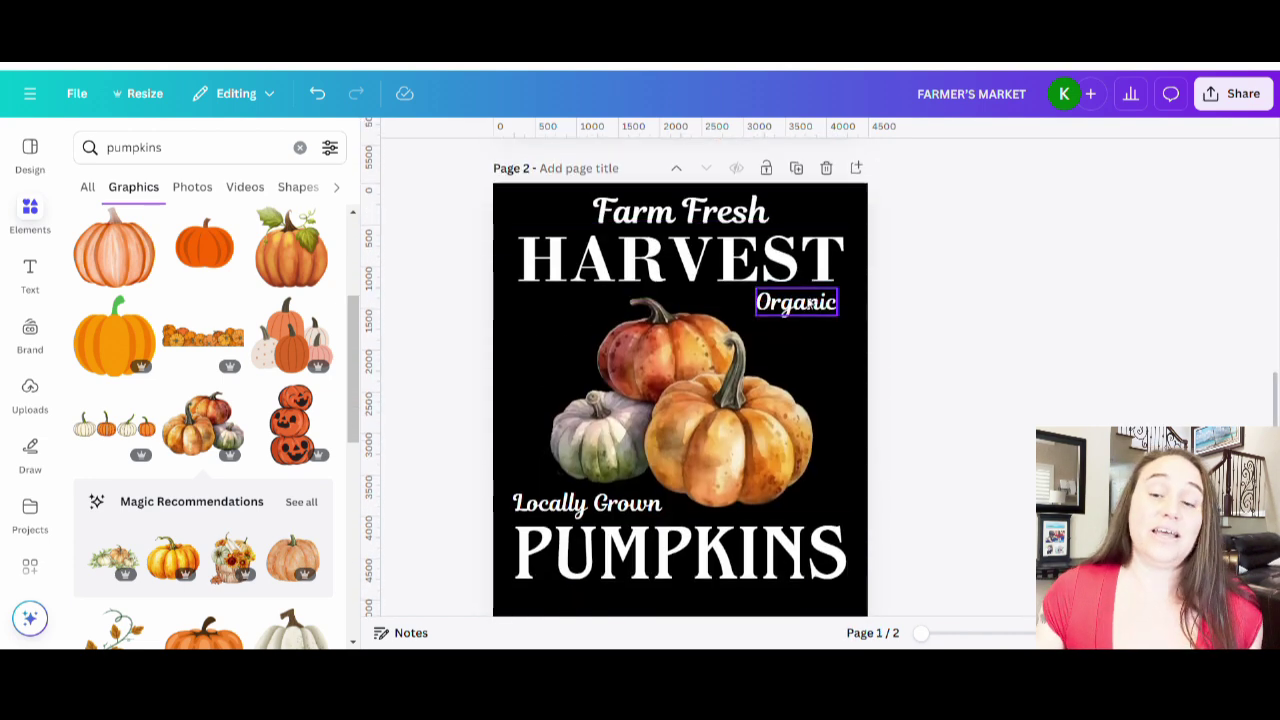
pyautogui.scroll(3, 781, 336)
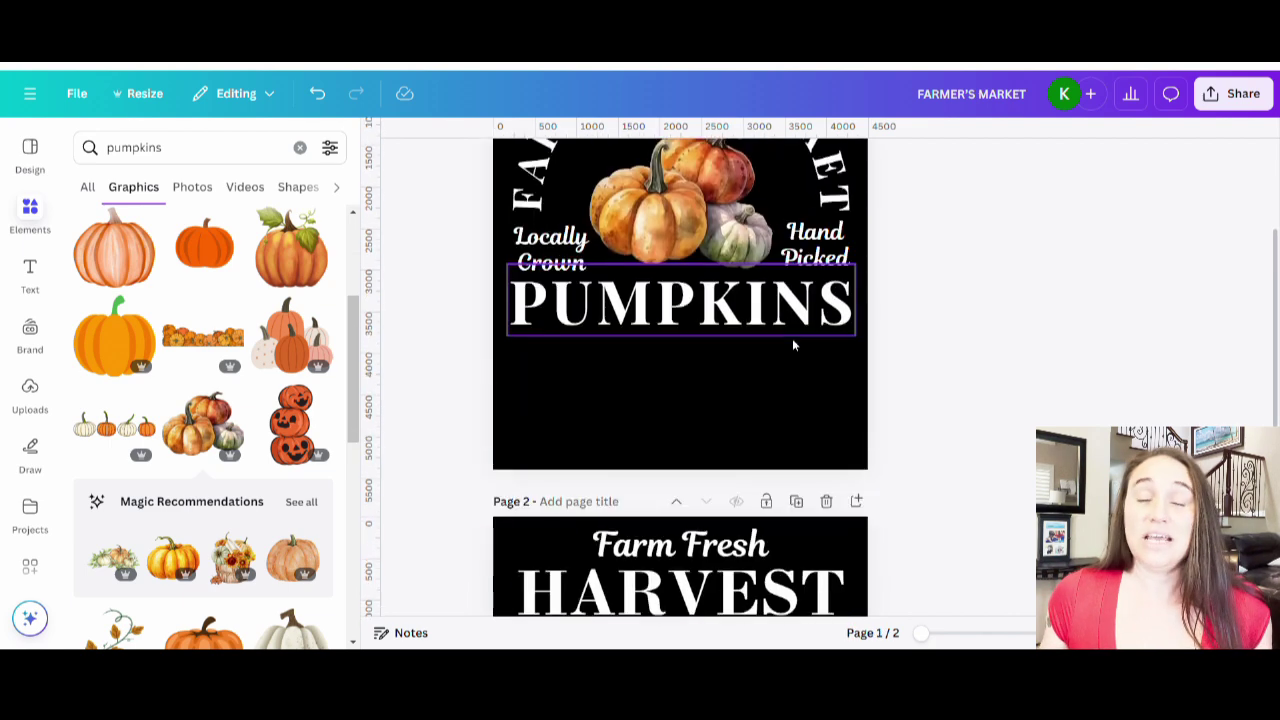
pyautogui.scroll(2, 783, 335)
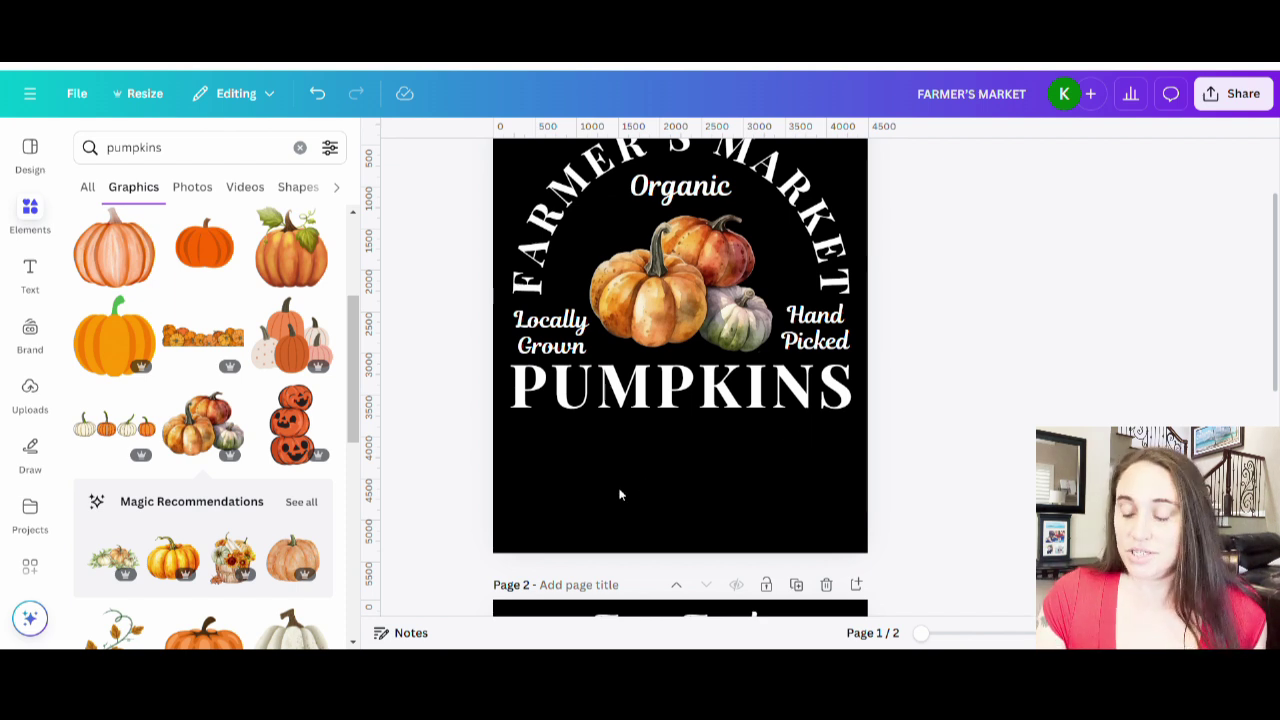
pyautogui.scroll(2, 754, 405)
pyautogui.scroll(-4, 906, 348)
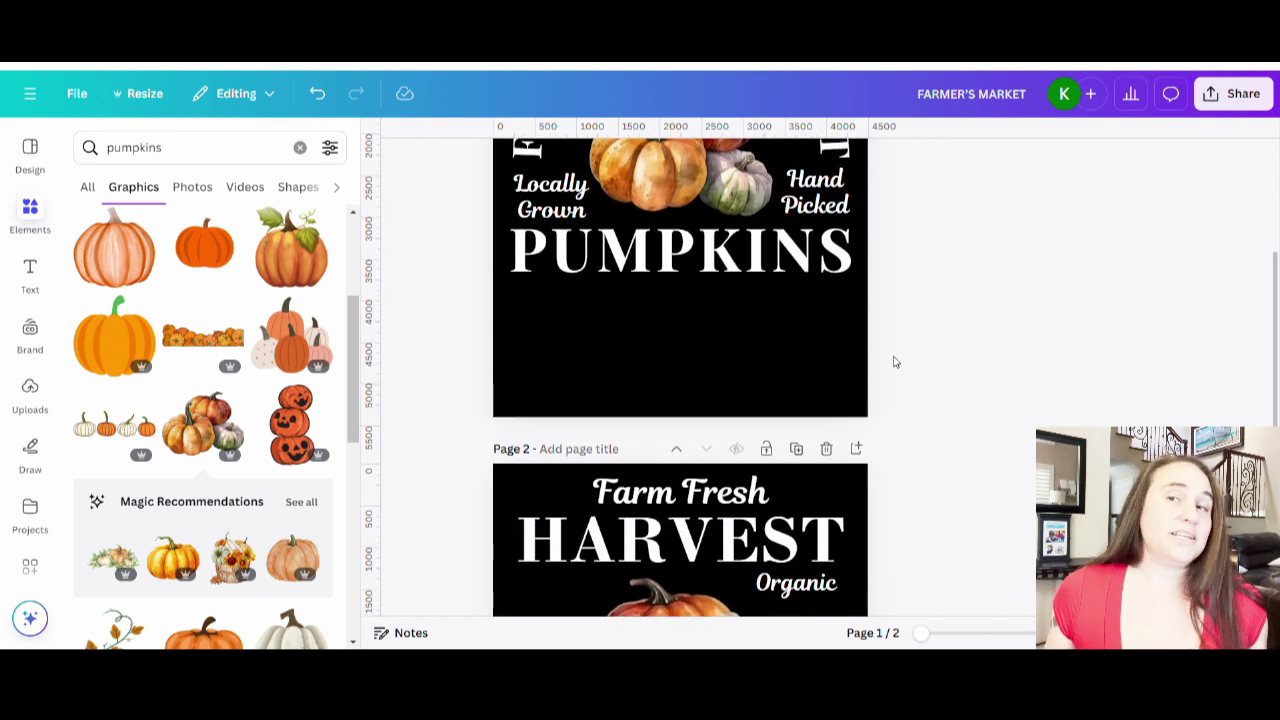
pyautogui.scroll(-5, 894, 360)
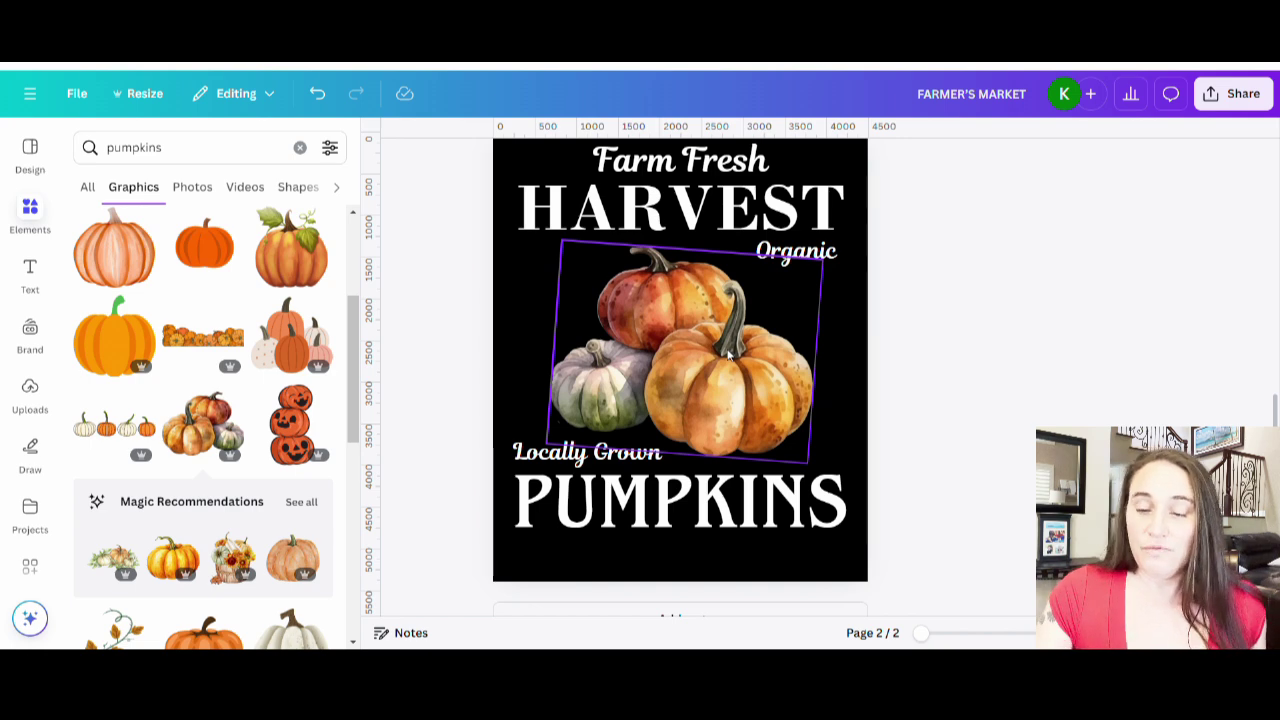
pyautogui.scroll(10, 752, 342)
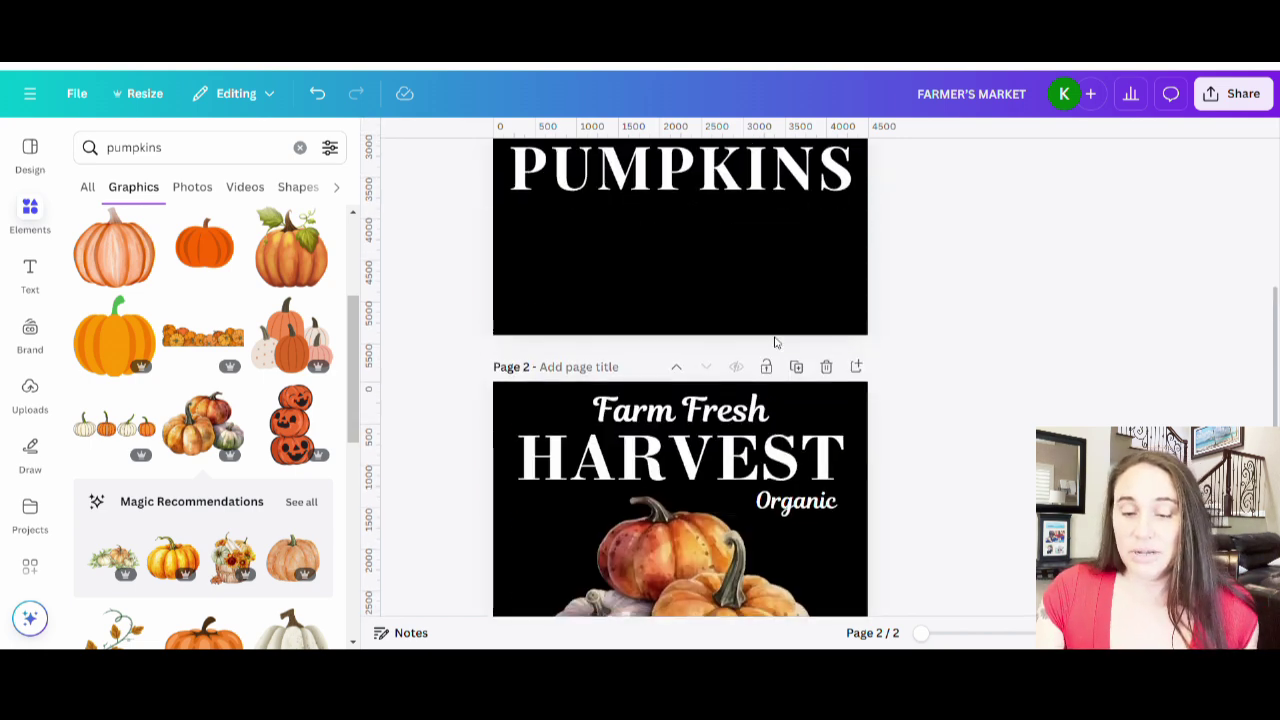